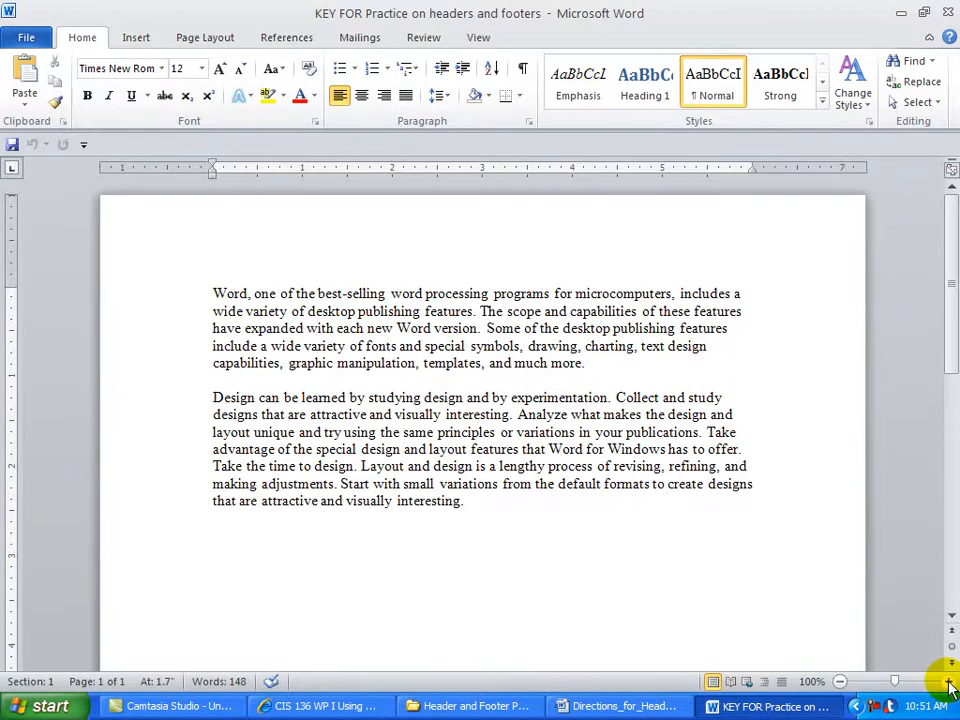
- Zoom the document to 120% and insert a page break before the sentence starting "Some of the desktop publishing features"
{"action": "left_click", "coordinate": [948, 682]}
{"action": "left_click", "coordinate": [948, 682]}
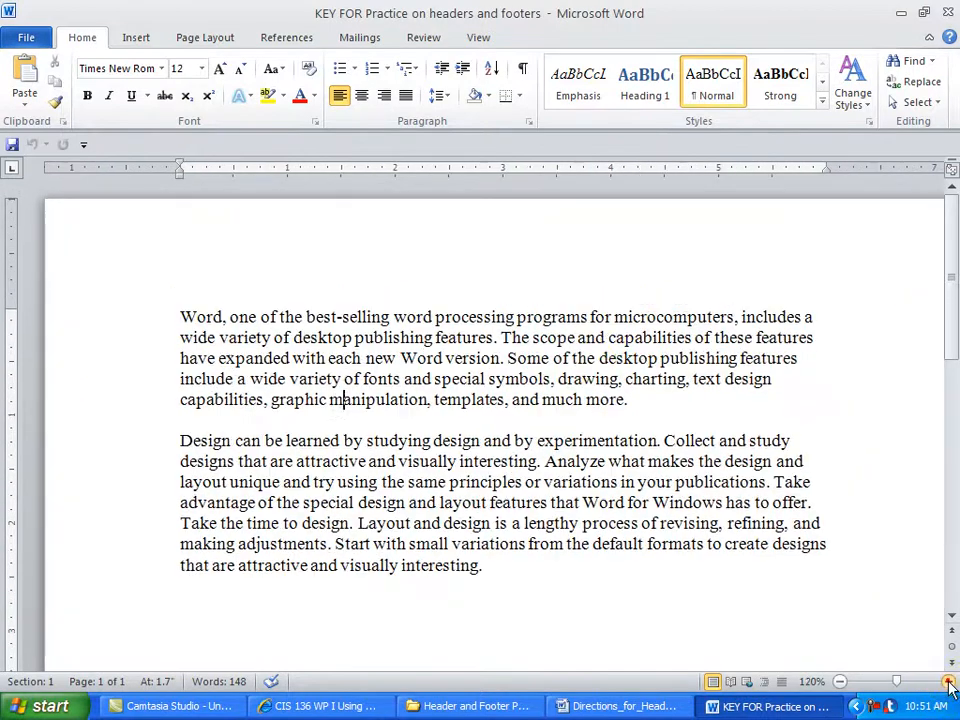
{"action": "left_click", "coordinate": [509, 357]}
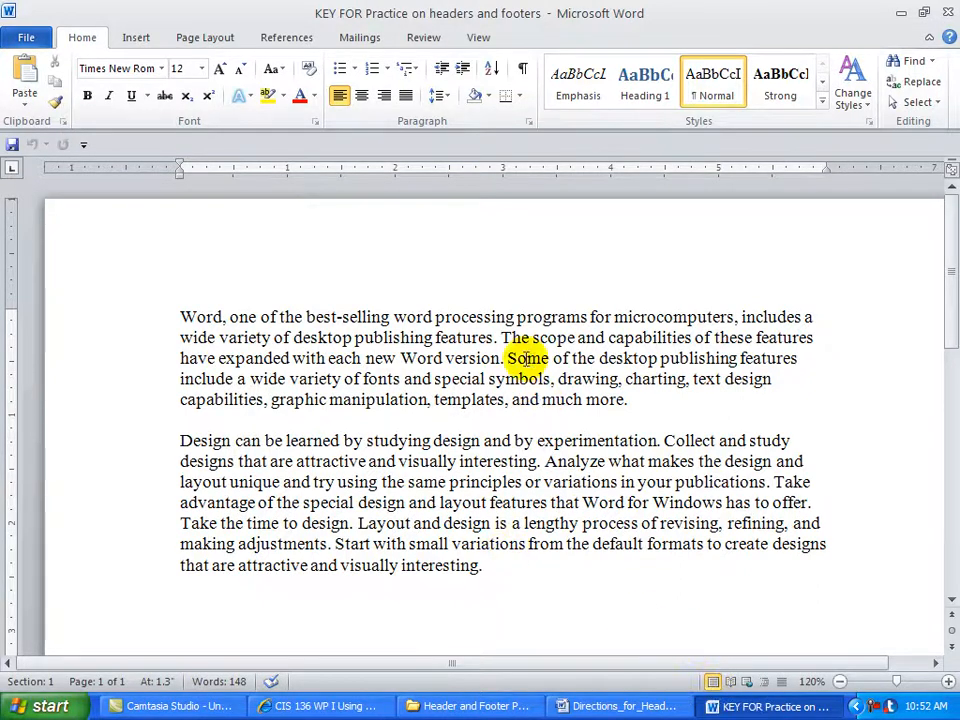
{"action": "left_click", "coordinate": [205, 40]}
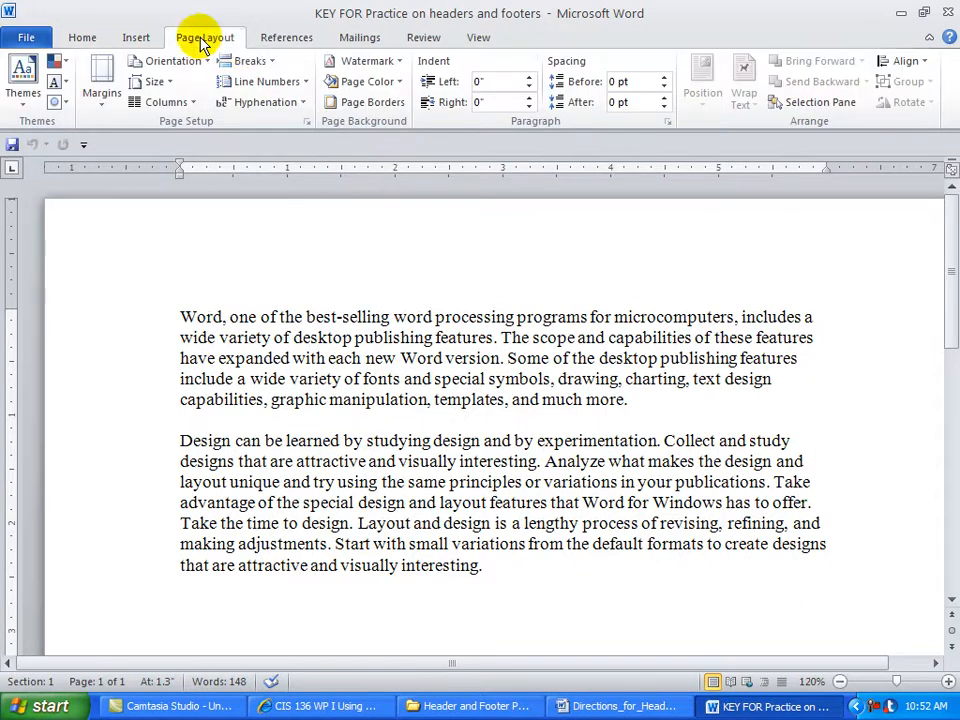
{"action": "left_click", "coordinate": [258, 62]}
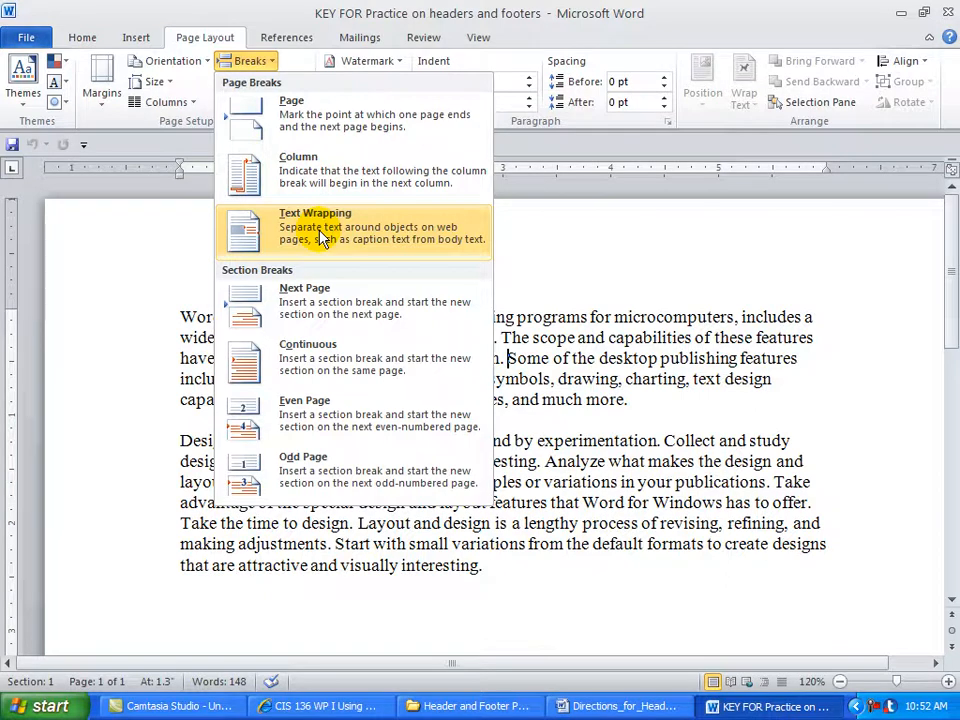
{"action": "left_click", "coordinate": [292, 106]}
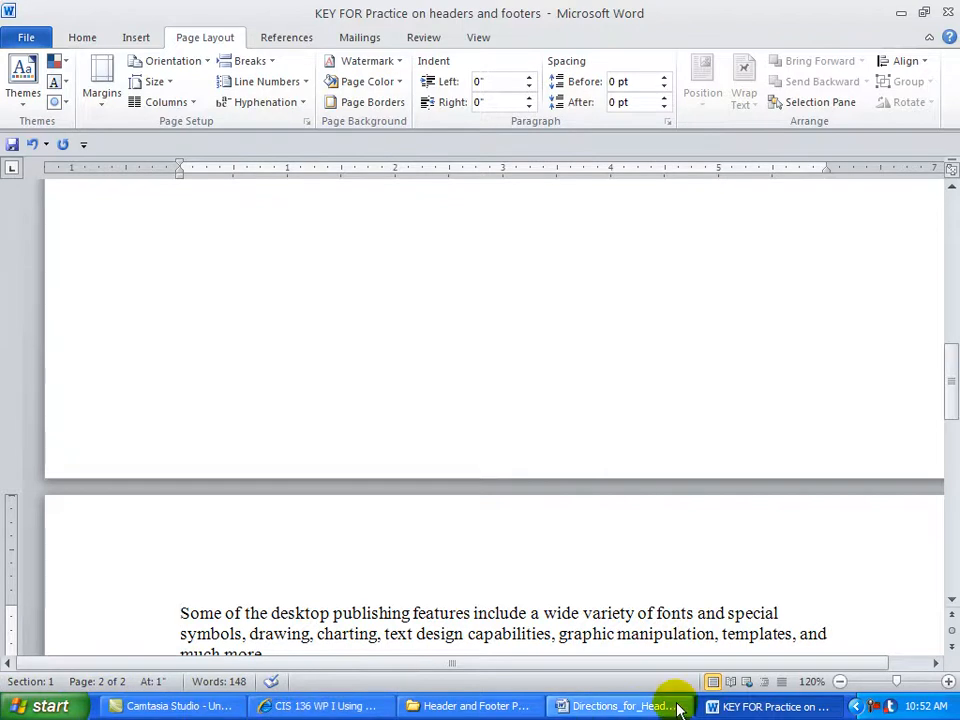
- Switch the document to Draft view and show the formatting marks
{"action": "left_click", "coordinate": [781, 681]}
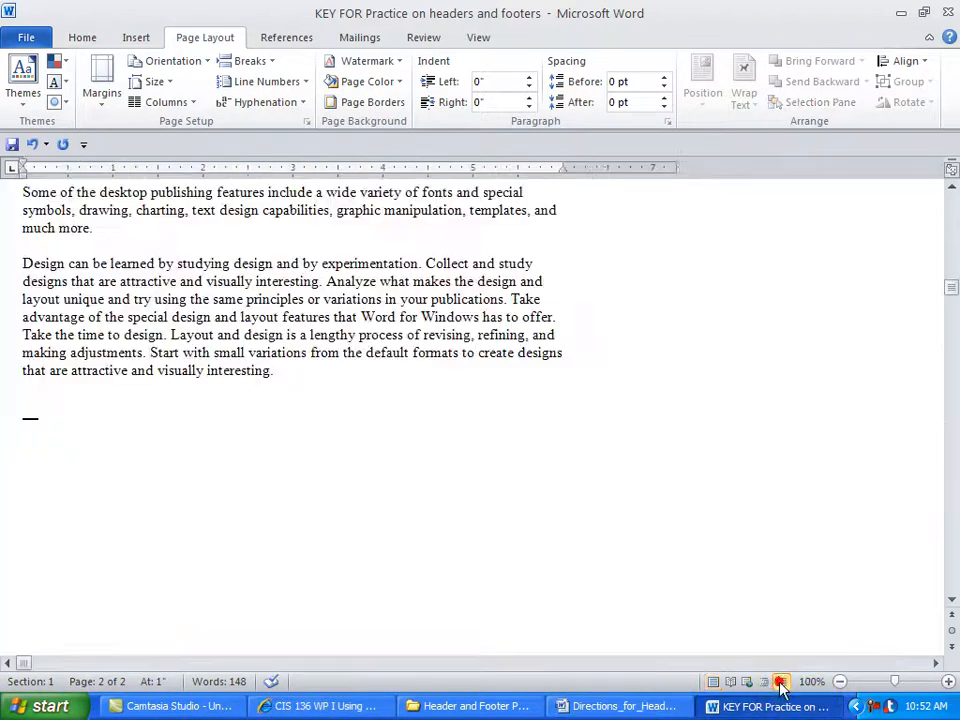
{"action": "left_click_drag", "start_coordinate": [951, 291], "coordinate": [936, 229]}
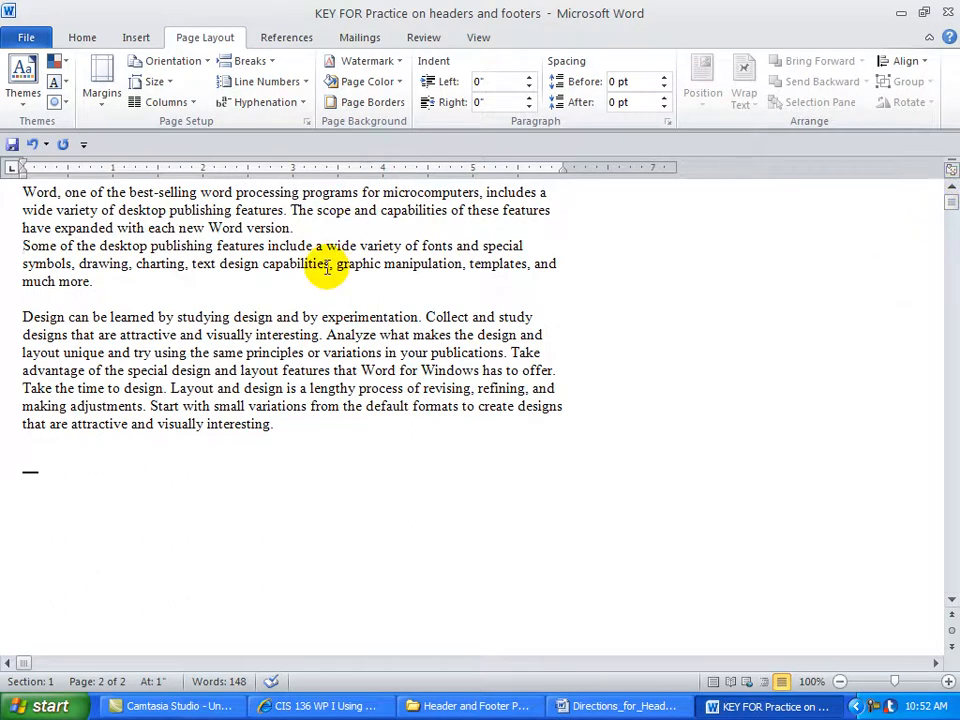
{"action": "left_click", "coordinate": [80, 39]}
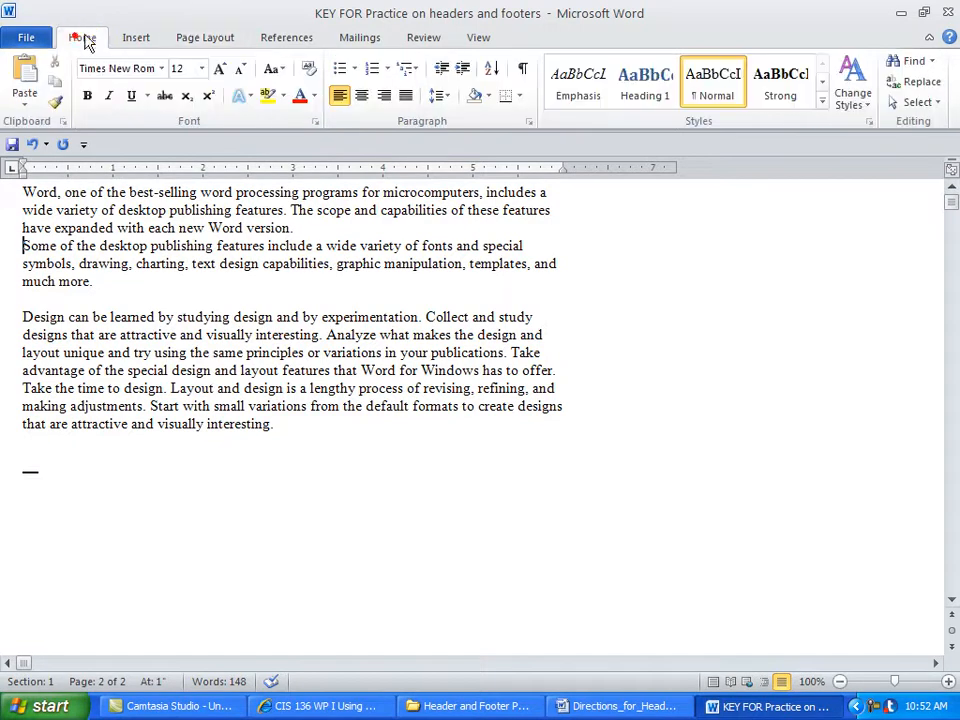
{"action": "left_click", "coordinate": [522, 70]}
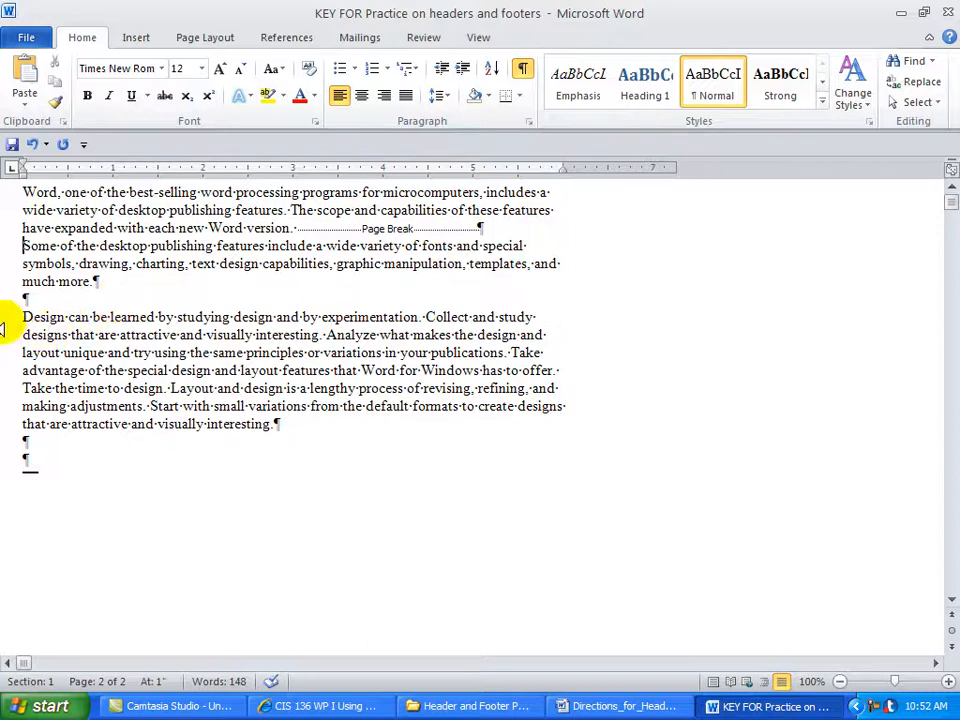
- Insert a Next Page section break before the paragraph starting "Design can be learned"
{"action": "left_click", "coordinate": [25, 299]}
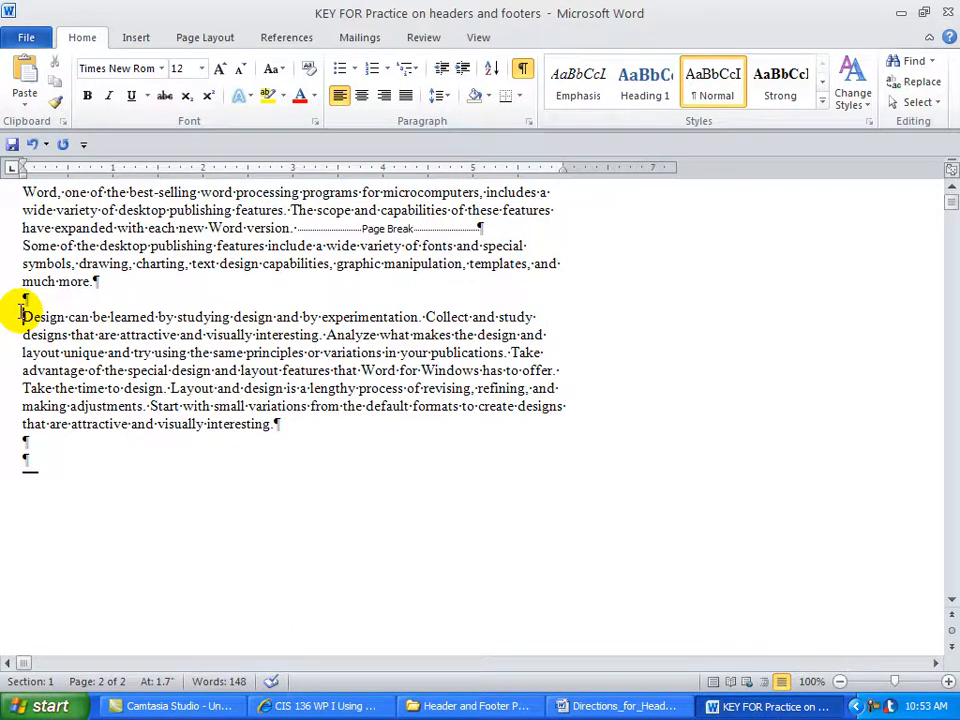
{"action": "left_click", "coordinate": [207, 37]}
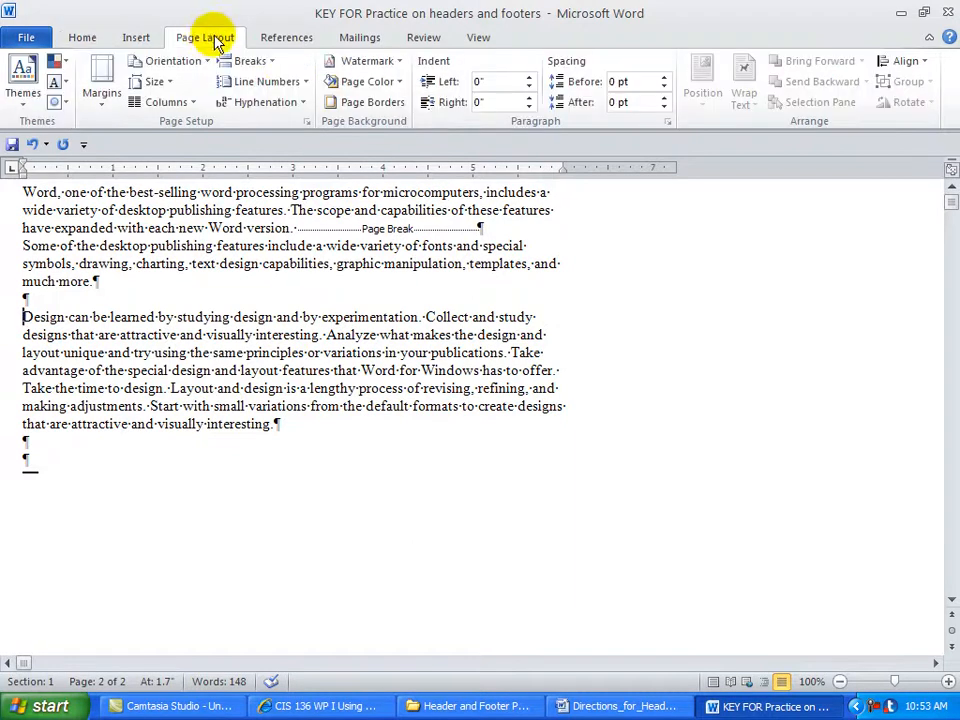
{"action": "left_click", "coordinate": [266, 62]}
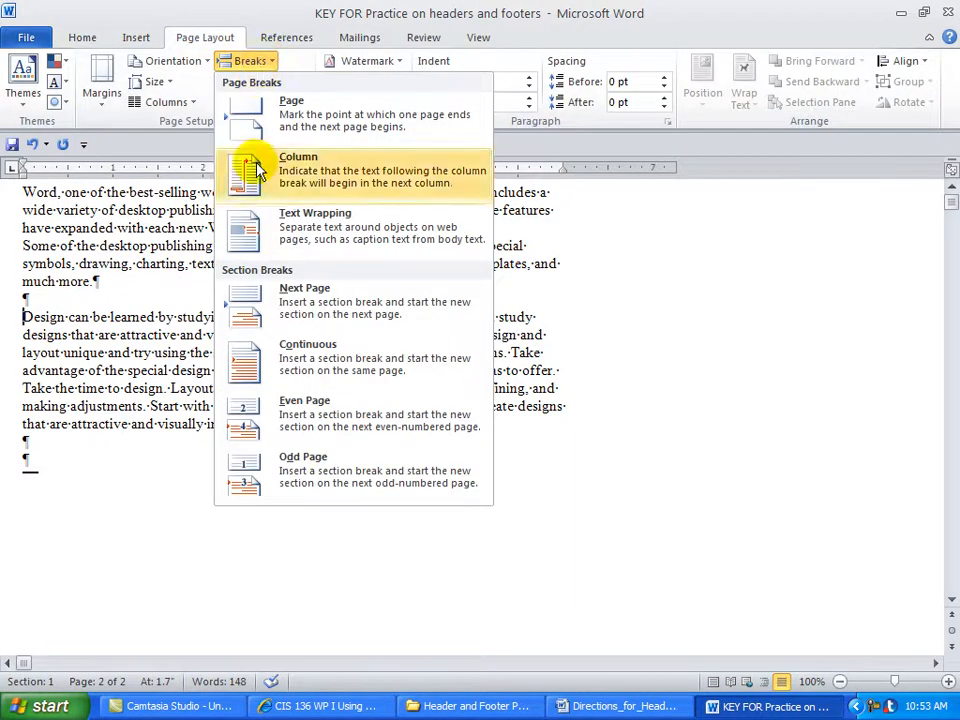
{"action": "left_click", "coordinate": [316, 300]}
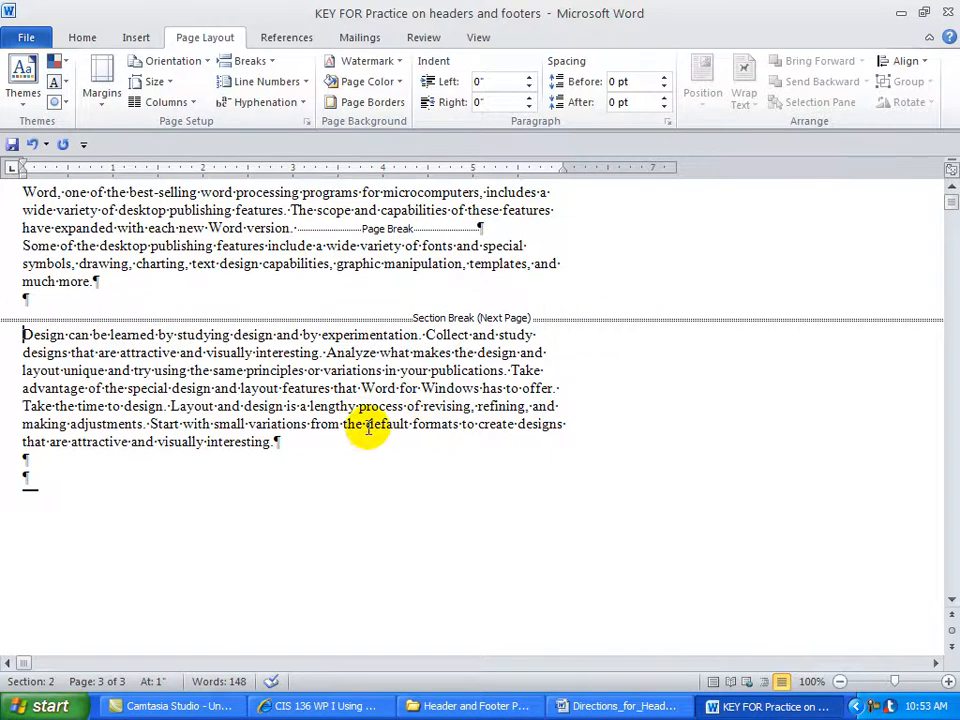
- Insert a page break before the sentence starting "Analyze what makes the design"
{"action": "left_click", "coordinate": [327, 352]}
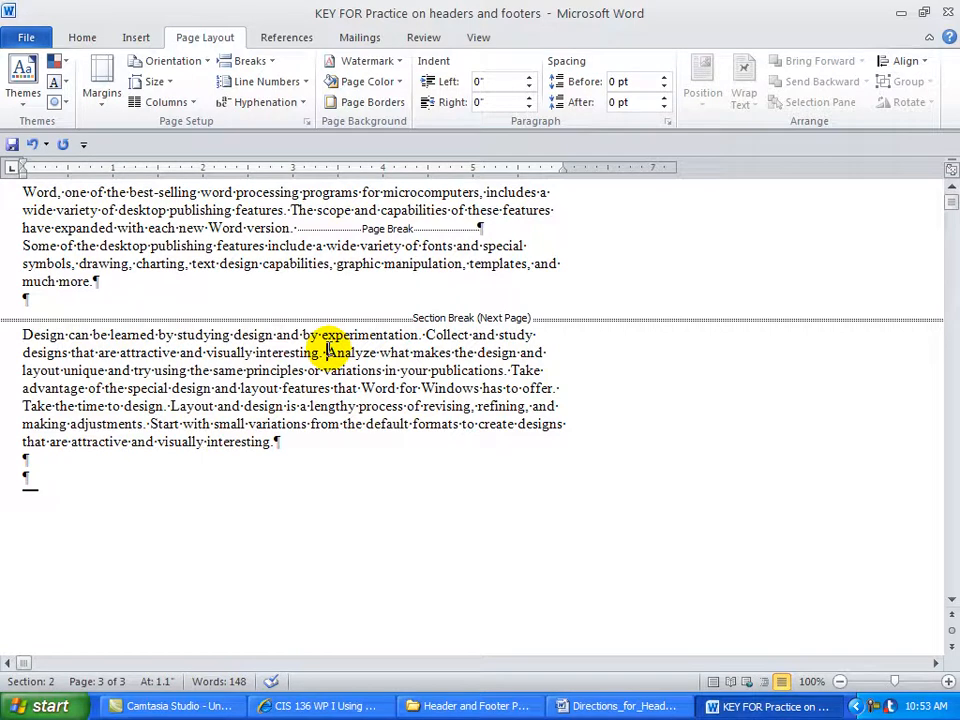
{"action": "left_click", "coordinate": [249, 60]}
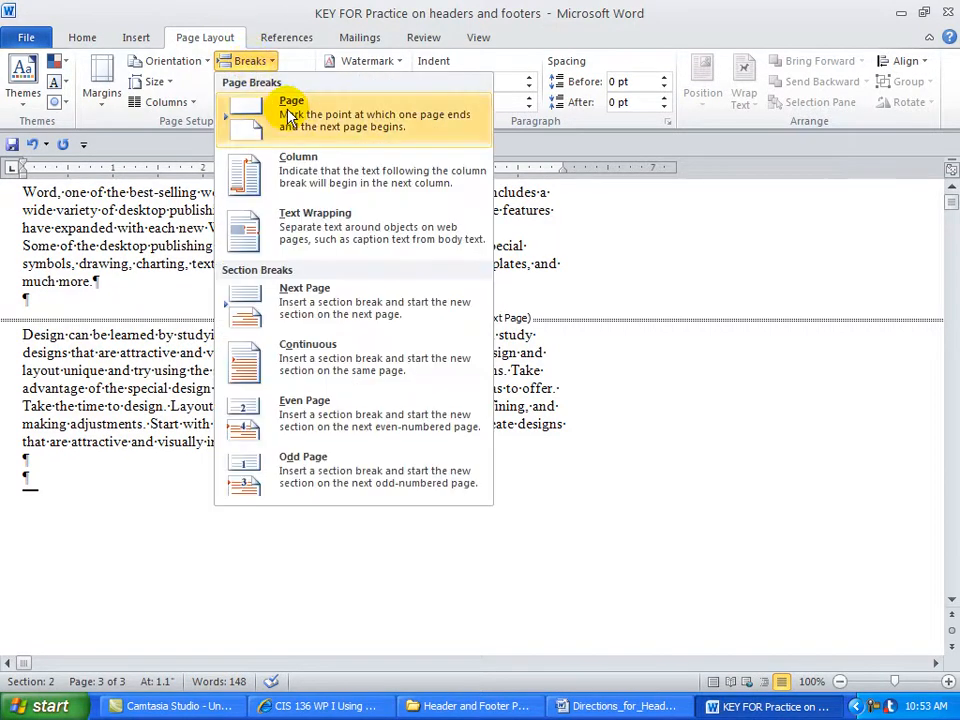
{"action": "left_click", "coordinate": [634, 462]}
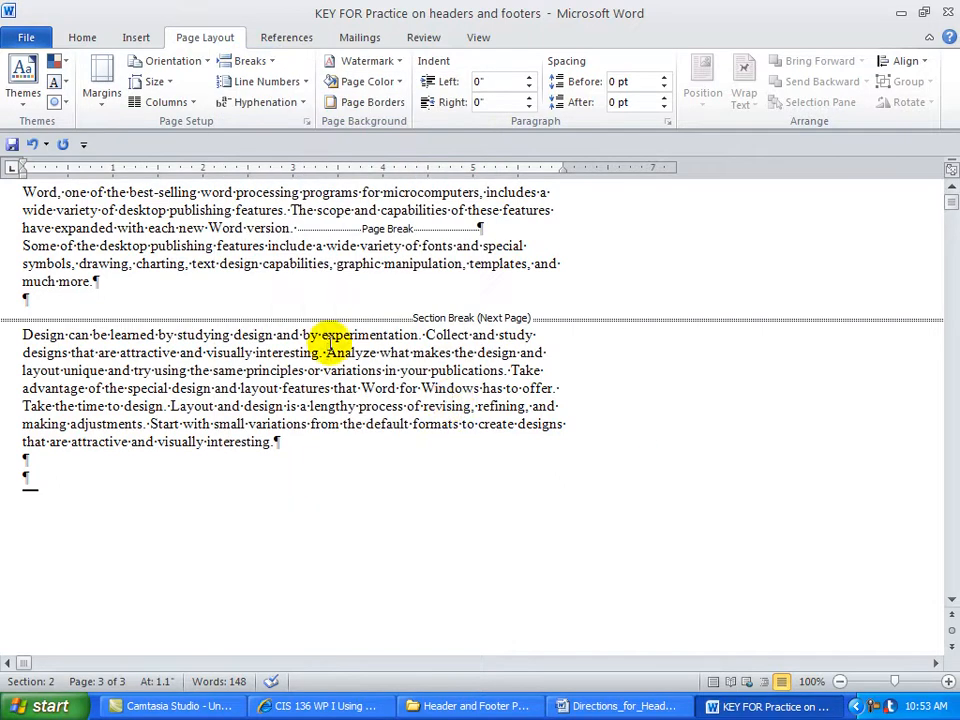
{"action": "key", "text": "ctrl+Return"}
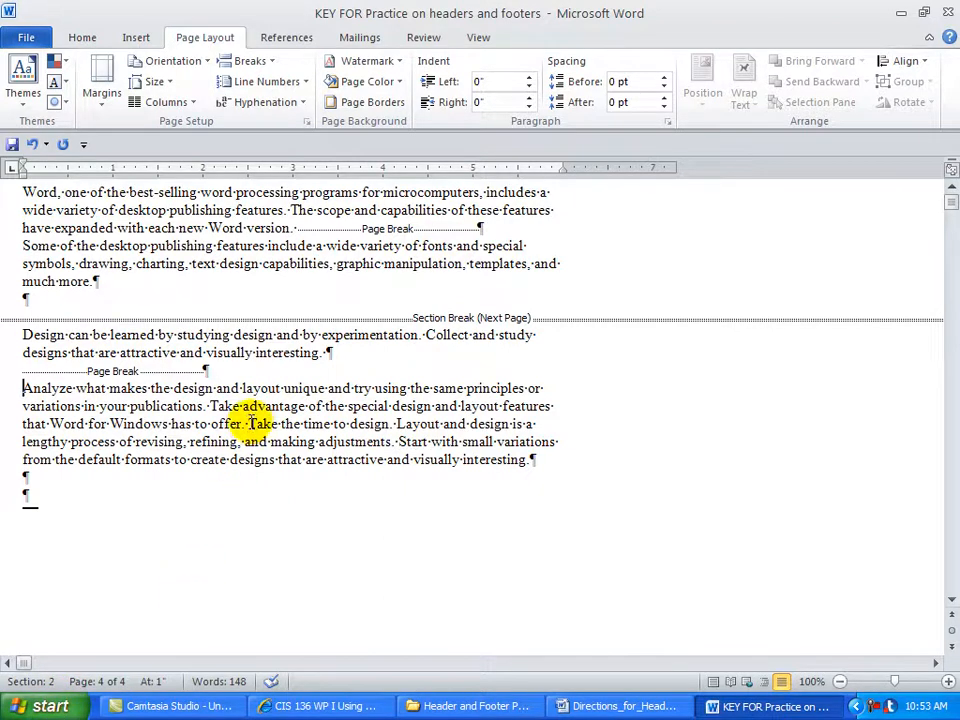
- Insert a Next Page section break before "Take the time to design" and set the new section to landscape orientation
{"action": "left_click", "coordinate": [249, 423]}
{"action": "left_click", "coordinate": [247, 62]}
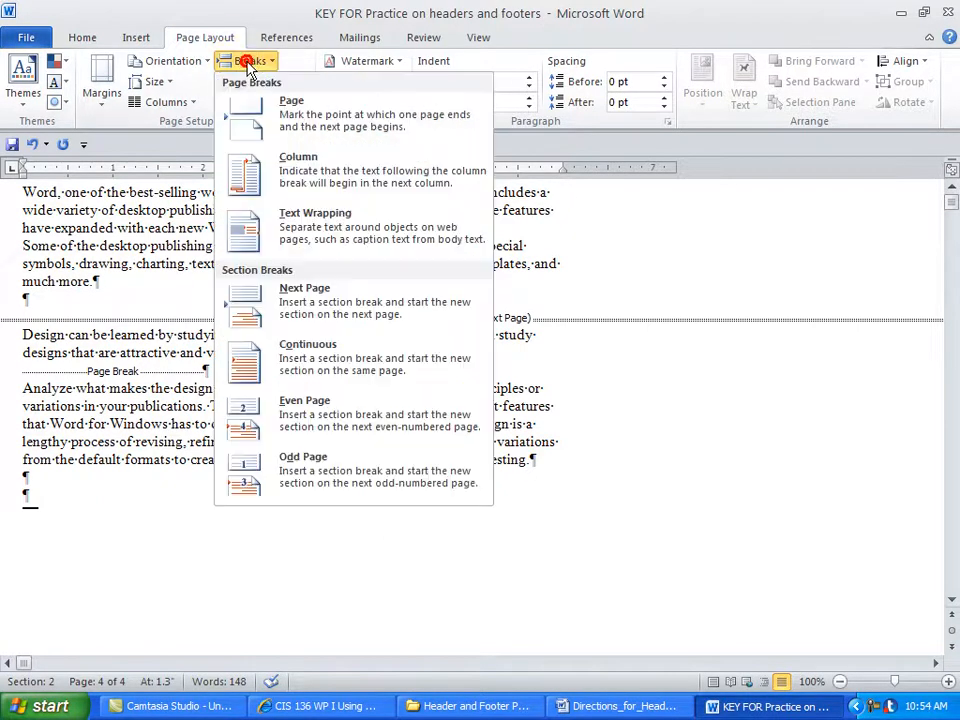
{"action": "left_click", "coordinate": [309, 295]}
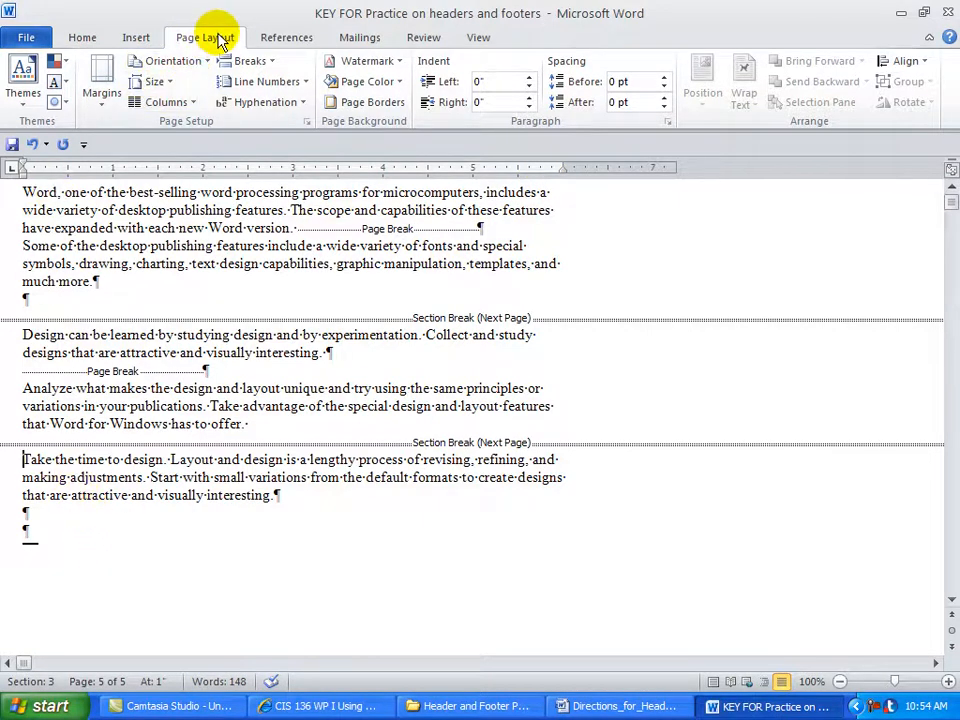
{"action": "left_click", "coordinate": [170, 61]}
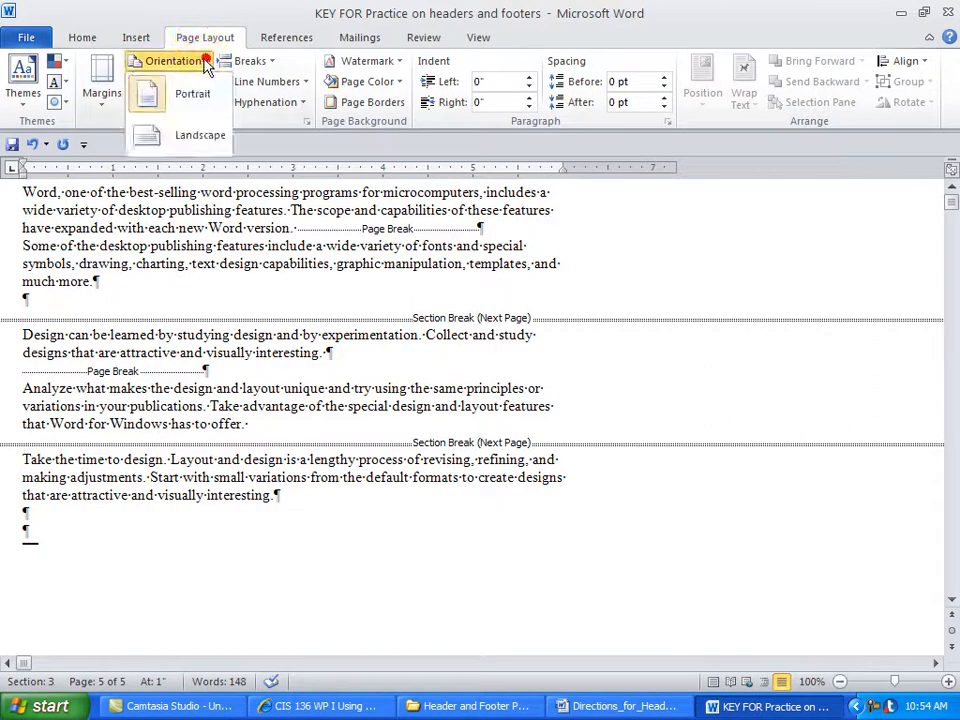
{"action": "left_click", "coordinate": [190, 140]}
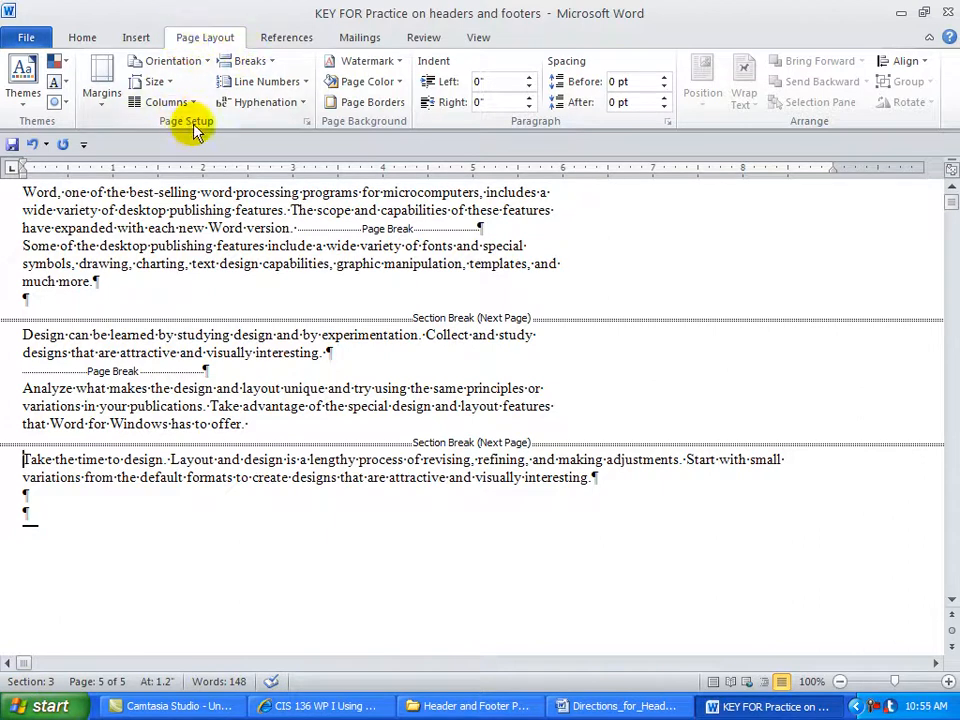
- Set the landscape section's vertical alignment to Center, applied to this section only, and save the document
{"action": "left_click", "coordinate": [307, 121]}
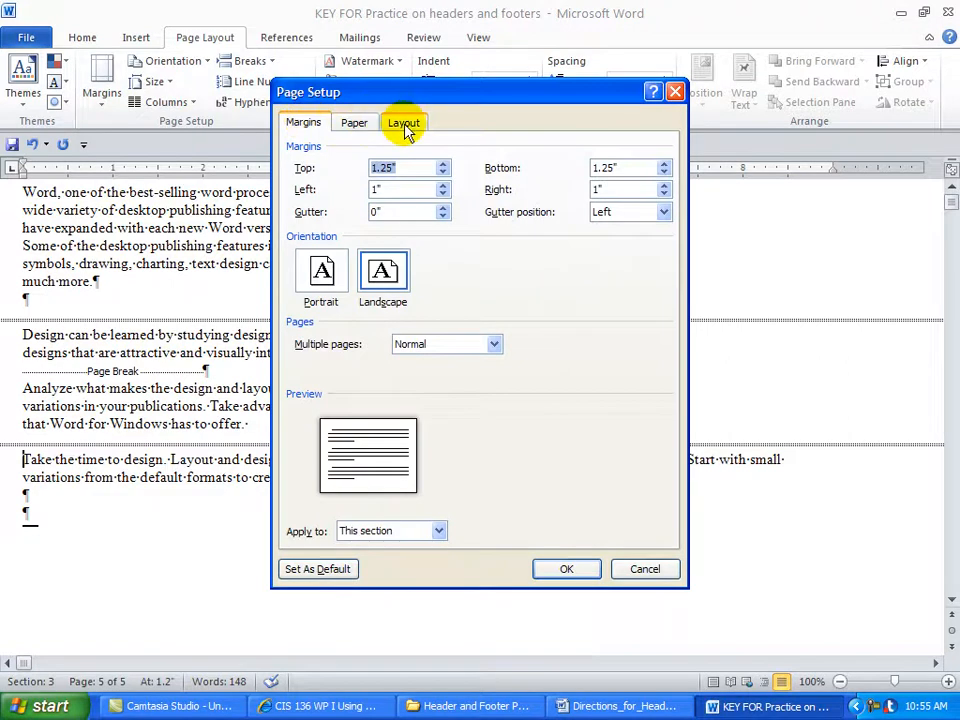
{"action": "left_click", "coordinate": [405, 124]}
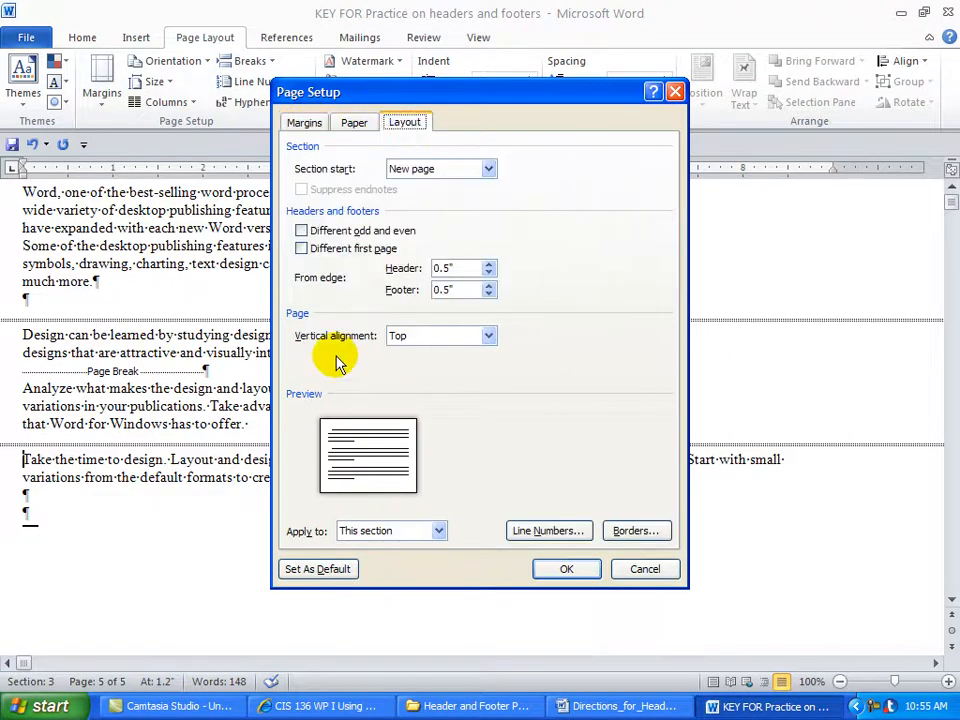
{"action": "left_click", "coordinate": [489, 337]}
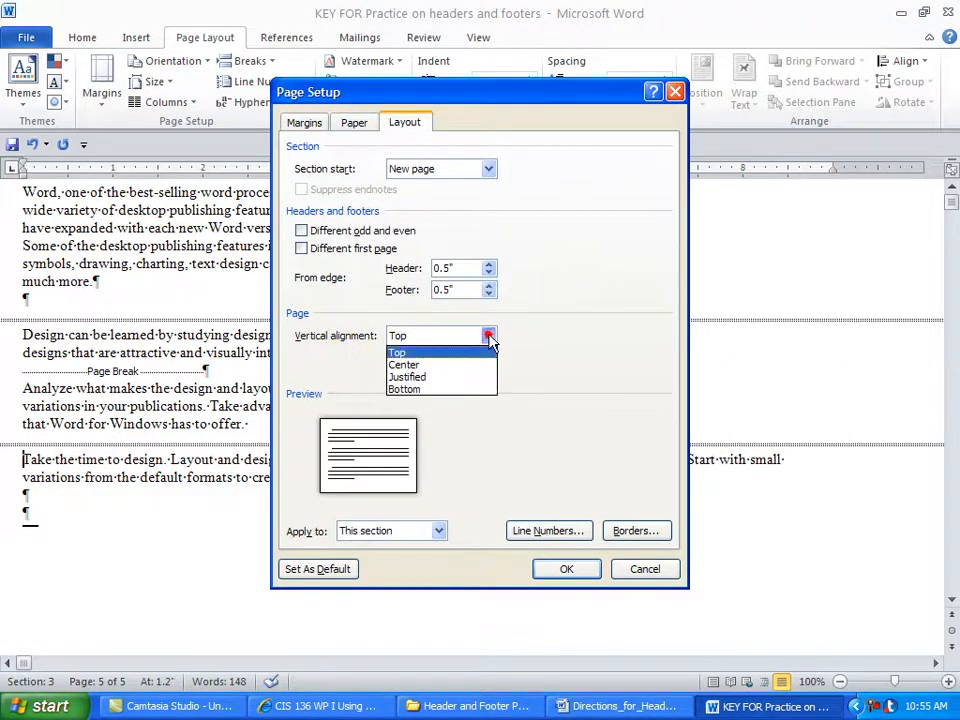
{"action": "left_click", "coordinate": [415, 365]}
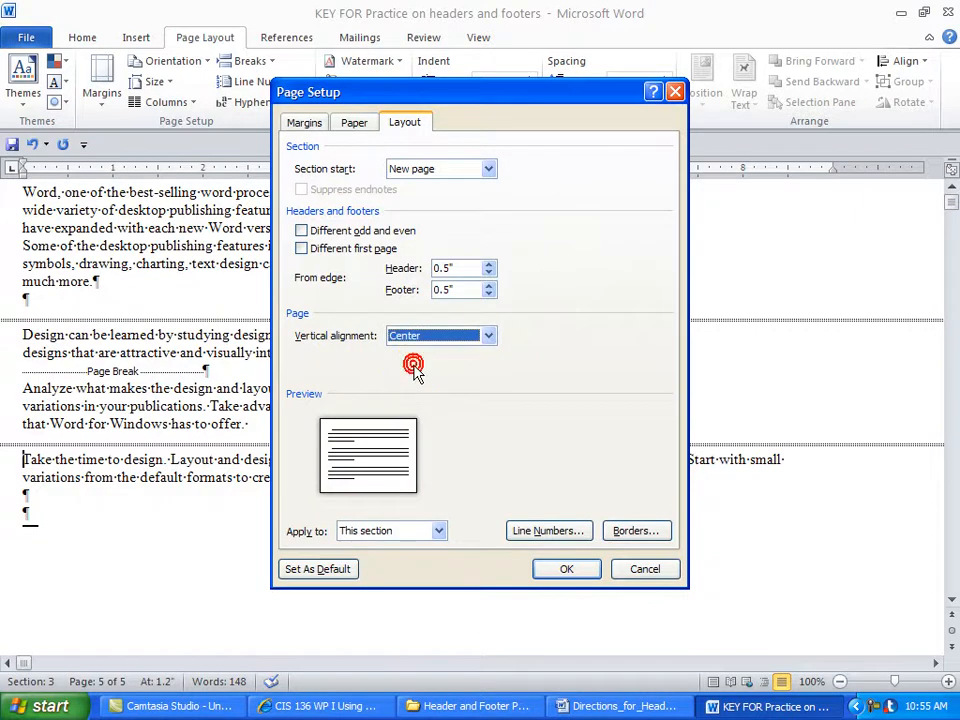
{"action": "left_click", "coordinate": [553, 572]}
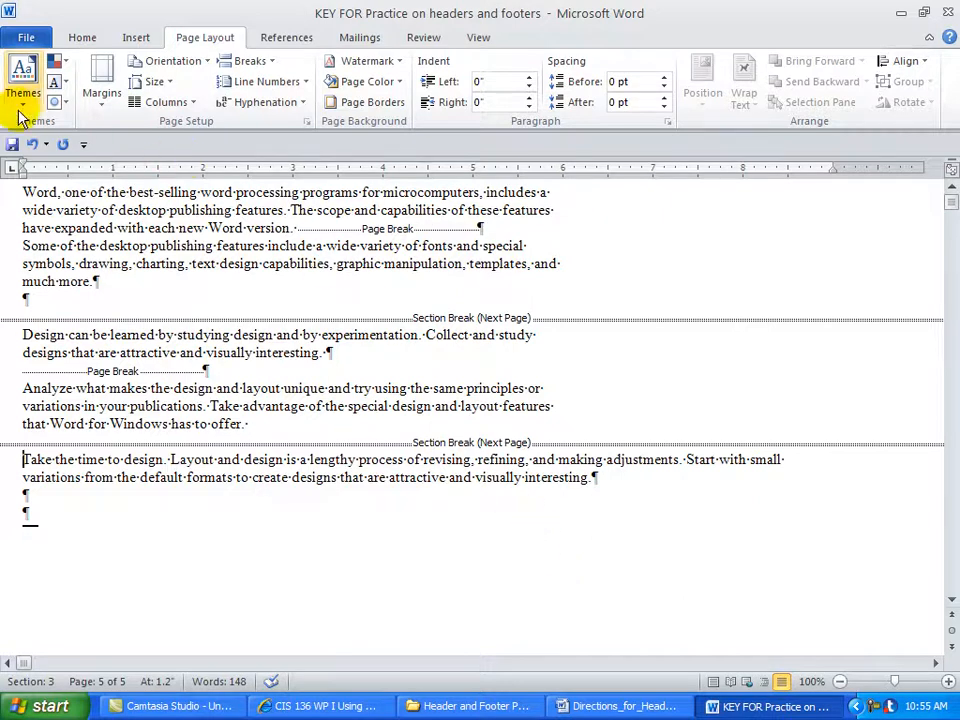
{"action": "left_click", "coordinate": [12, 146]}
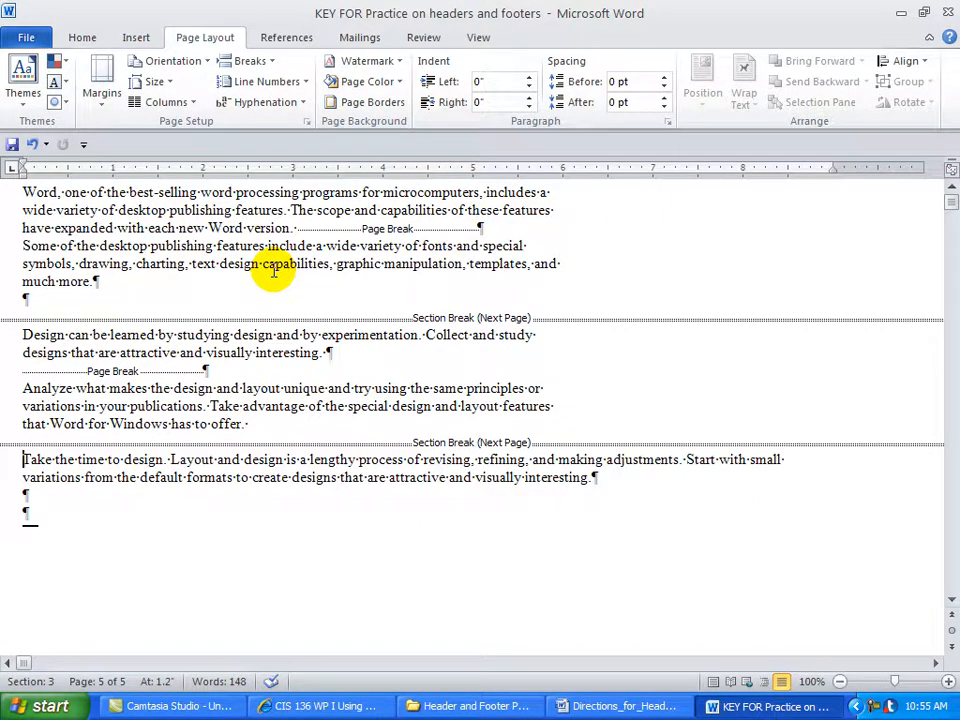
- Set the left and right margins of the document's first section to 2 inches
{"action": "key", "text": "ctrl+Home"}
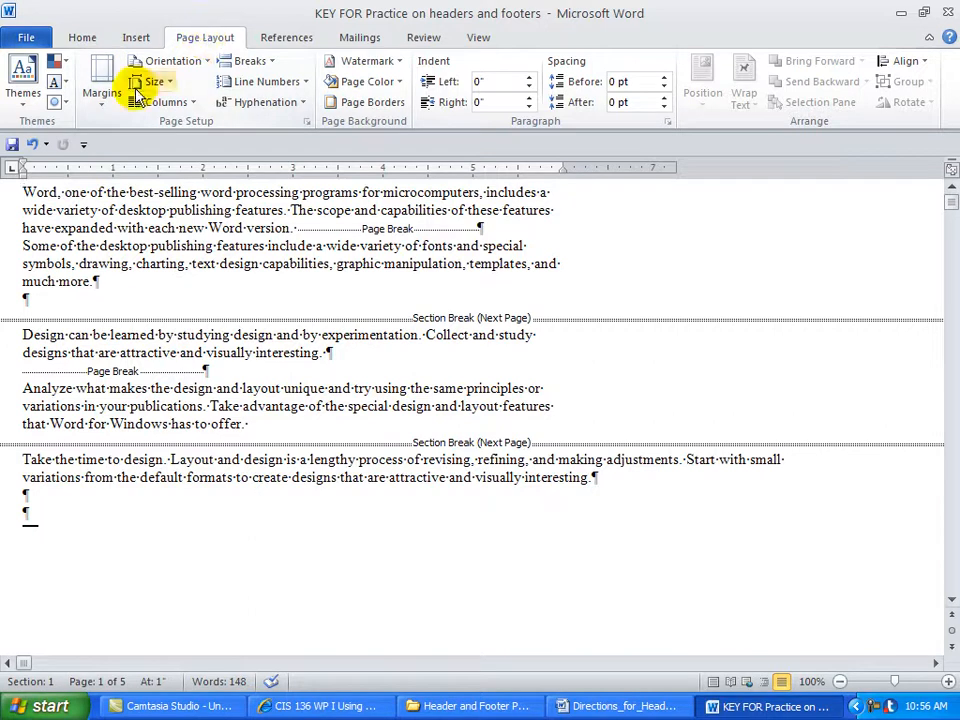
{"action": "left_click", "coordinate": [103, 100]}
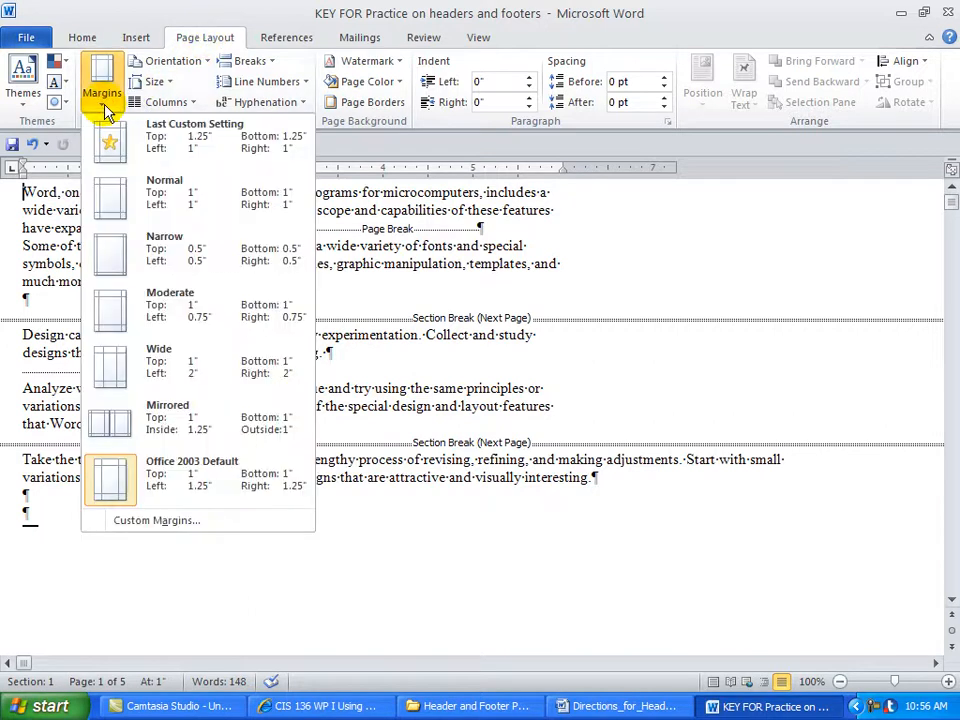
{"action": "left_click", "coordinate": [160, 523]}
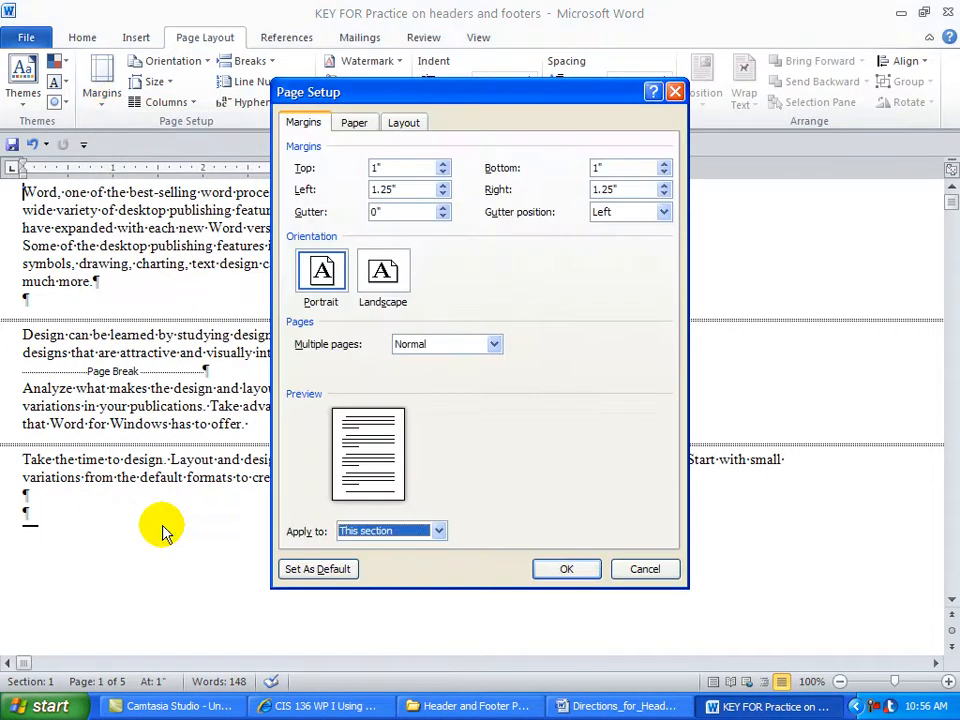
{"action": "left_click_drag", "start_coordinate": [401, 189], "coordinate": [358, 187]}
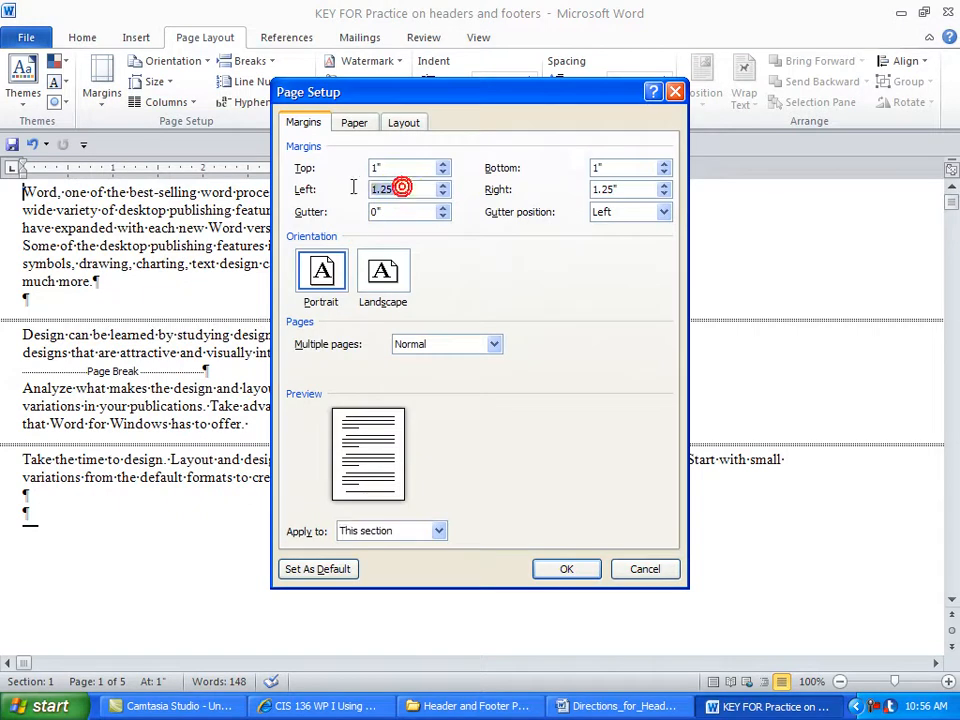
{"action": "type", "text": "2"}
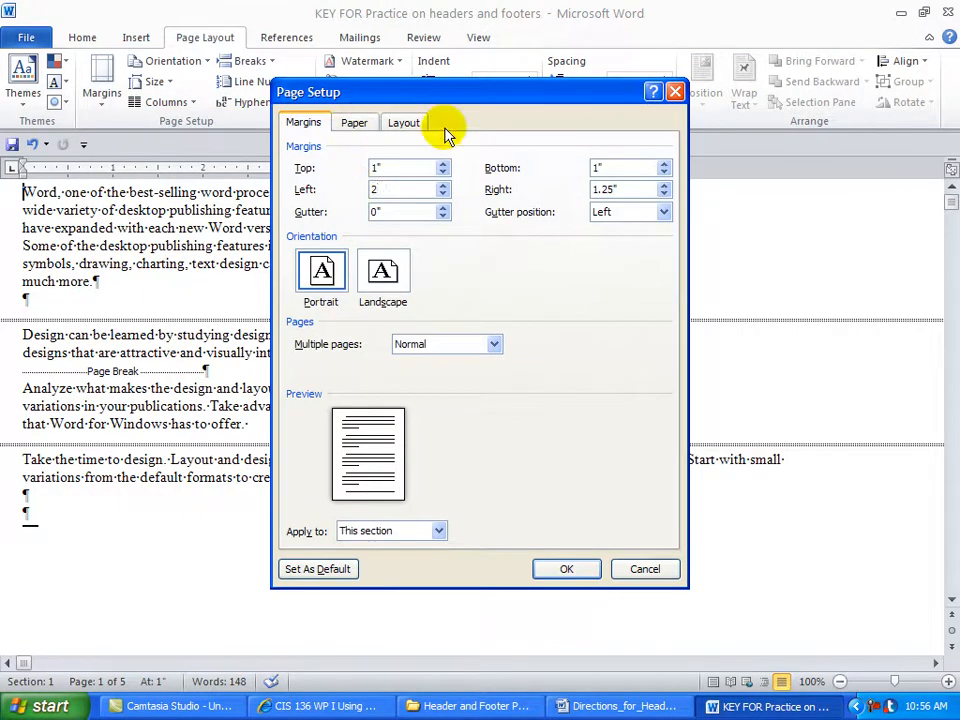
{"action": "left_click_drag", "start_coordinate": [619, 189], "coordinate": [578, 195]}
{"action": "type", "text": "2"}
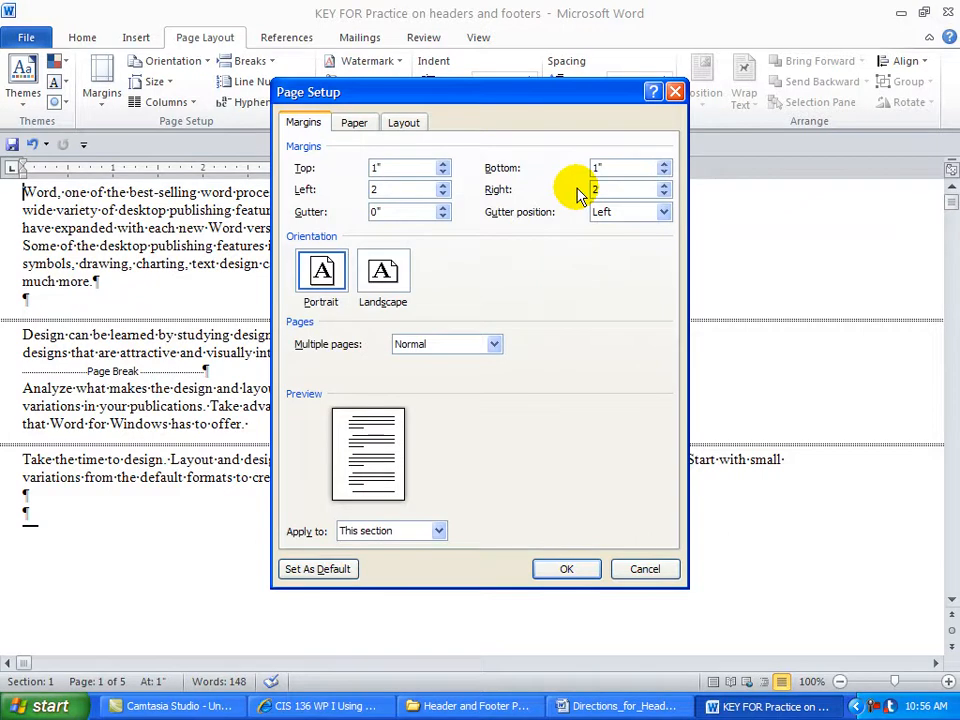
{"action": "left_click", "coordinate": [557, 568]}
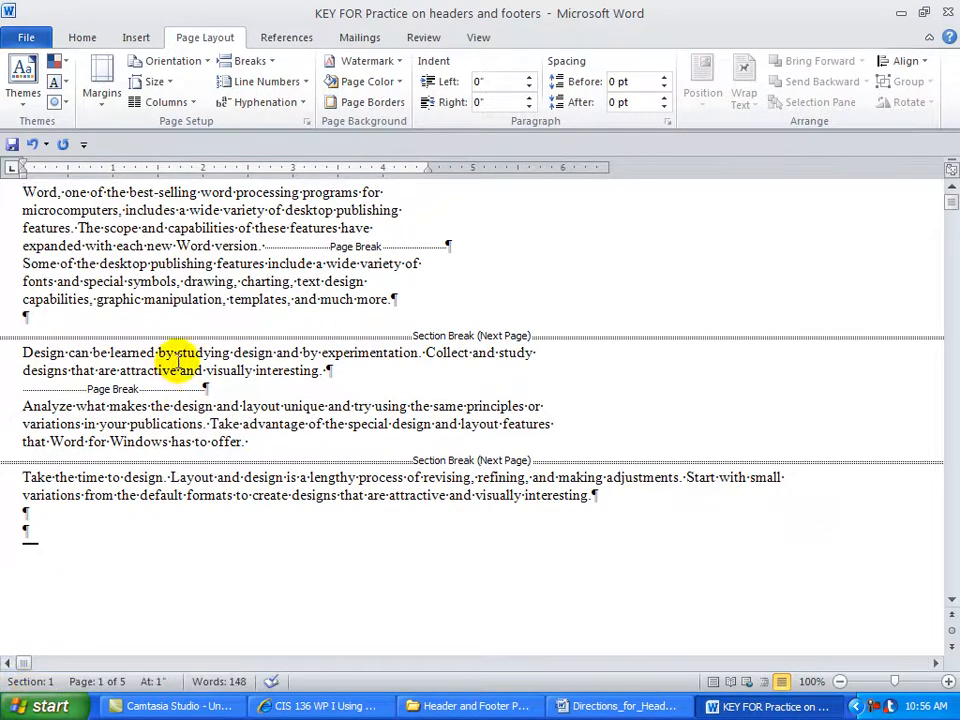
- Set the left and right margins of the section starting "Design can be learned" to 1.5 inches, applied to this section only
{"action": "left_click", "coordinate": [230, 370]}
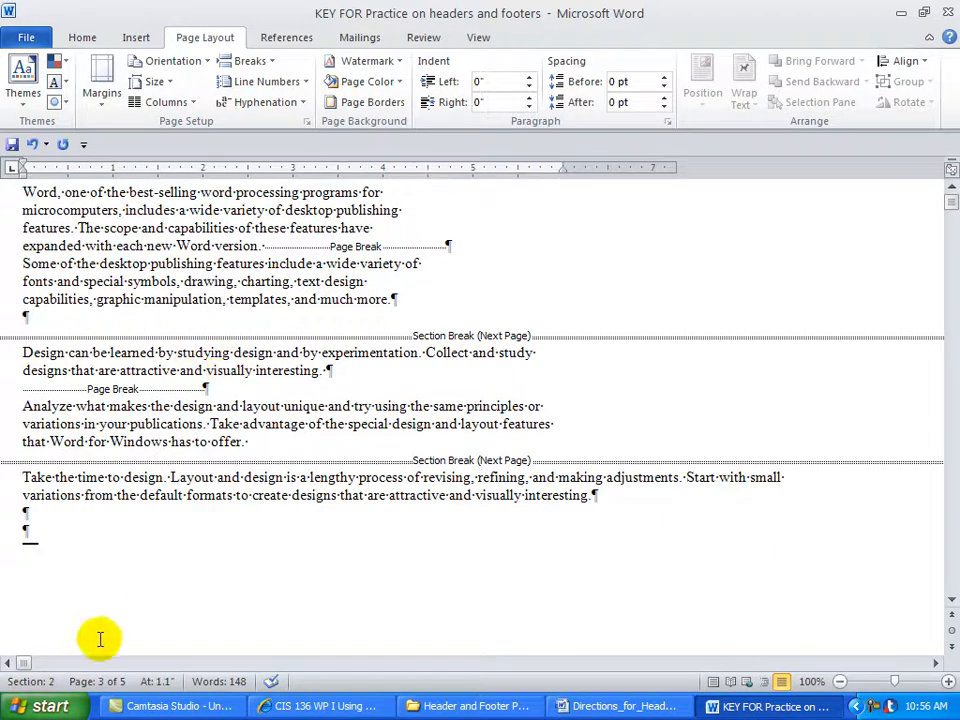
{"action": "left_click", "coordinate": [102, 88]}
{"action": "left_click", "coordinate": [176, 522]}
{"action": "left_click", "coordinate": [394, 189]}
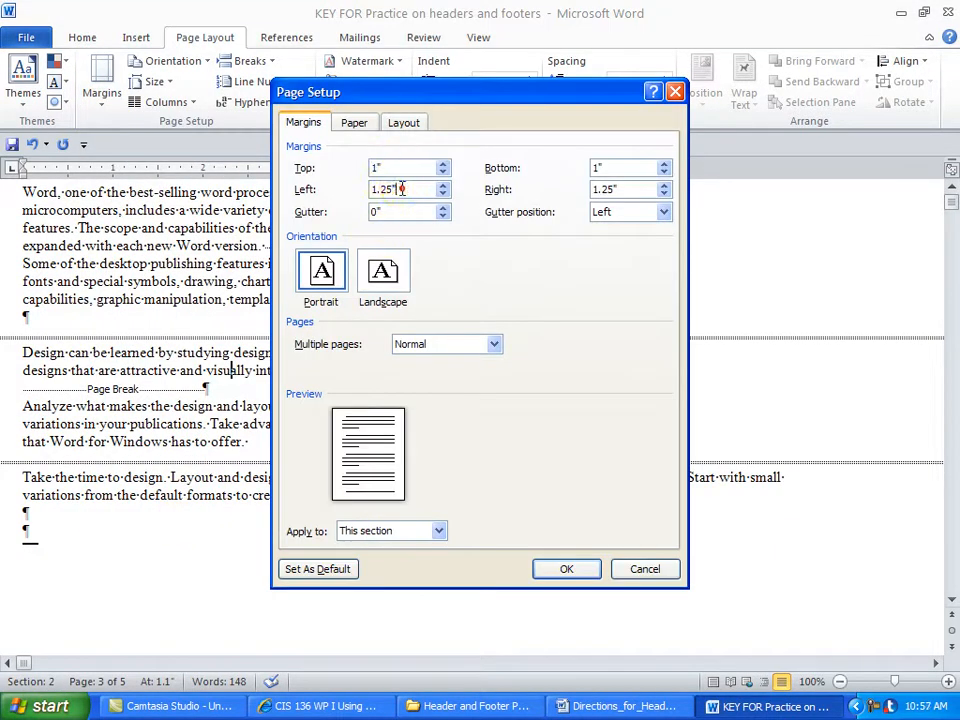
{"action": "left_click_drag", "start_coordinate": [431, 188], "coordinate": [343, 193]}
{"action": "type", "text": "1.5"}
{"action": "left_click", "coordinate": [634, 190]}
{"action": "left_click_drag", "start_coordinate": [636, 190], "coordinate": [583, 192]}
{"action": "type", "text": "1.5"}
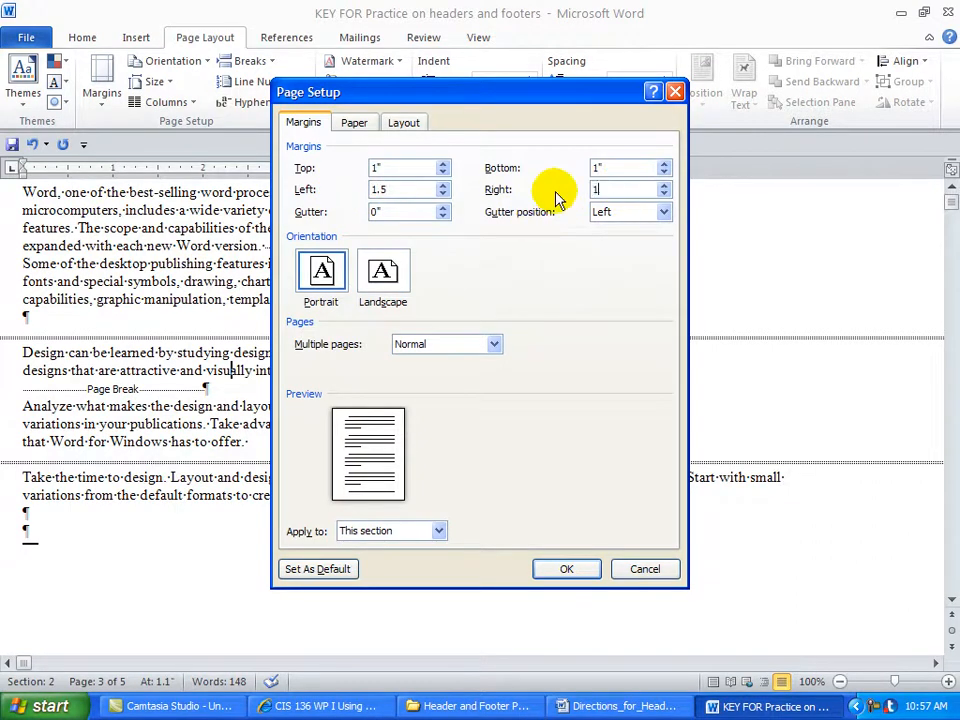
{"action": "left_click", "coordinate": [561, 571]}
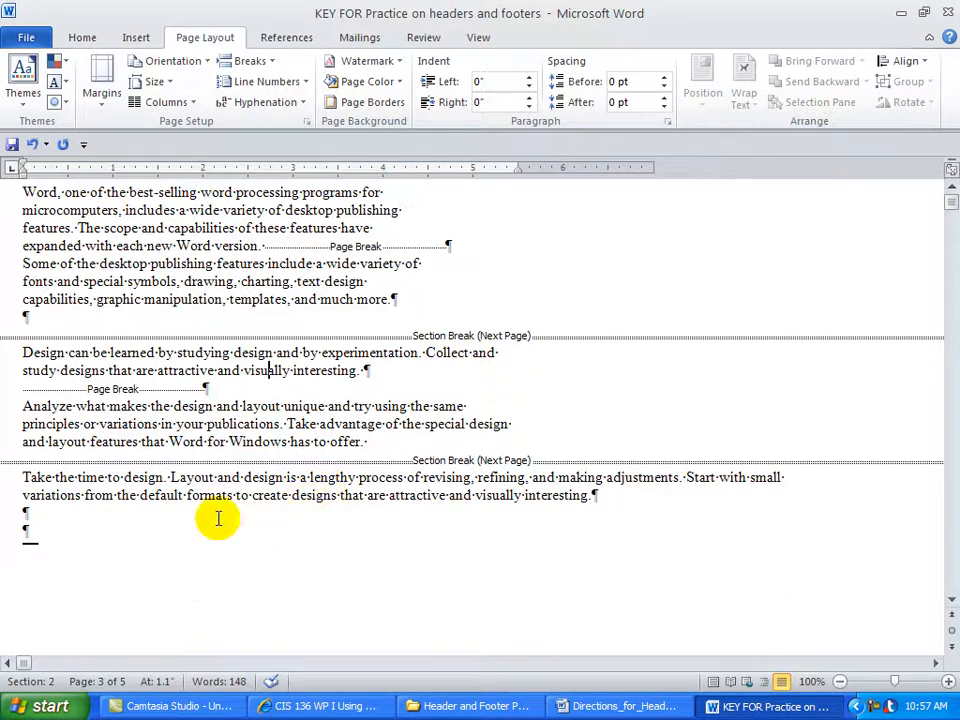
- Set the left and right margins of the landscape section to 1.25 inches and save the document
{"action": "left_click", "coordinate": [301, 495]}
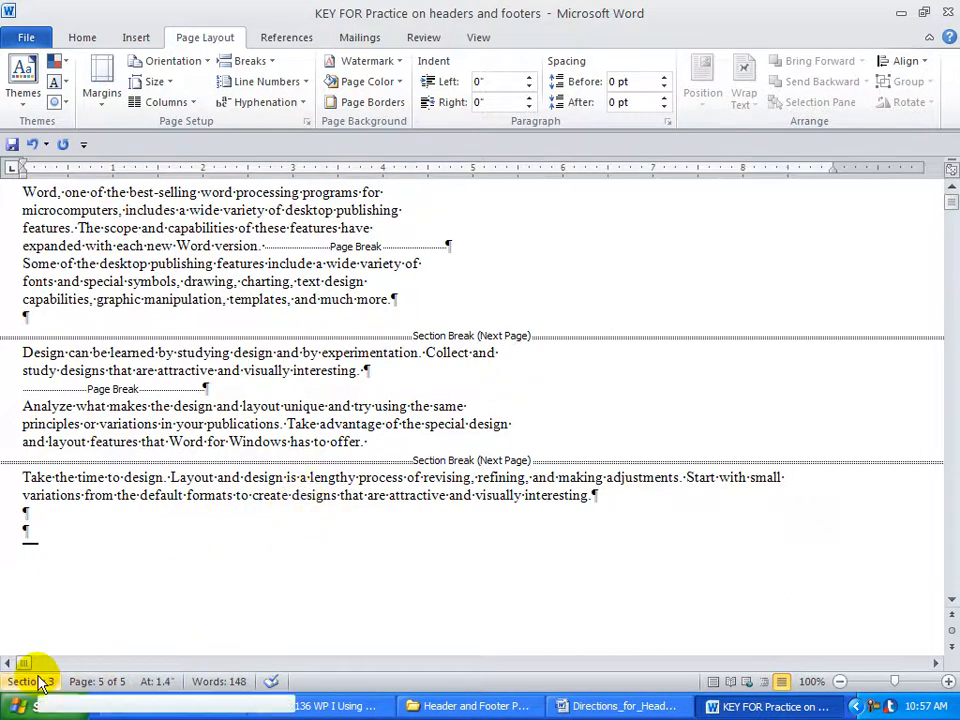
{"action": "left_click", "coordinate": [102, 95]}
{"action": "left_click", "coordinate": [150, 518]}
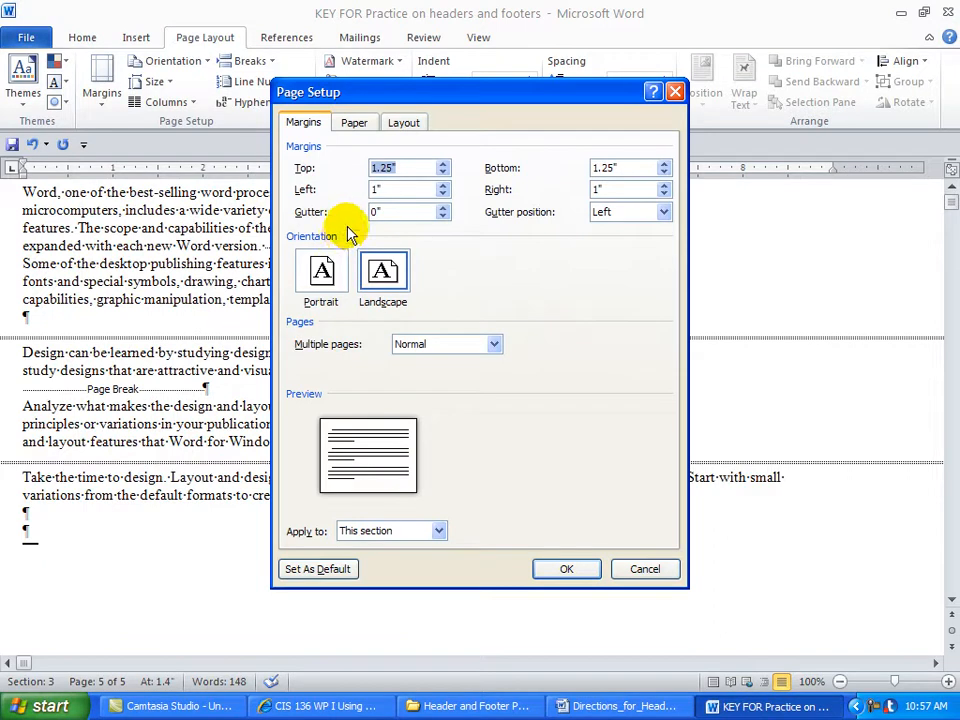
{"action": "left_click_drag", "start_coordinate": [398, 192], "coordinate": [357, 193]}
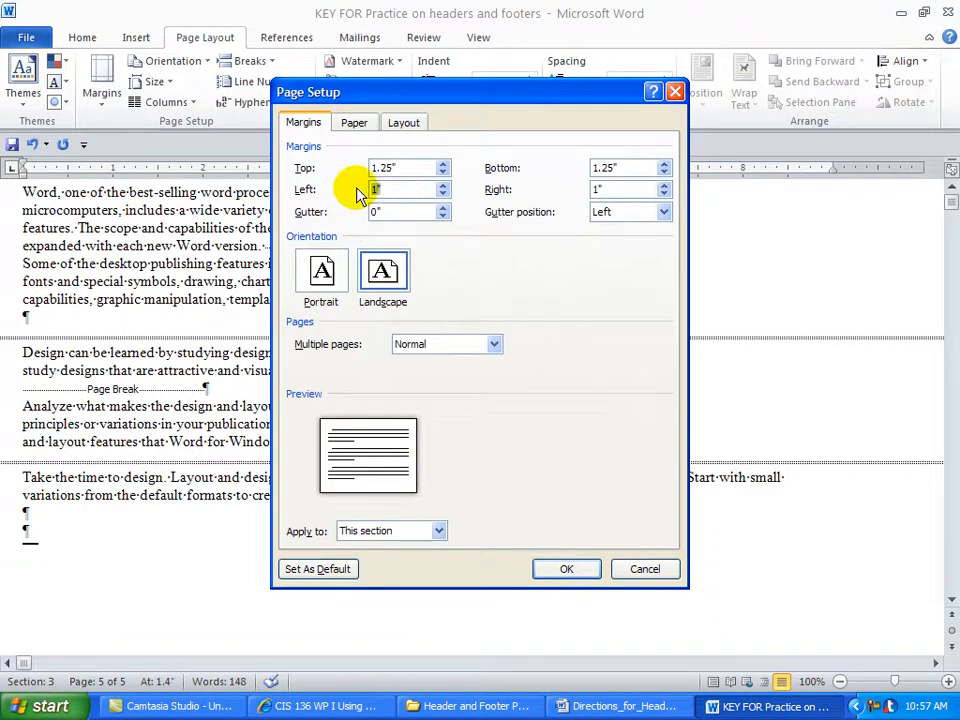
{"action": "type", "text": "1.25"}
{"action": "left_click_drag", "start_coordinate": [636, 191], "coordinate": [574, 197]}
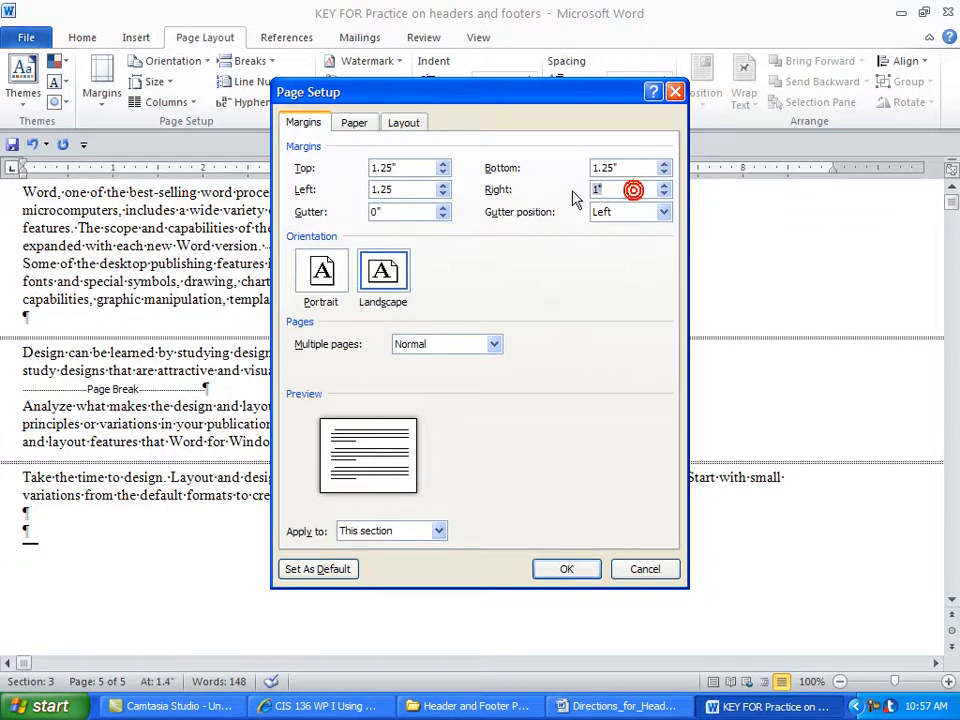
{"action": "type", "text": "1.25"}
{"action": "left_click", "coordinate": [561, 569]}
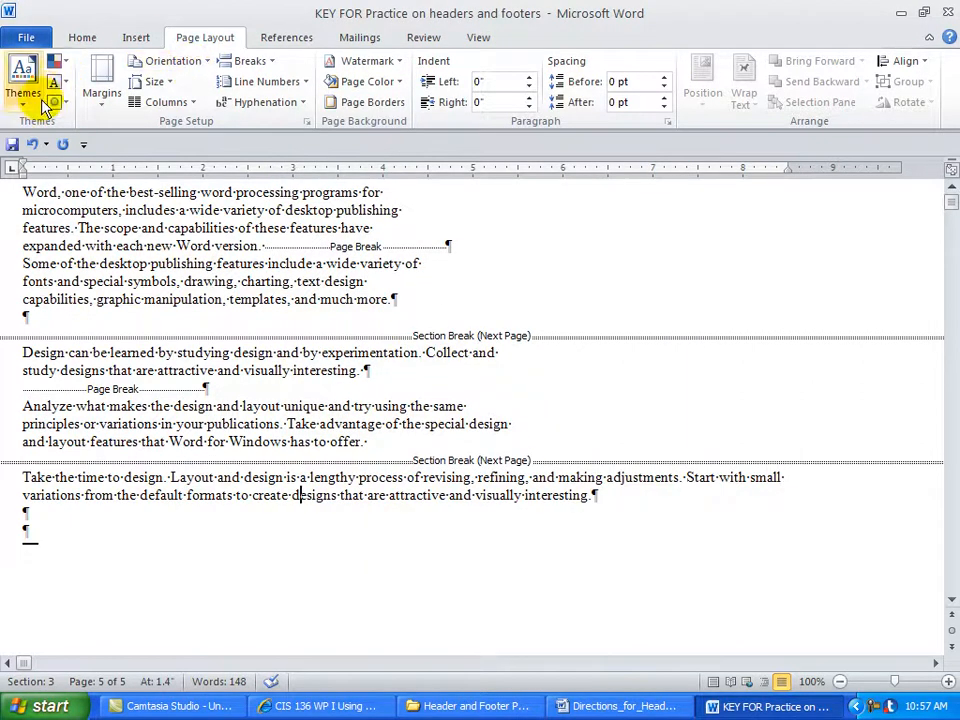
{"action": "left_click", "coordinate": [11, 143]}
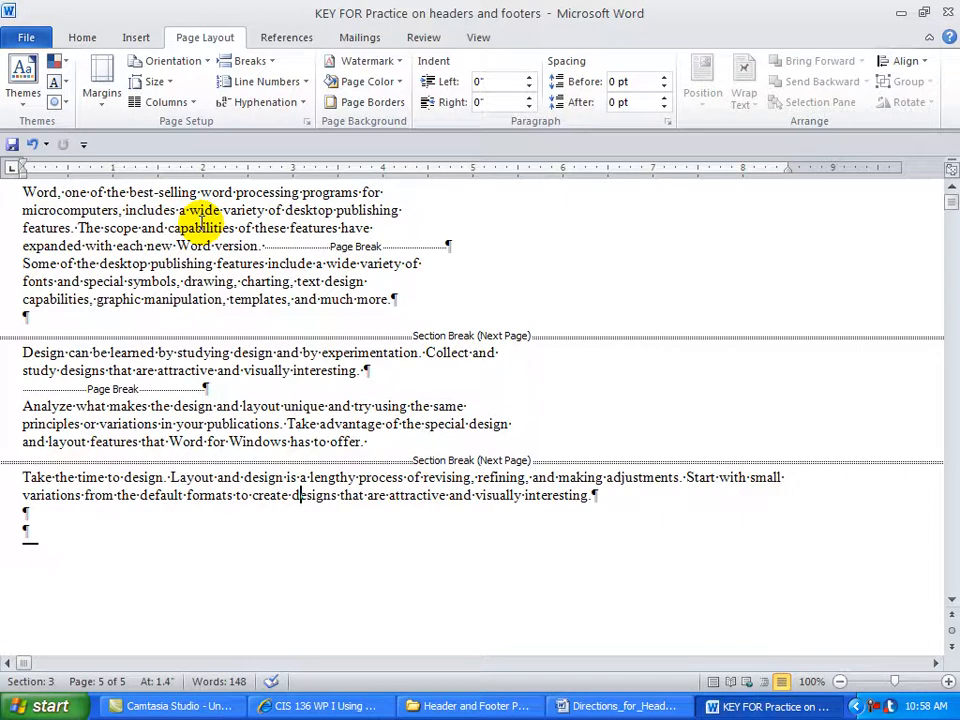
- Return to the start of the document, display it in Print Layout view and hide the formatting marks
{"action": "key", "text": "ctrl+Home"}
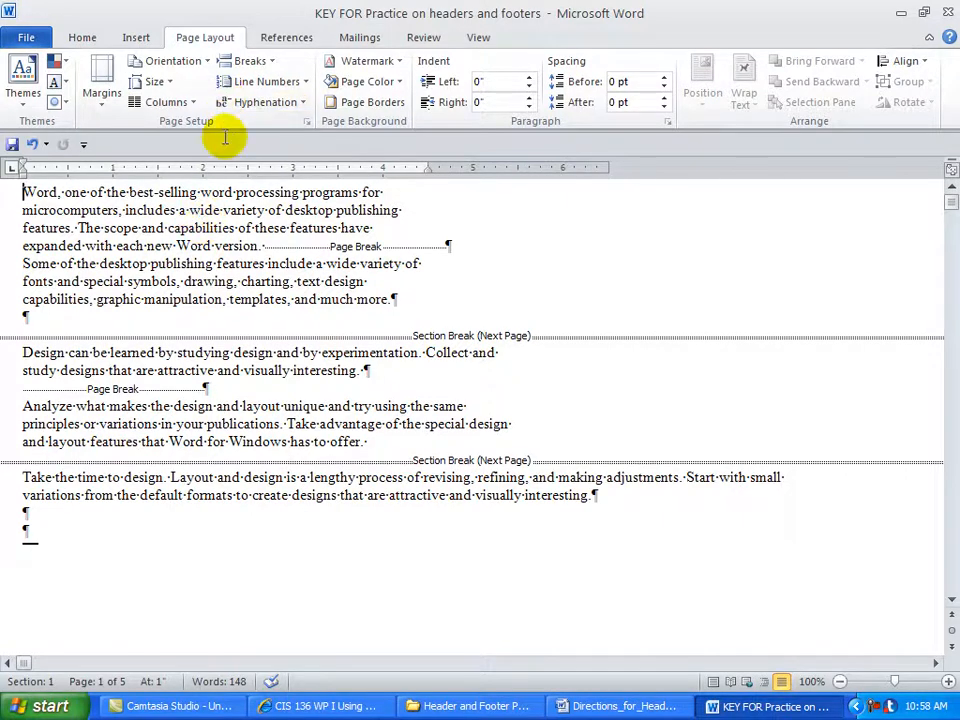
{"action": "left_click", "coordinate": [712, 683]}
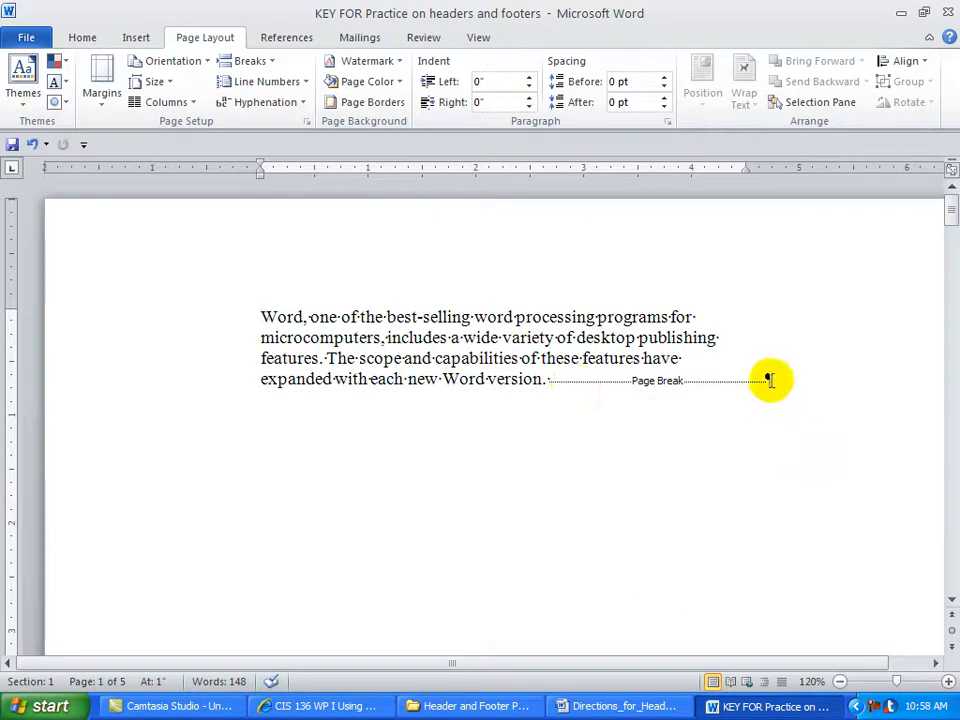
{"action": "left_click", "coordinate": [94, 38]}
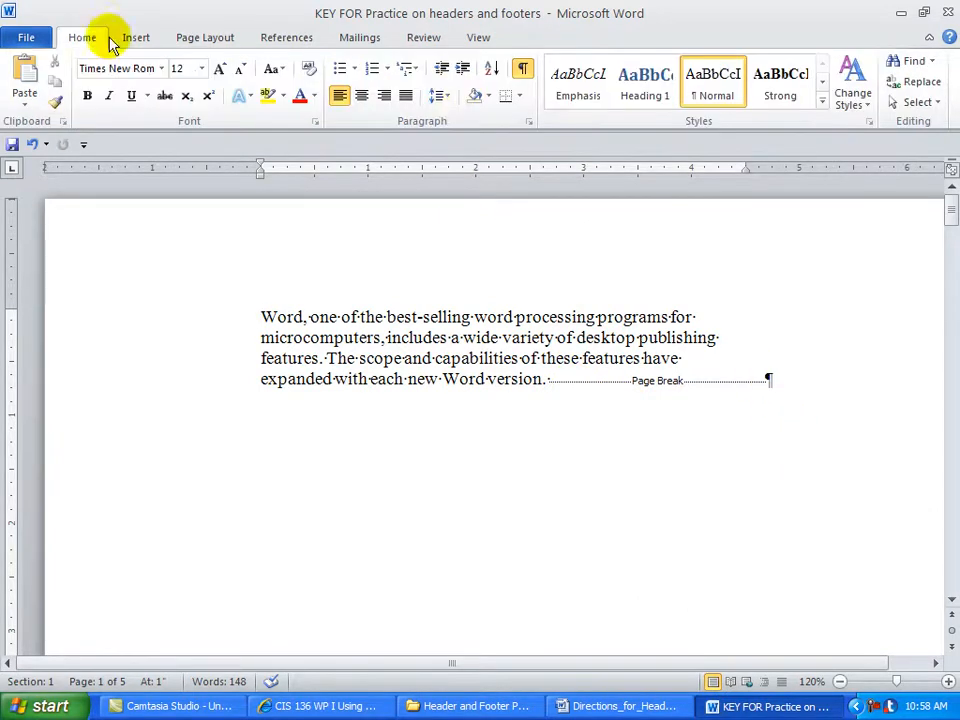
{"action": "left_click", "coordinate": [522, 68]}
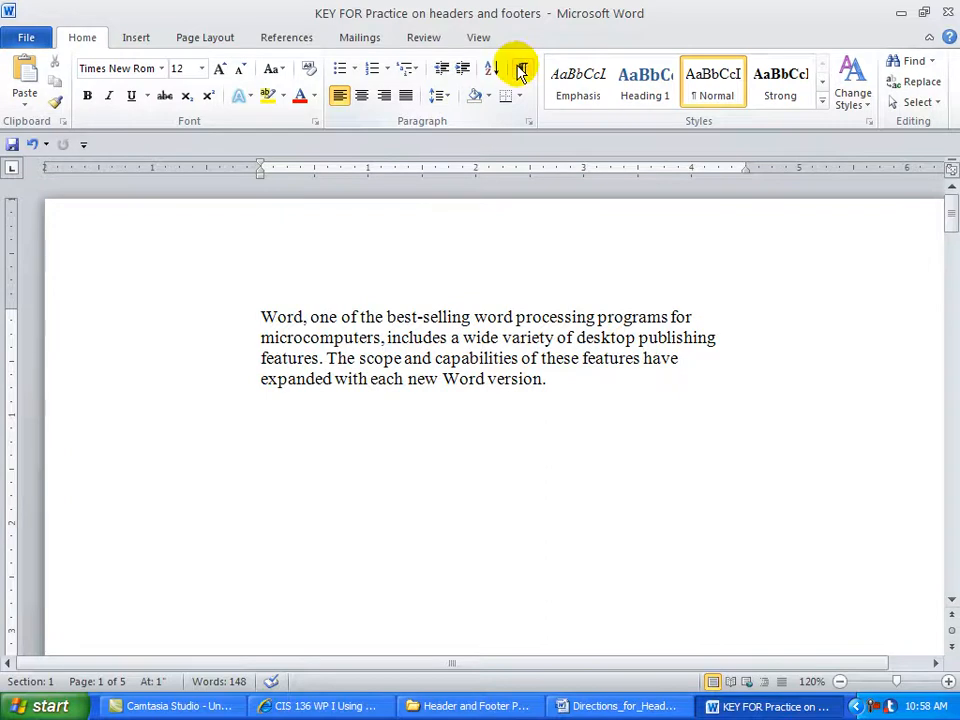
{"action": "left_click", "coordinate": [521, 70]}
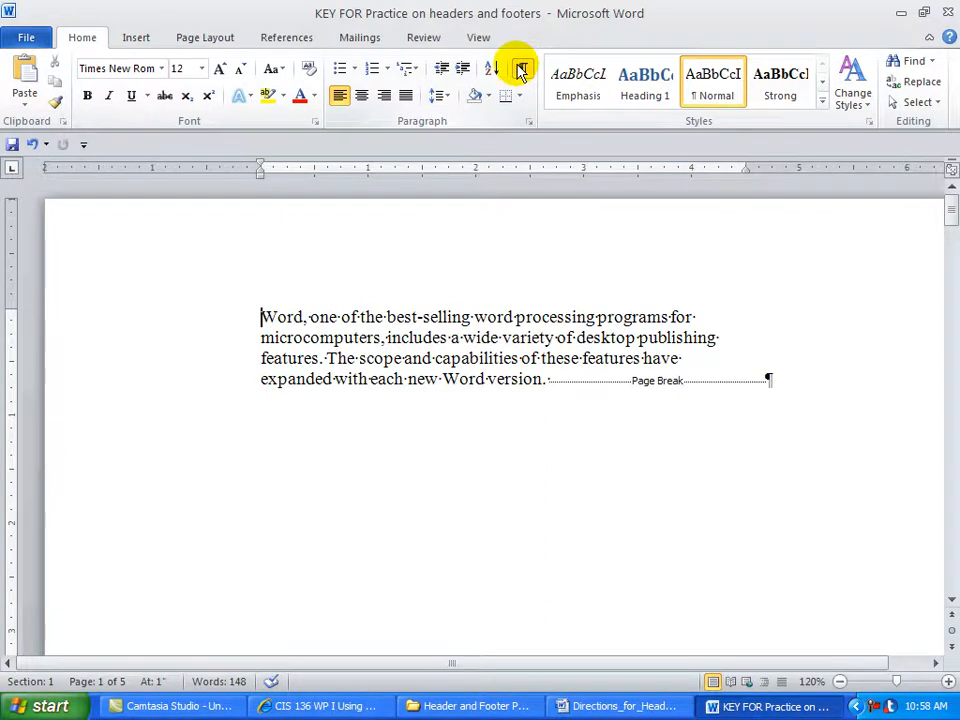
{"action": "left_click", "coordinate": [521, 69]}
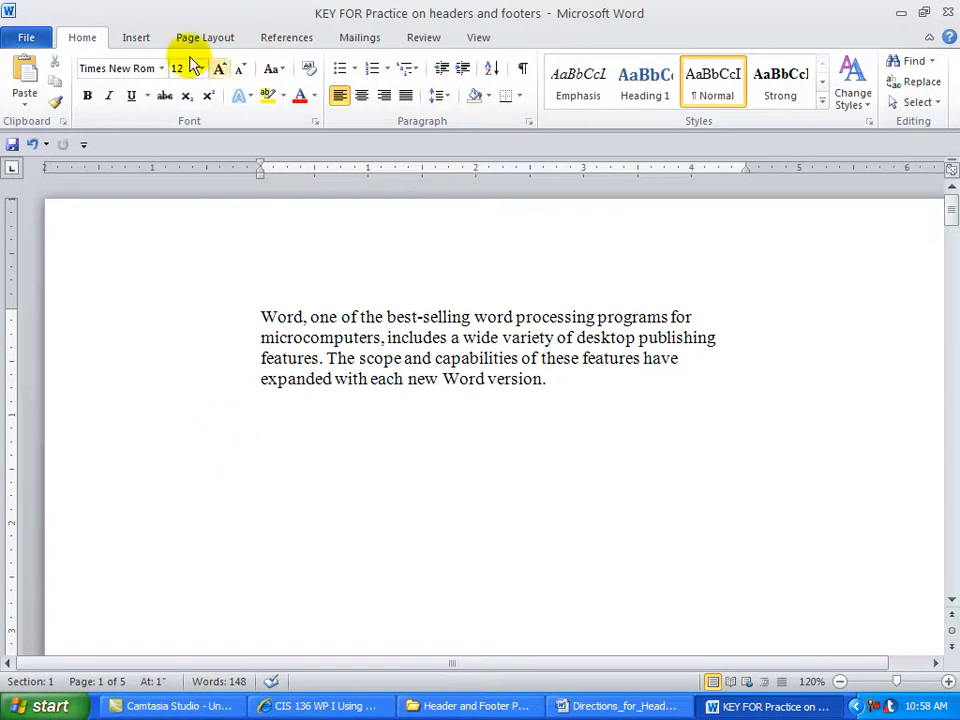
- Open the first section's header for editing, enable Different First Page, and go to the header on page 2
{"action": "left_click", "coordinate": [135, 40]}
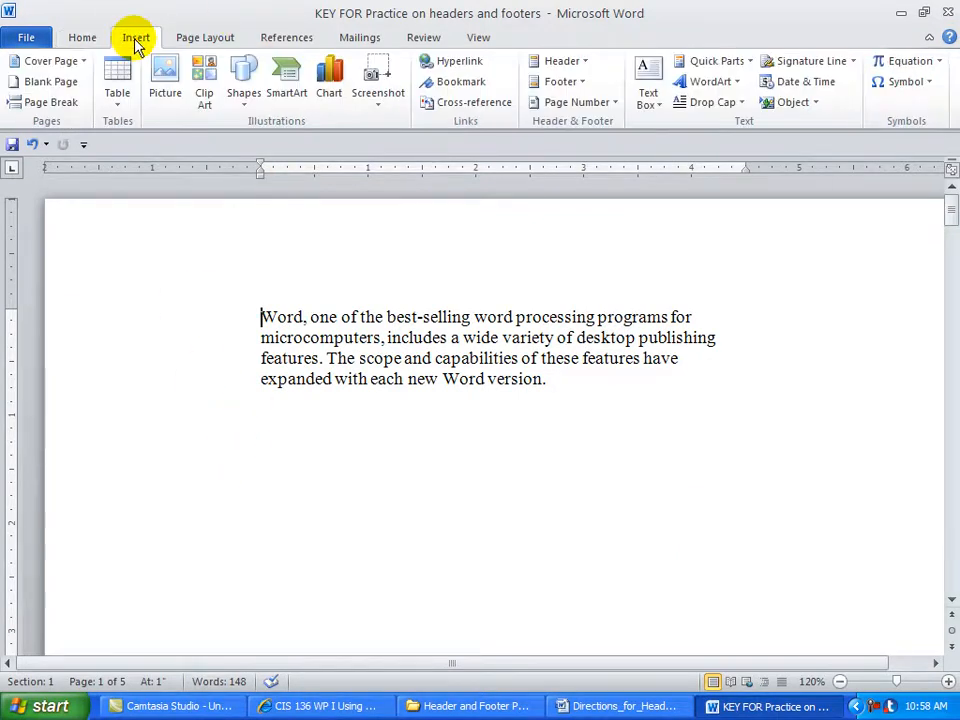
{"action": "left_click", "coordinate": [557, 60]}
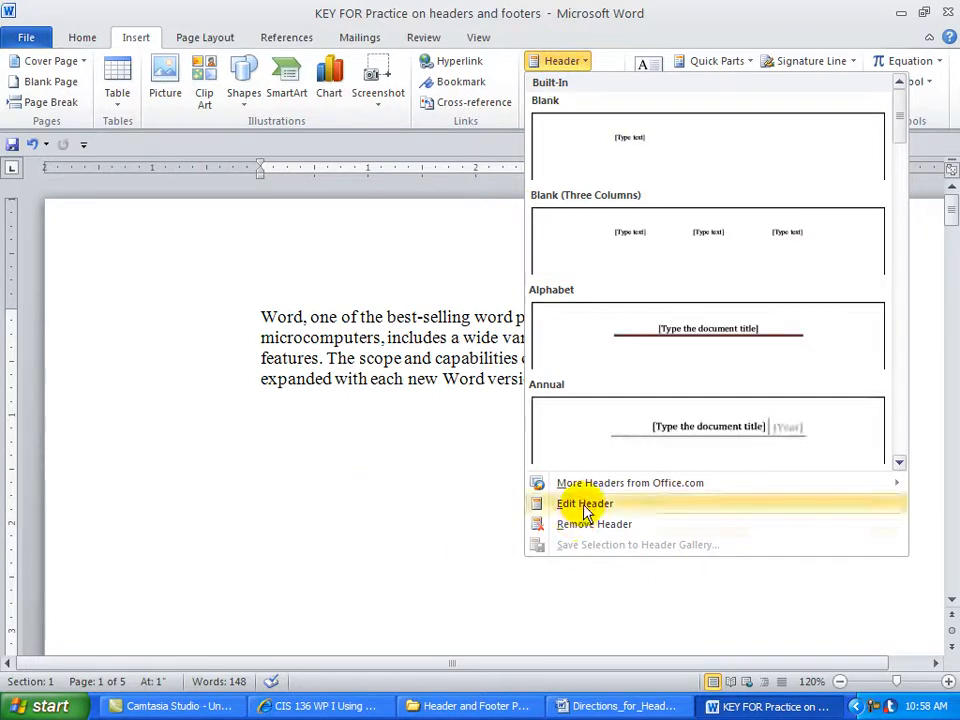
{"action": "left_click", "coordinate": [585, 506]}
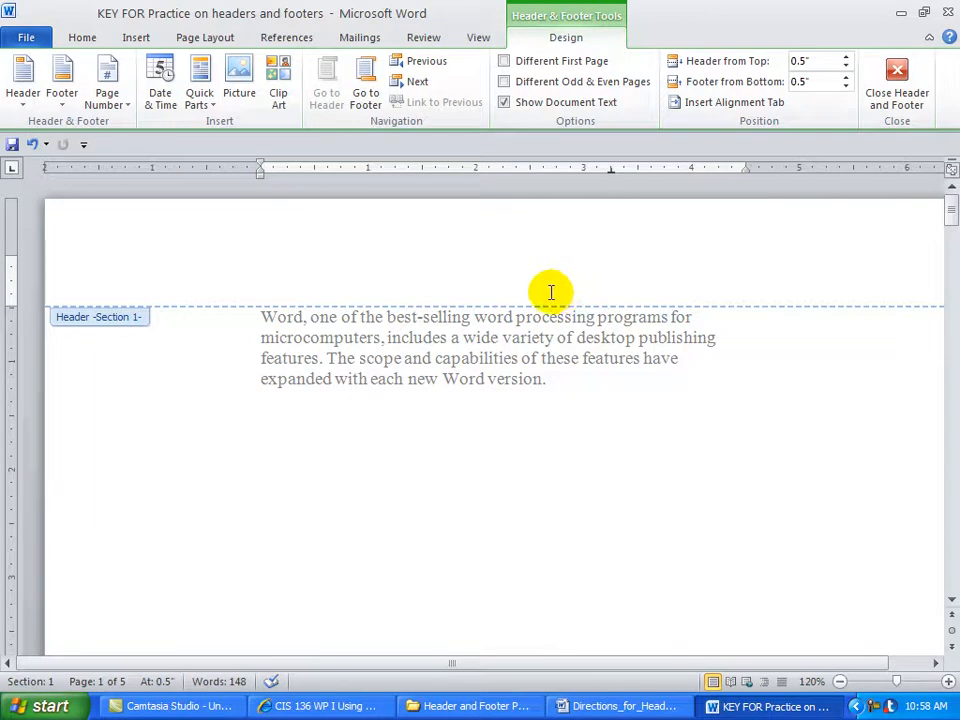
{"action": "left_click", "coordinate": [505, 62]}
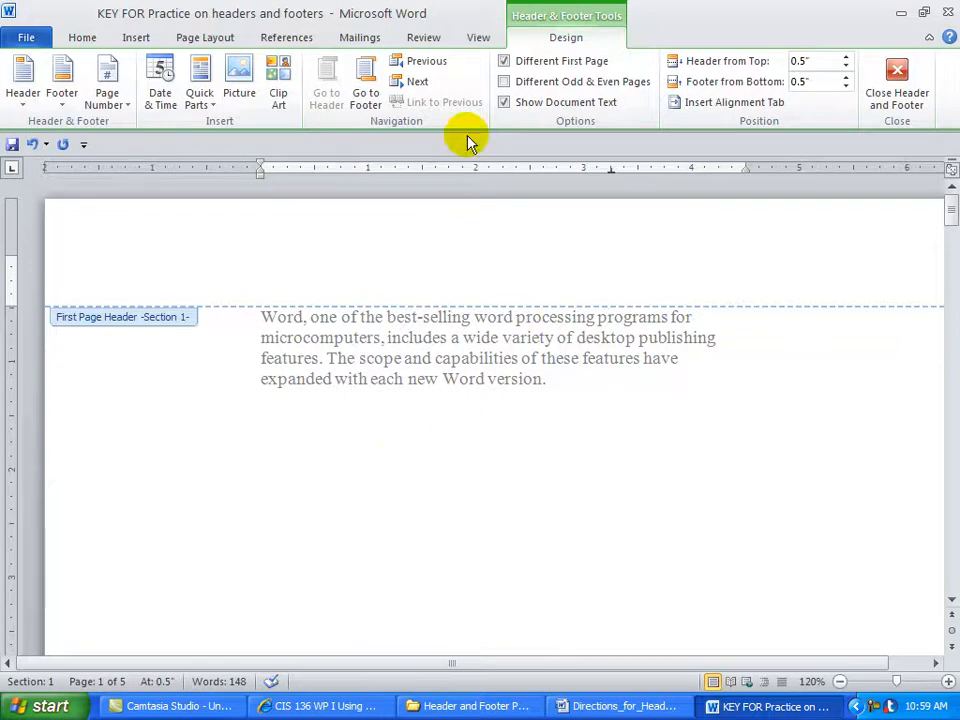
{"action": "left_click", "coordinate": [414, 84]}
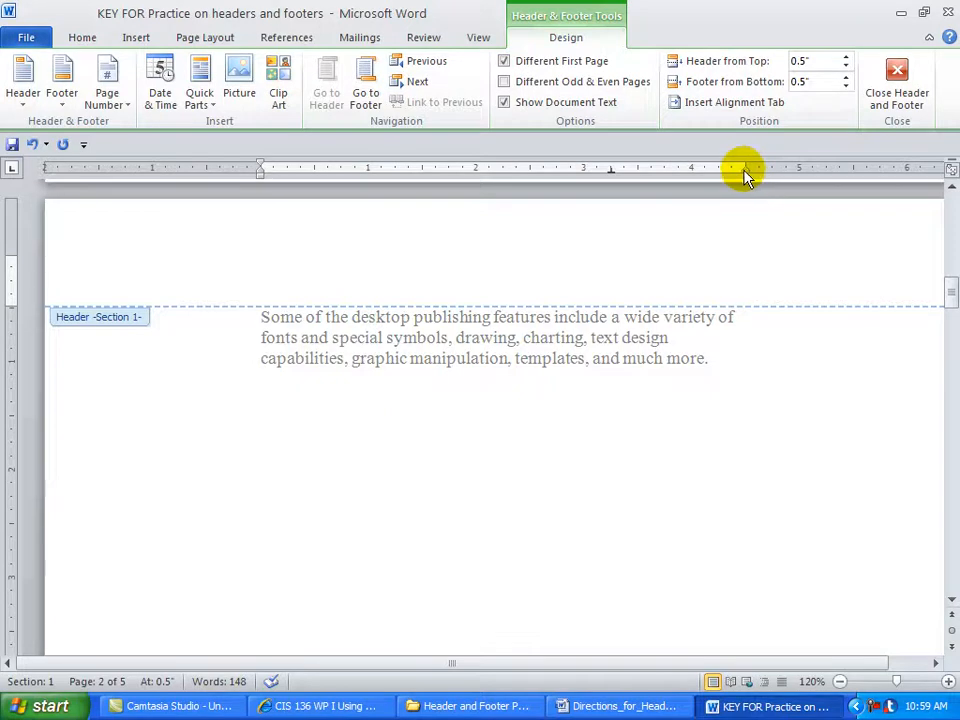
- Clear all existing tab stops in the page 2 header and set a center tab stop at 2.25 inches
{"action": "left_click", "coordinate": [82, 40]}
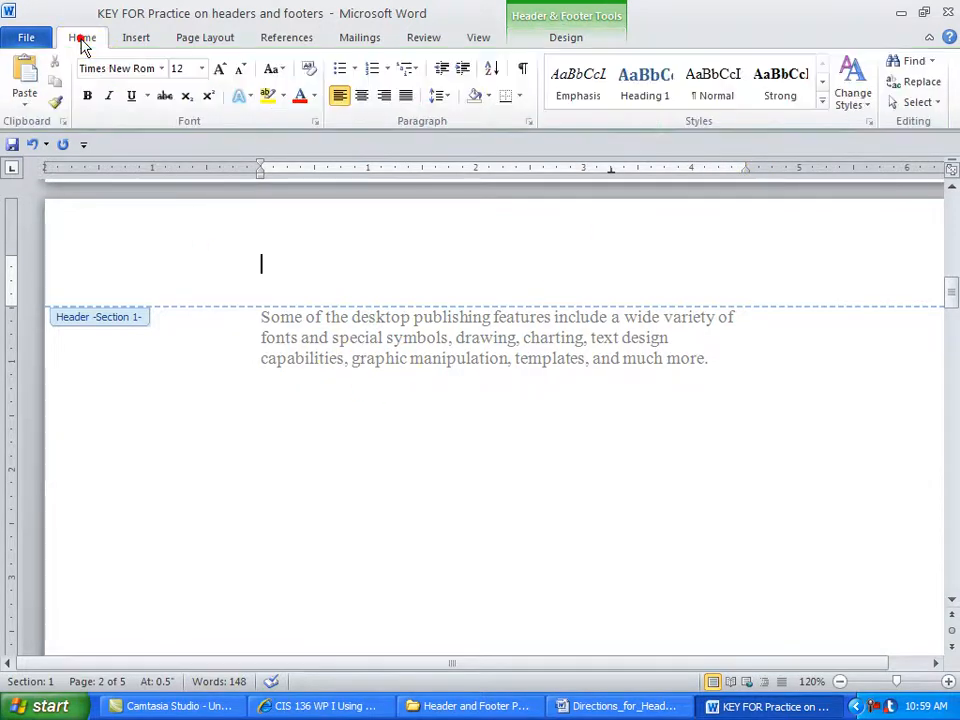
{"action": "left_click", "coordinate": [528, 122]}
{"action": "left_click", "coordinate": [340, 569]}
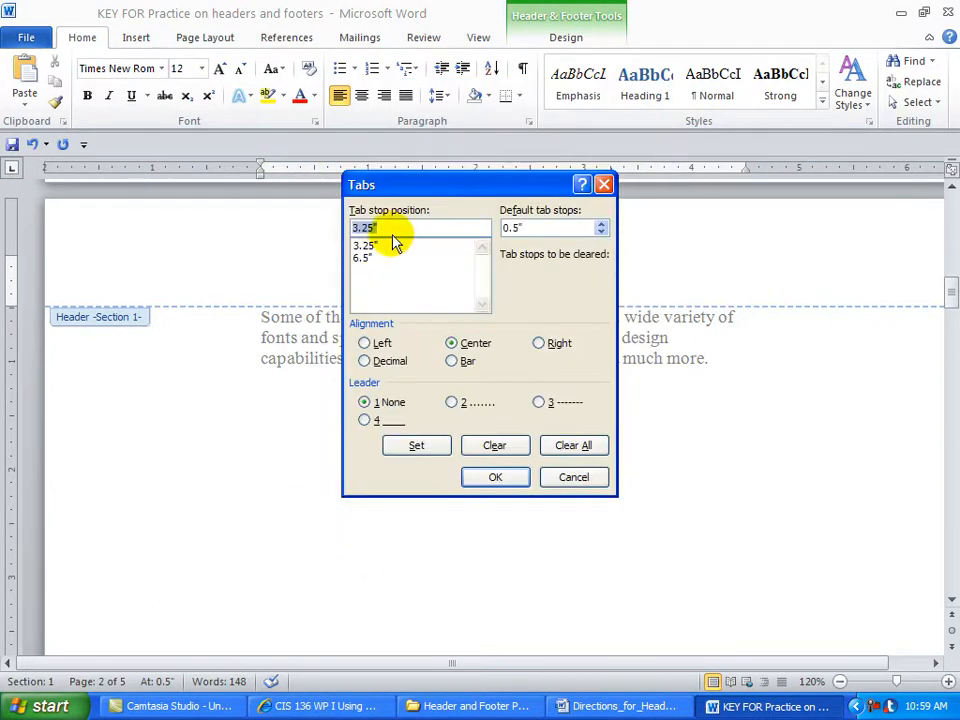
{"action": "left_click", "coordinate": [568, 450]}
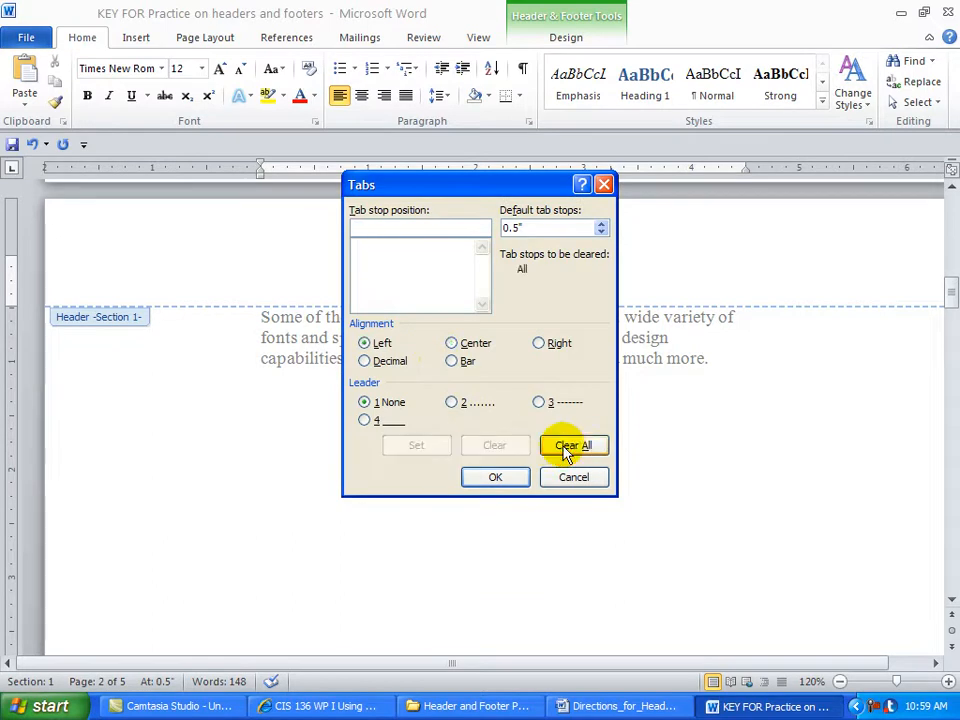
{"action": "type", "text": "2.25"}
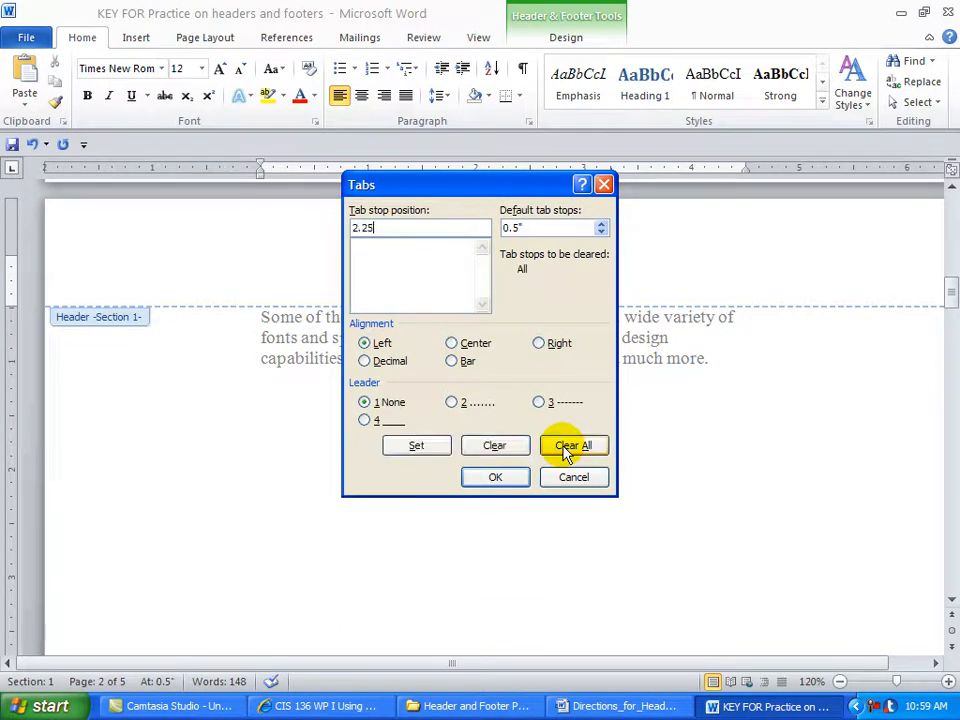
{"action": "left_click", "coordinate": [452, 343]}
{"action": "left_click", "coordinate": [418, 450]}
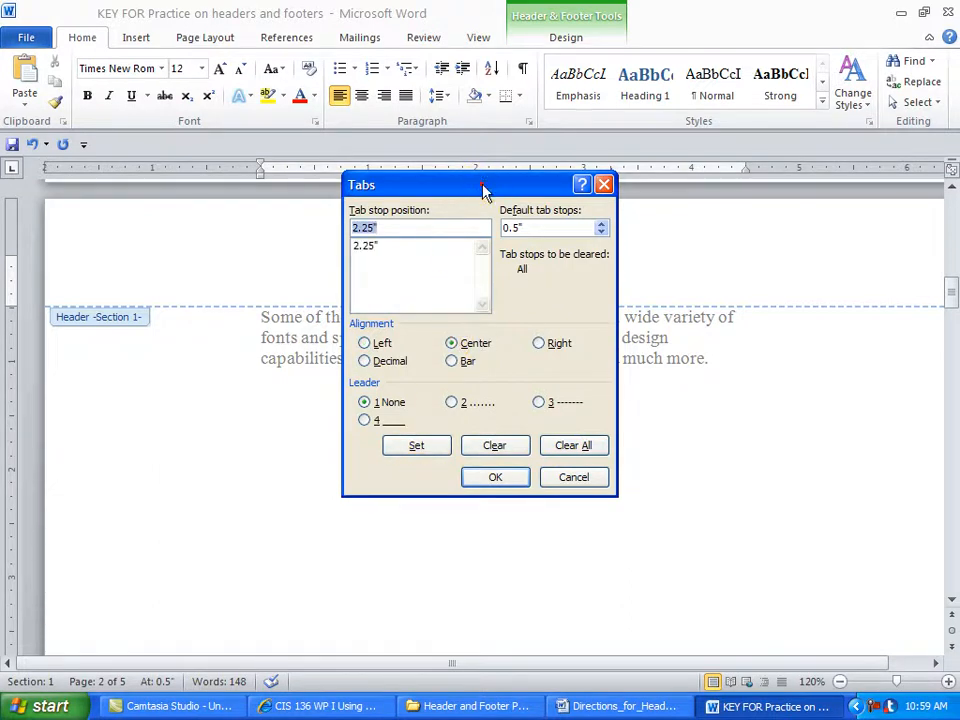
- Add a right-aligned tab stop at 4.5 inches to the page 2 header and apply the tab settings
{"action": "left_click_drag", "start_coordinate": [483, 189], "coordinate": [479, 304]}
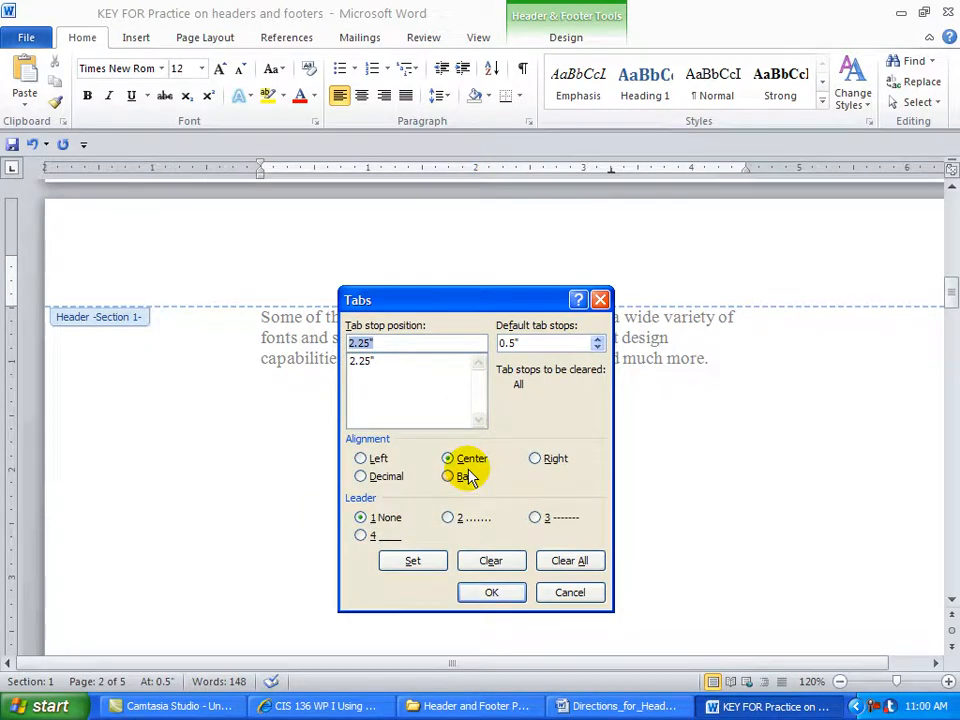
{"action": "type", "text": "4.5"}
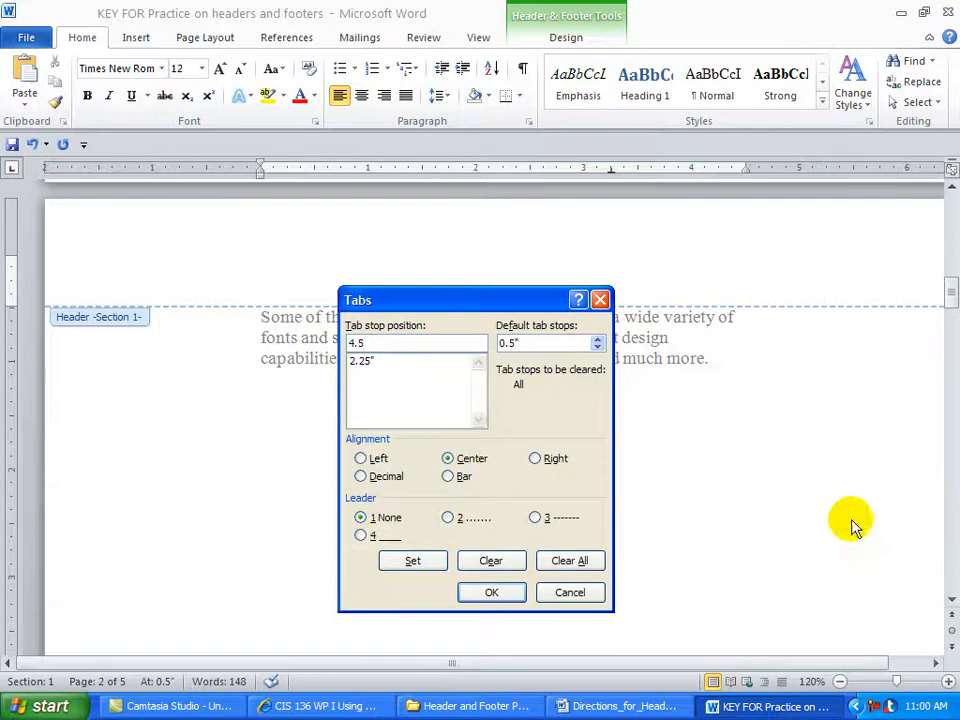
{"action": "left_click", "coordinate": [537, 460]}
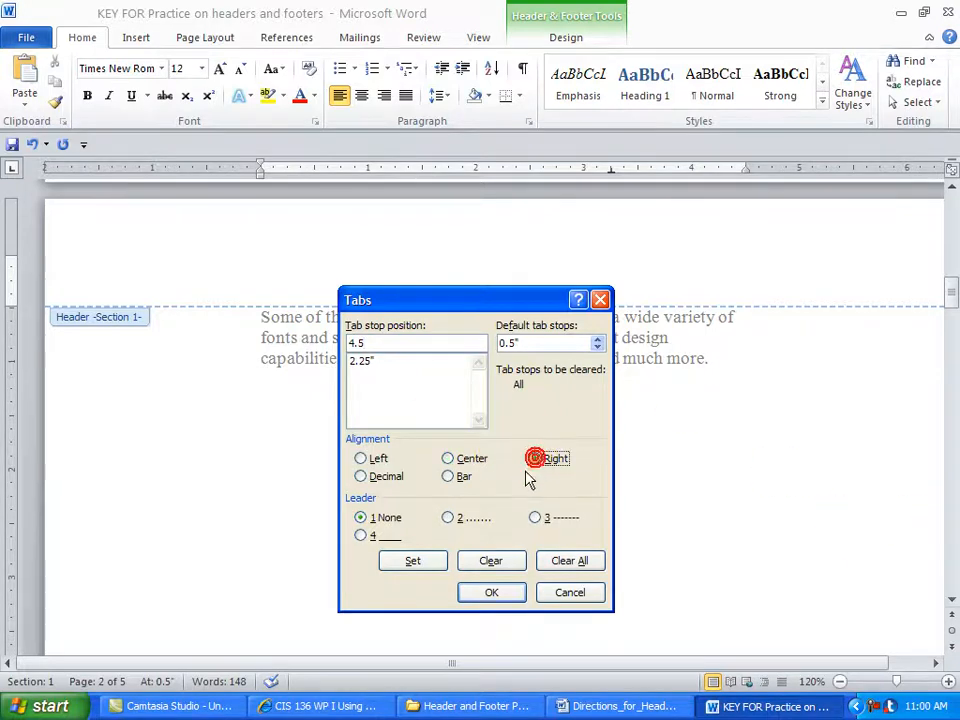
{"action": "left_click", "coordinate": [395, 560]}
{"action": "left_click", "coordinate": [487, 595]}
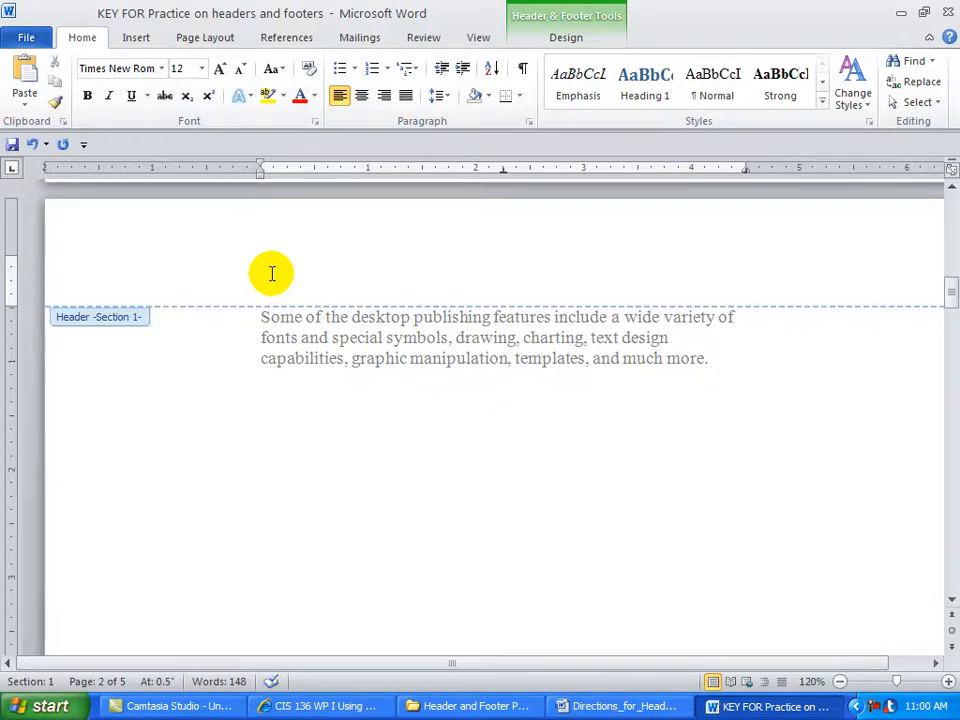
- Enter "Word Processing" at the left of the page 2 header and advance to the center tab stop
{"action": "type", "text": "wOR"}
{"action": "key", "text": "BackSpace"}
{"action": "key", "text": "BackSpace"}
{"action": "key", "text": "BackSpace"}
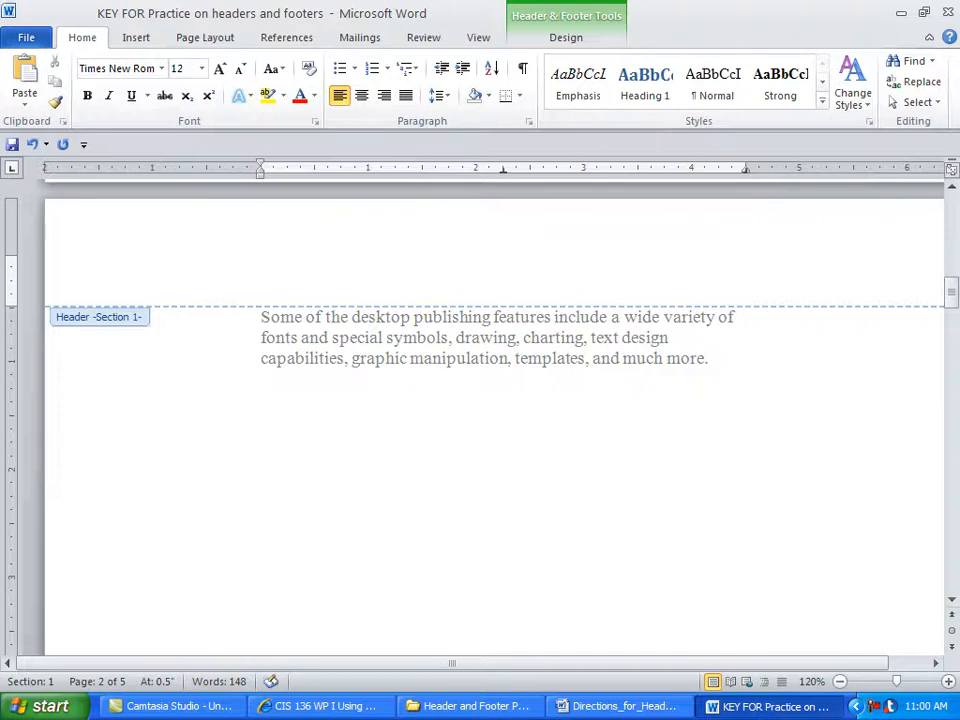
{"action": "type", "text": "Word Processin"}
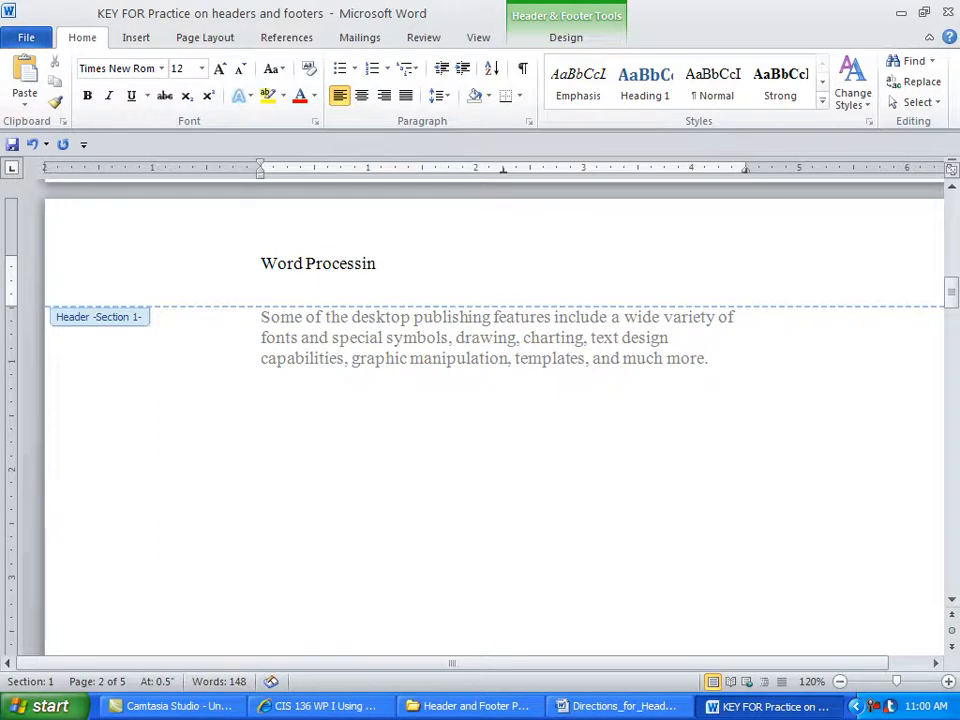
{"action": "type", "text": "g"}
{"action": "key", "text": "Tab"}
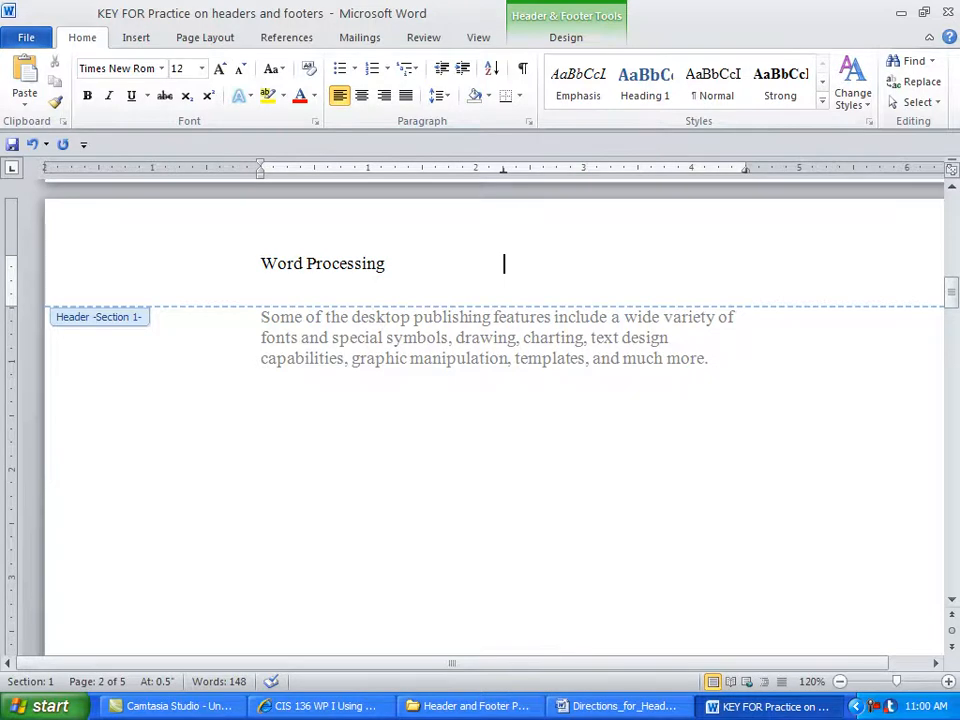
- Insert the current date in the 7/18/11 format at the header's center tab stop and advance to the right tab stop
{"action": "left_click", "coordinate": [133, 37]}
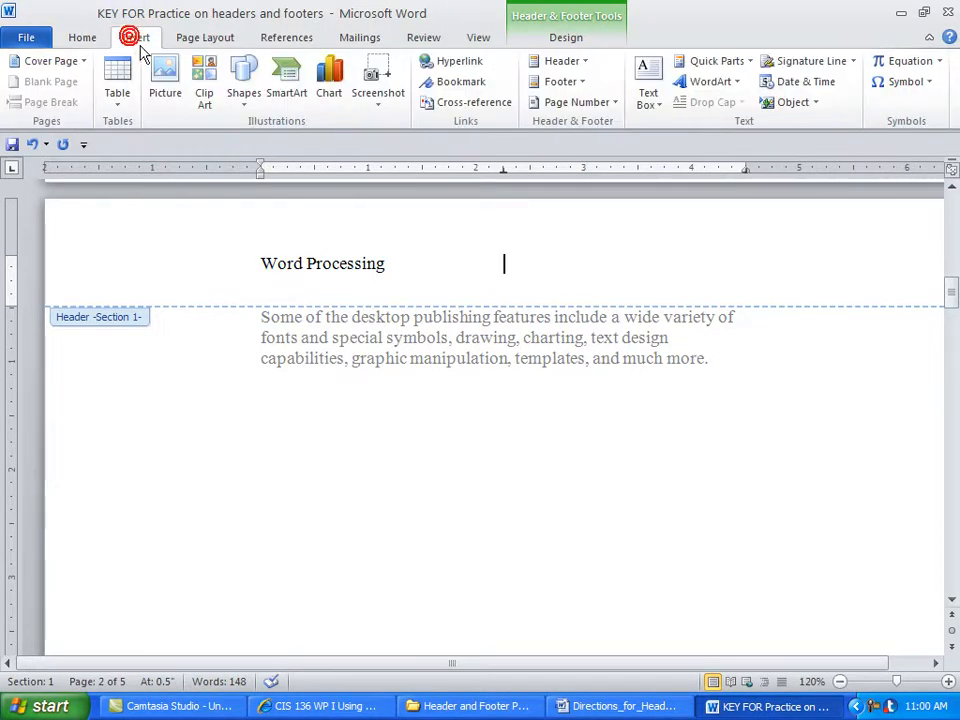
{"action": "left_click", "coordinate": [772, 84]}
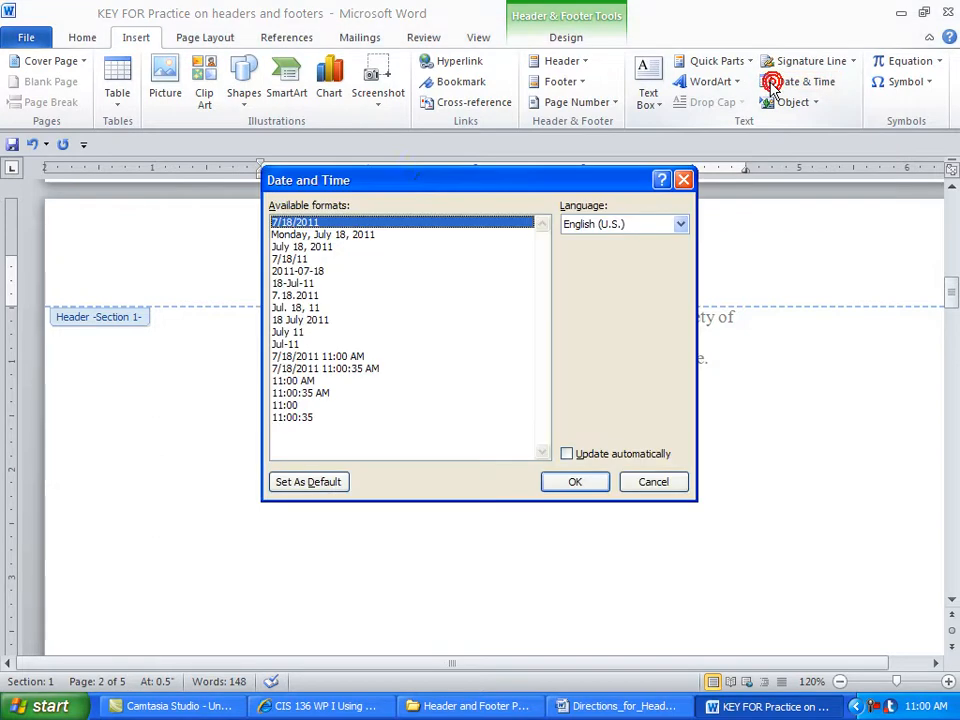
{"action": "left_click", "coordinate": [294, 260]}
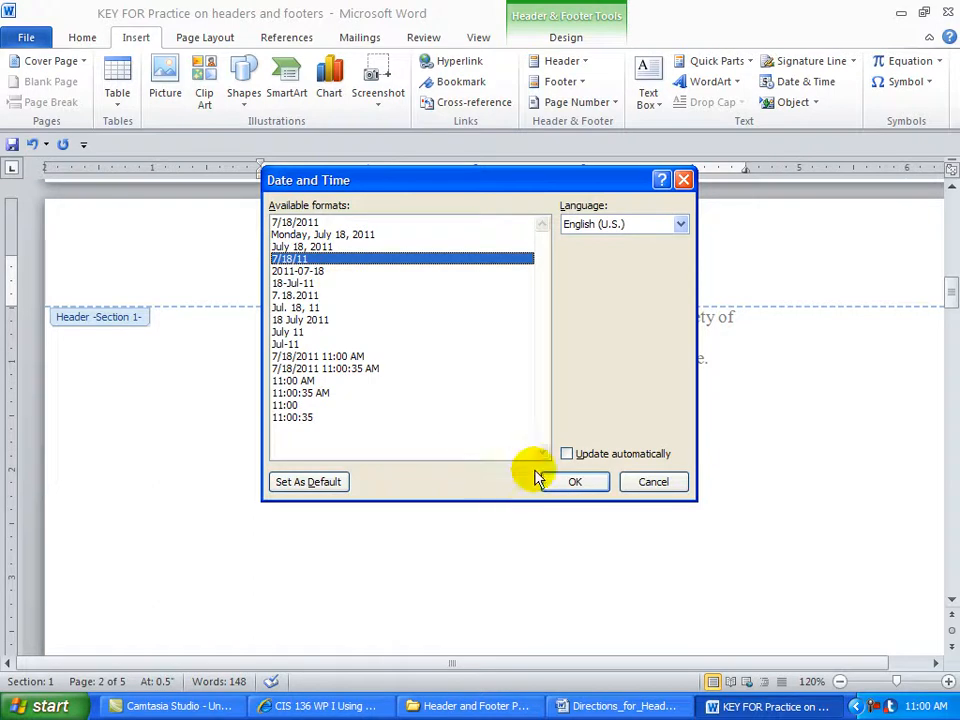
{"action": "left_click", "coordinate": [567, 484]}
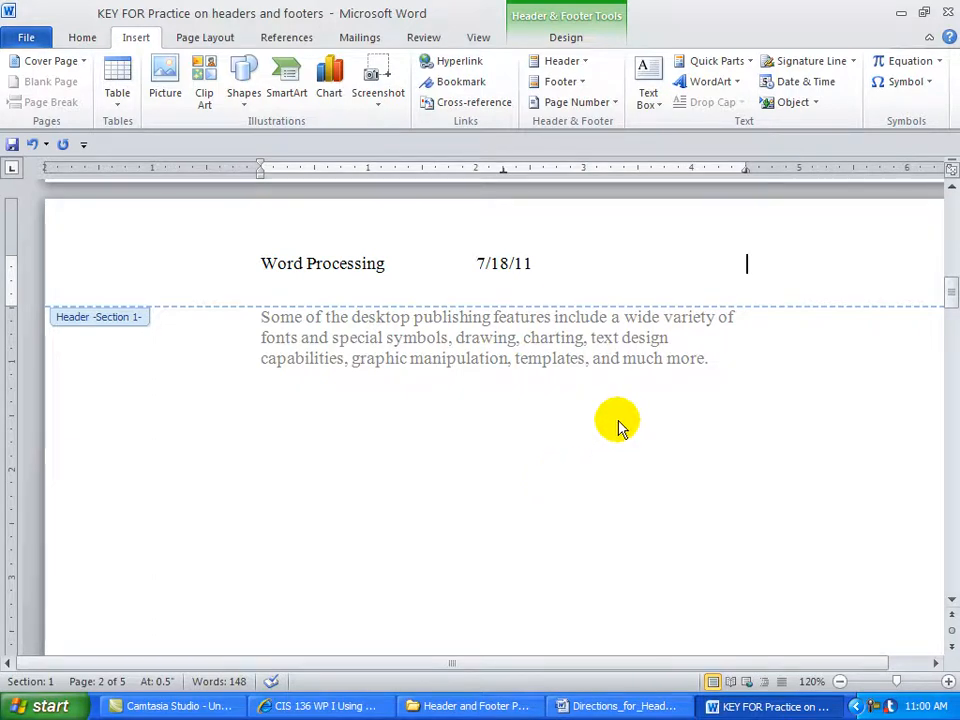
- Enter "Page " at the right tab stop of the page 2 header, followed by a Plain Number page number at the current position
{"action": "left_click", "coordinate": [586, 62]}
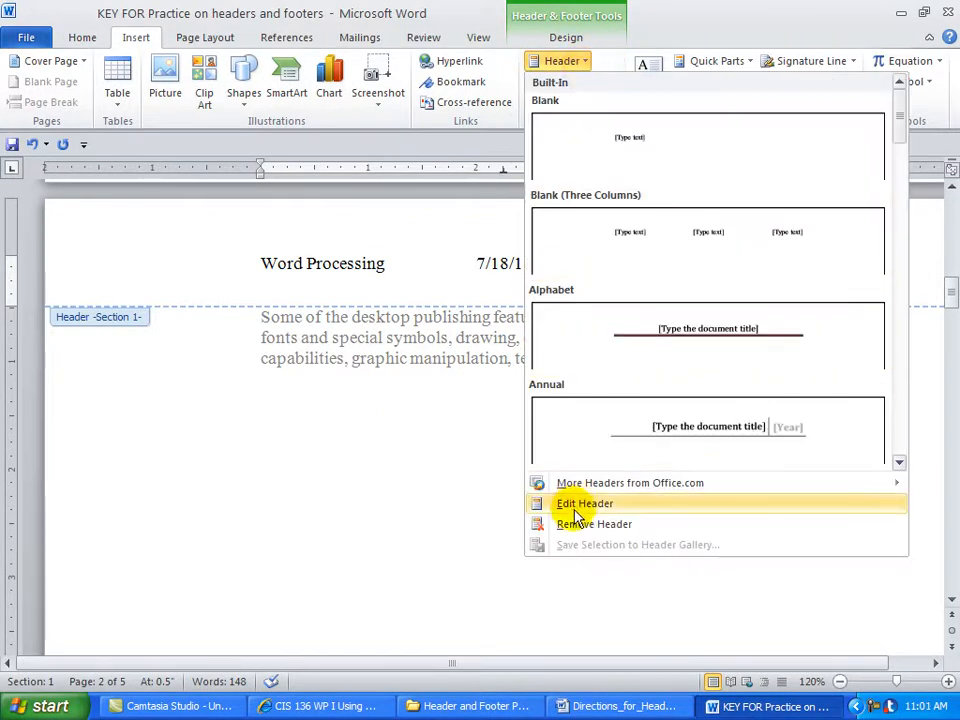
{"action": "left_click", "coordinate": [575, 508]}
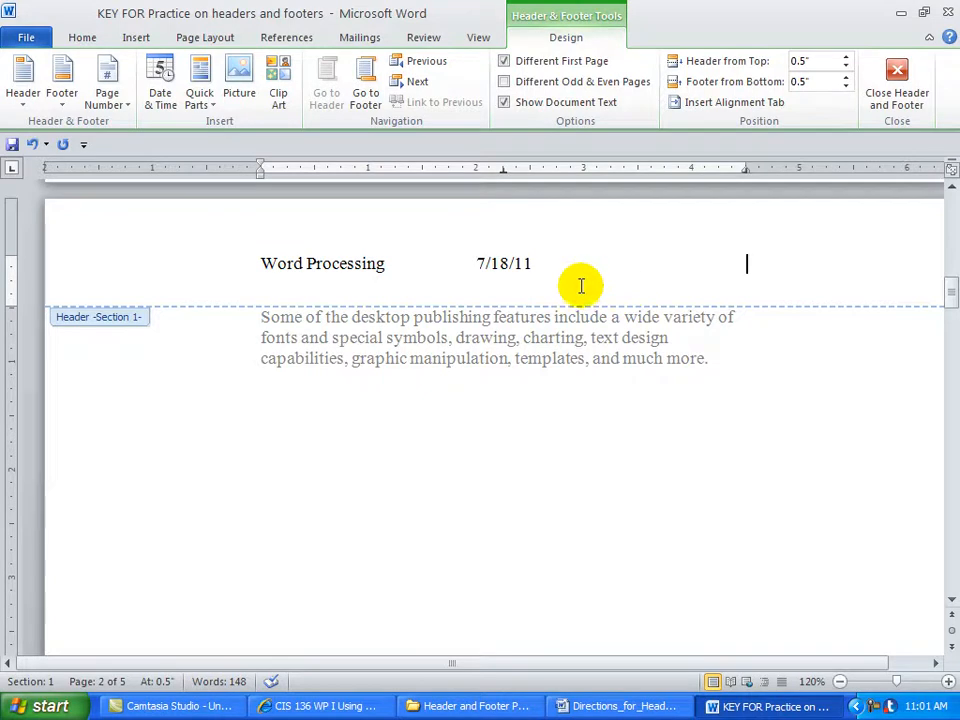
{"action": "type", "text": "Page"}
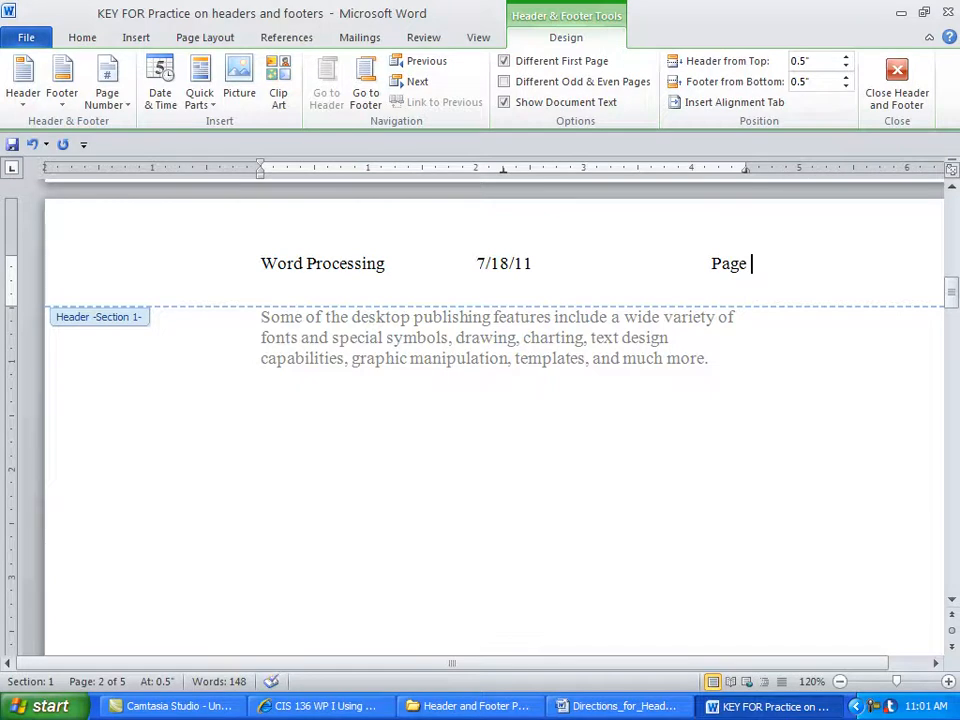
{"action": "left_click", "coordinate": [122, 104]}
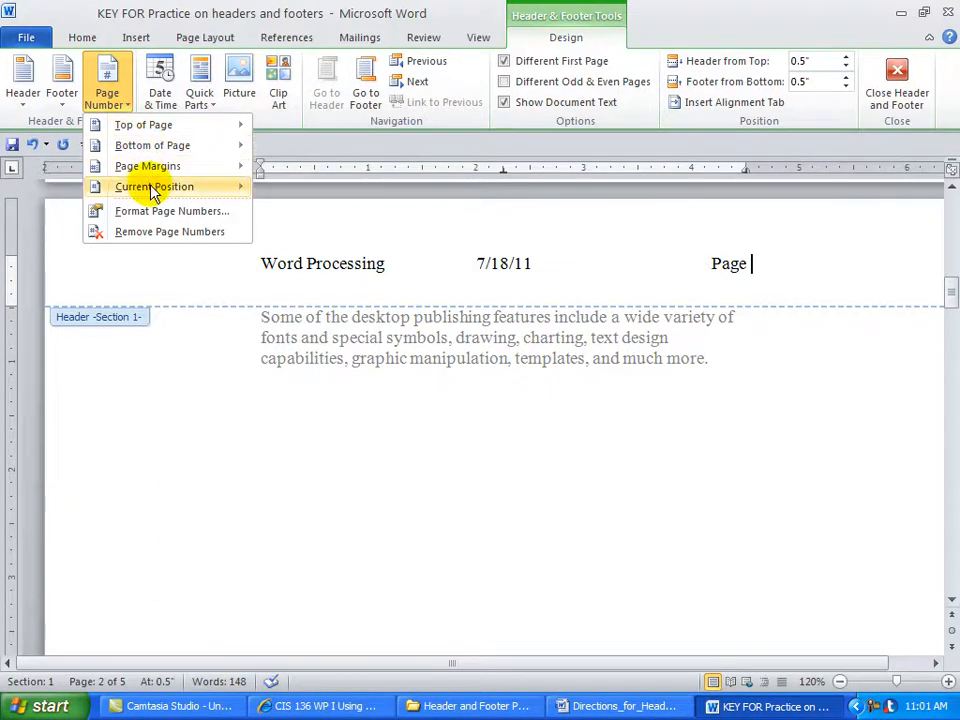
{"action": "mouse_move", "coordinate": [152, 193]}
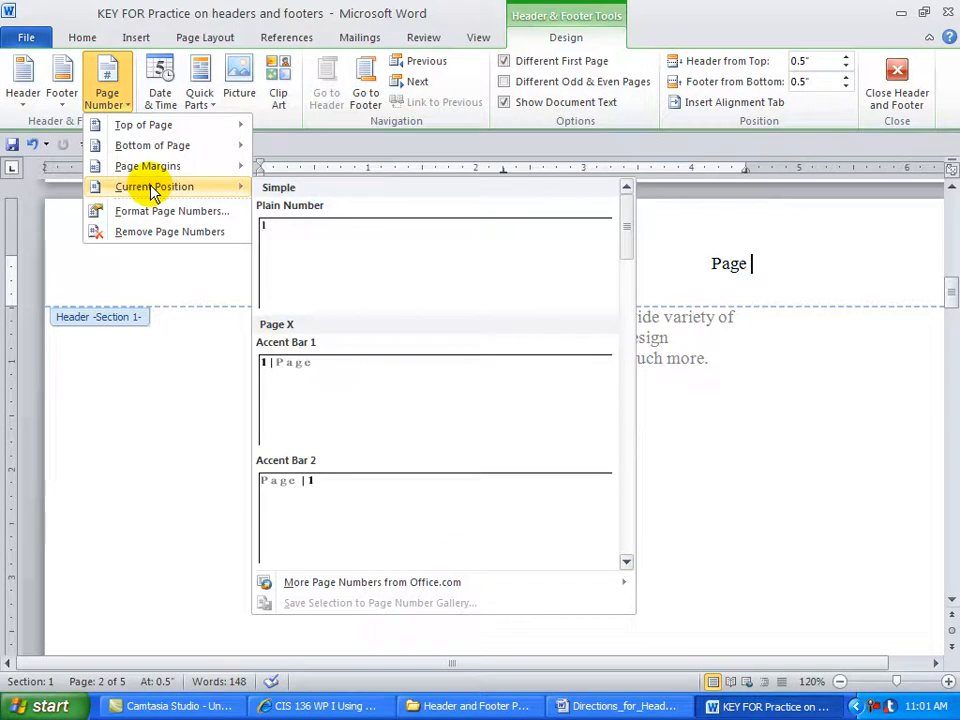
{"action": "left_click", "coordinate": [267, 229]}
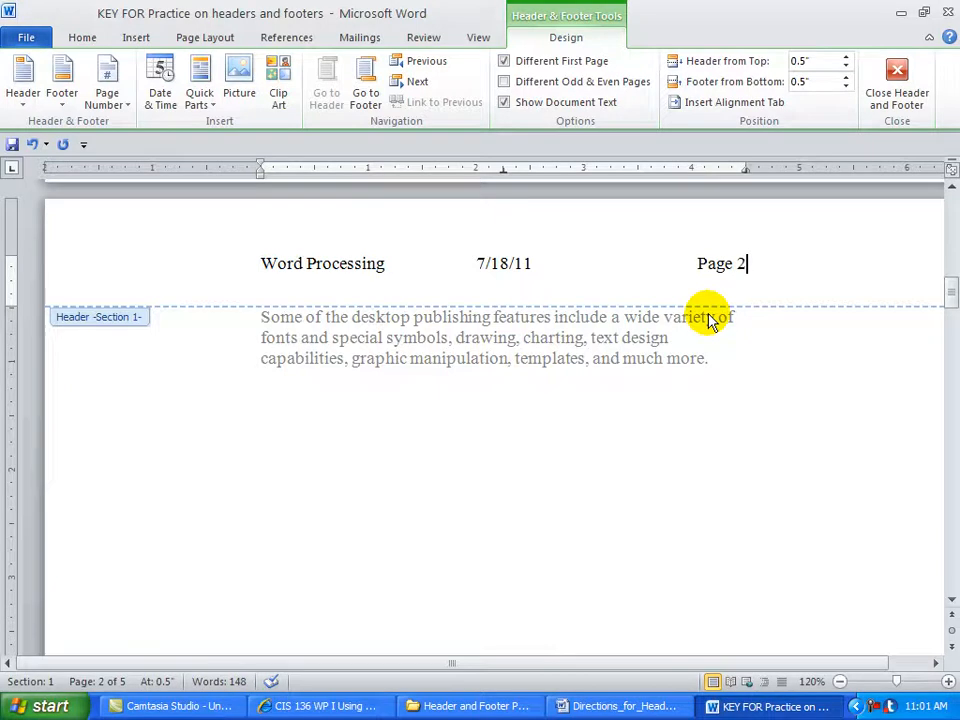
- Check the page number's field code in the page 2 header, then view the first page header and return to page 2
{"action": "key", "text": "alt+F9"}
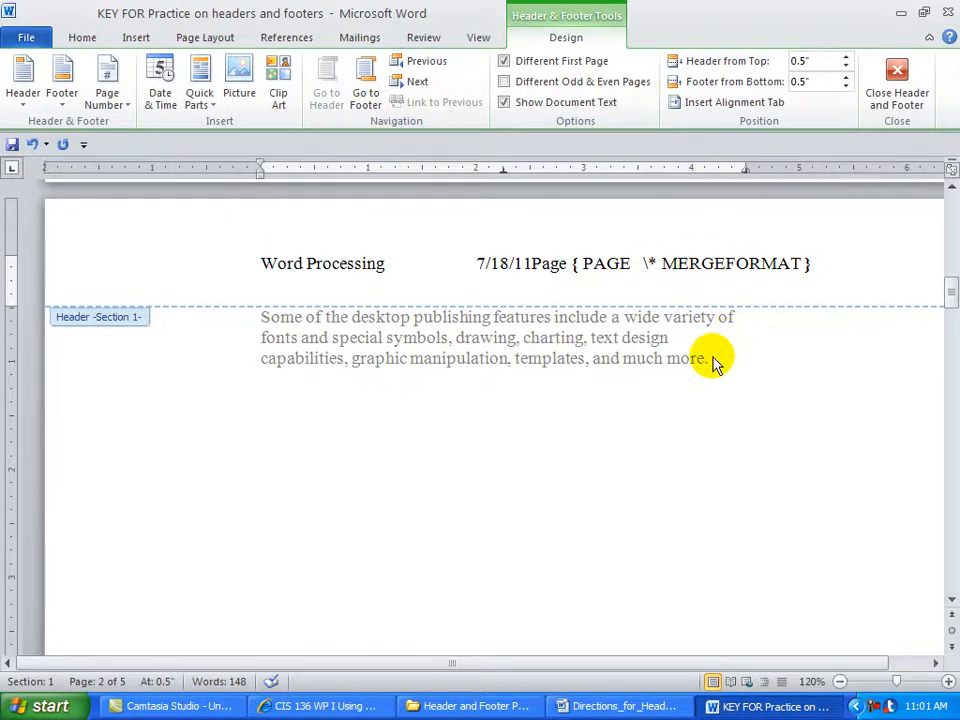
{"action": "key", "text": "alt+F9"}
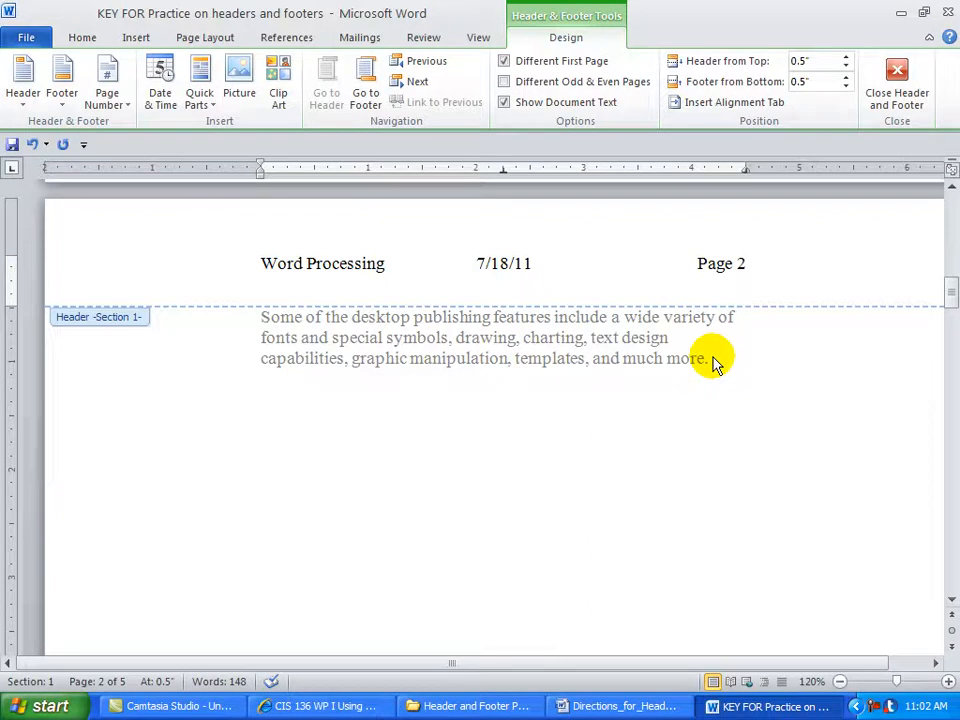
{"action": "left_click", "coordinate": [419, 64]}
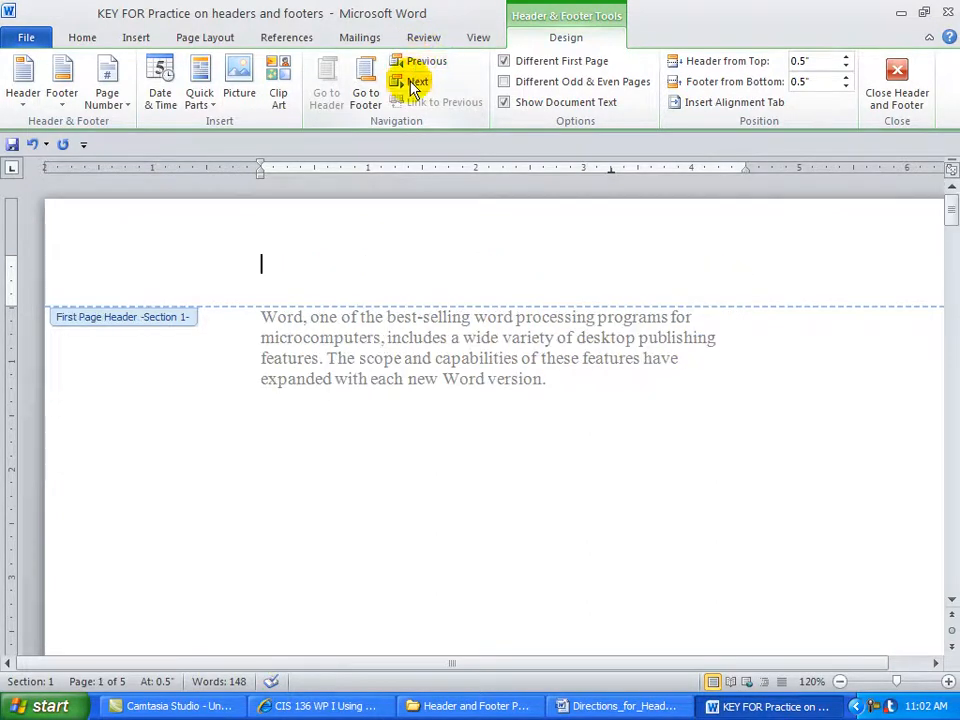
{"action": "left_click", "coordinate": [416, 84]}
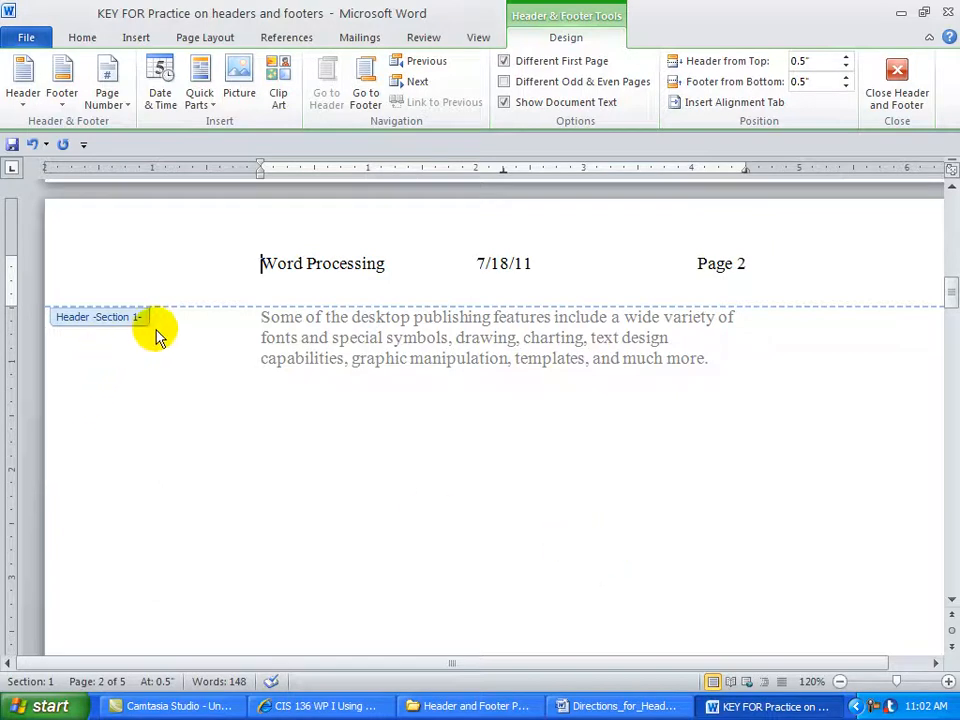
- Go to the Section 2 header, unlink it from the previous section, and clear all of its tab stops
{"action": "left_click", "coordinate": [411, 81]}
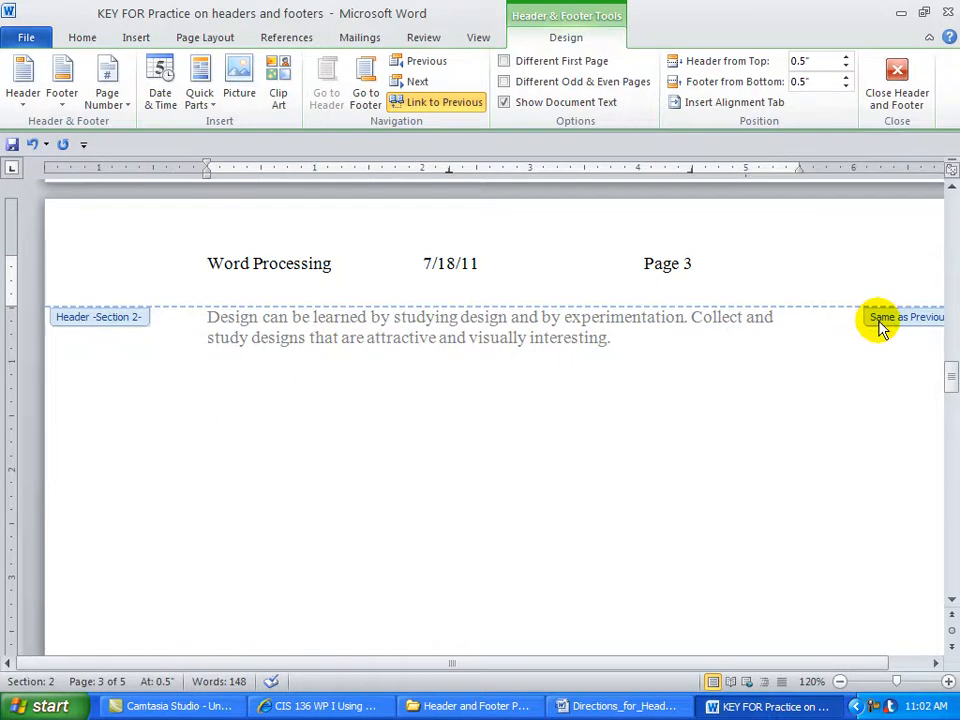
{"action": "left_click", "coordinate": [424, 104]}
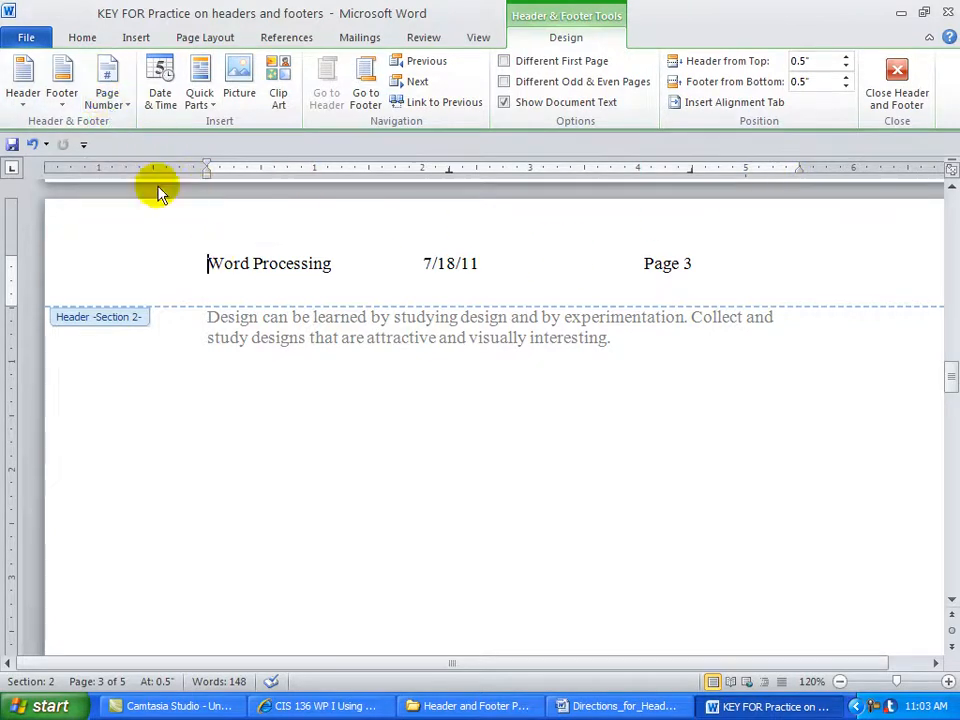
{"action": "left_click", "coordinate": [79, 40]}
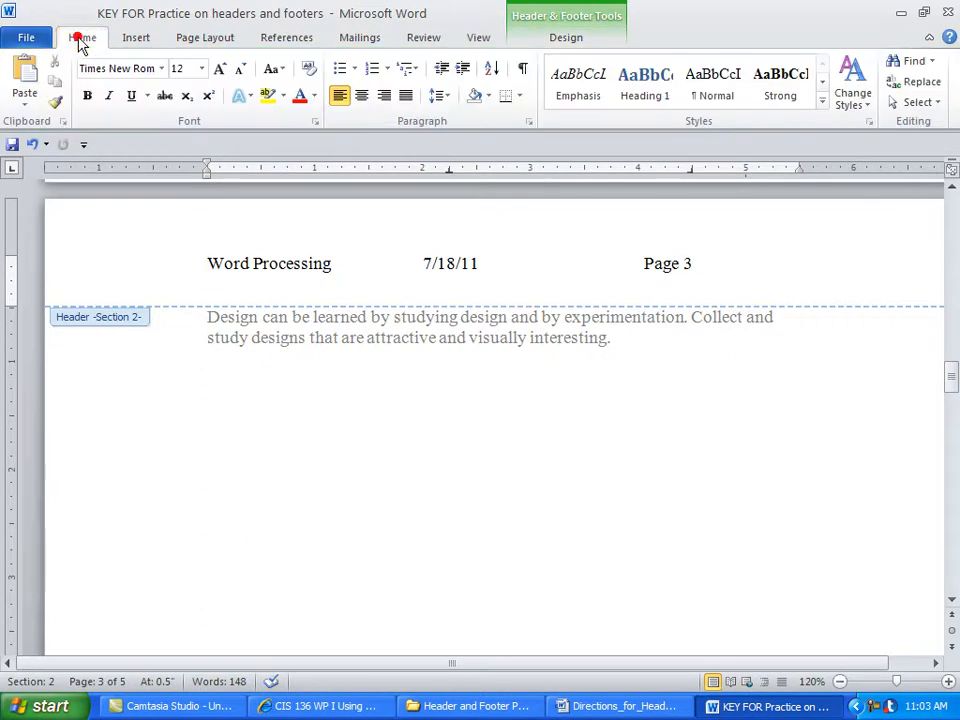
{"action": "left_click", "coordinate": [531, 122]}
{"action": "left_click", "coordinate": [337, 570]}
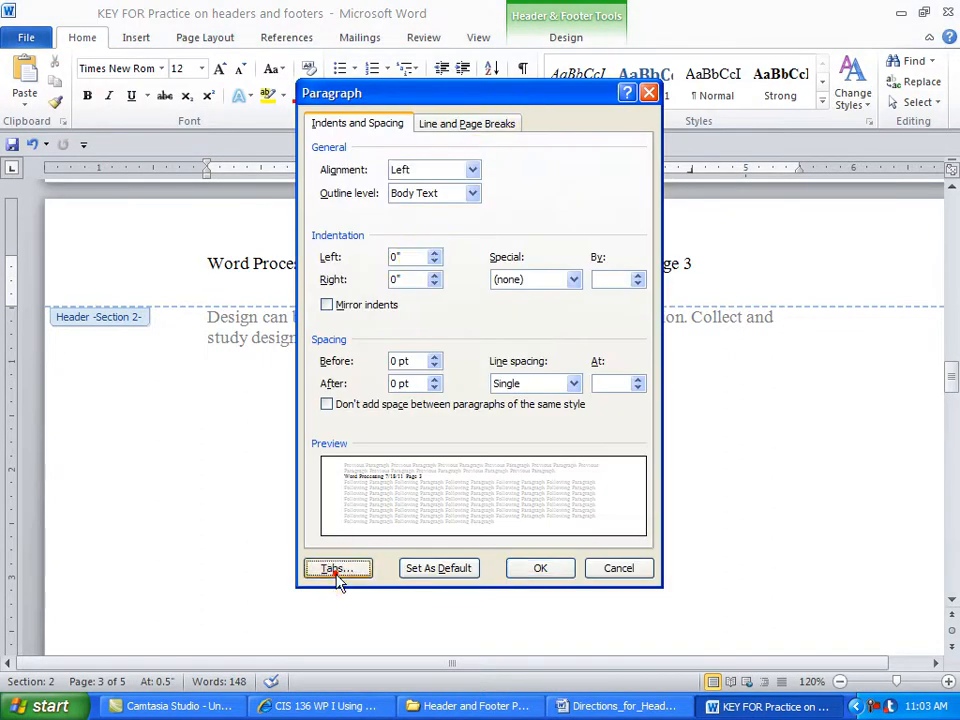
{"action": "left_click", "coordinate": [557, 565]}
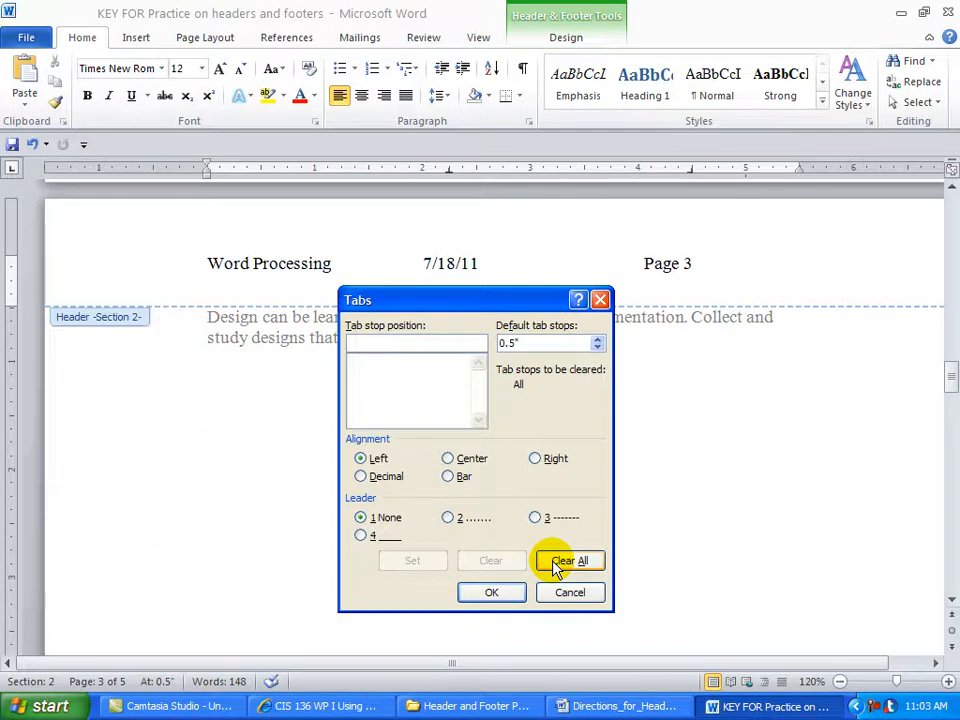
- Set a center tab stop at 2.75 inches and a right tab stop at 5.5 inches in the Section 2 header
{"action": "type", "text": "2.75"}
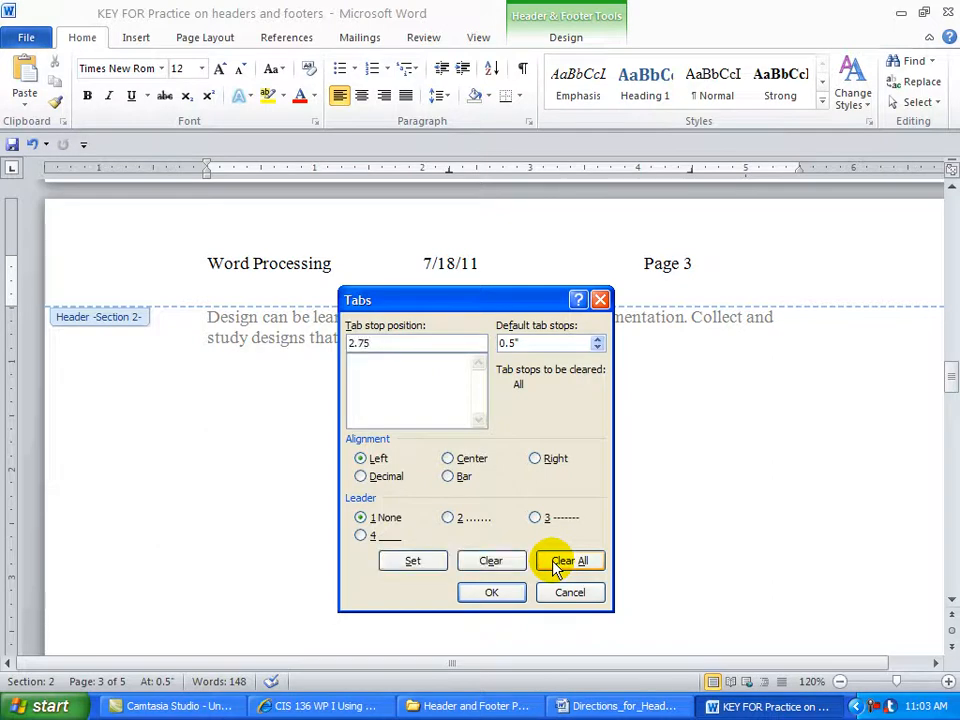
{"action": "left_click", "coordinate": [447, 459]}
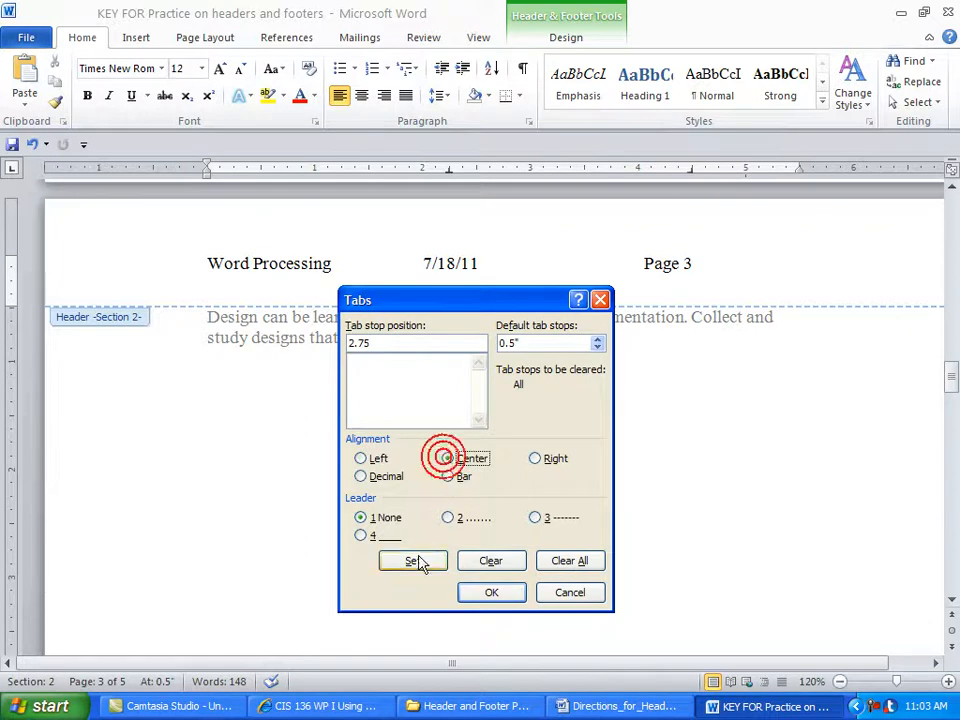
{"action": "left_click", "coordinate": [415, 563]}
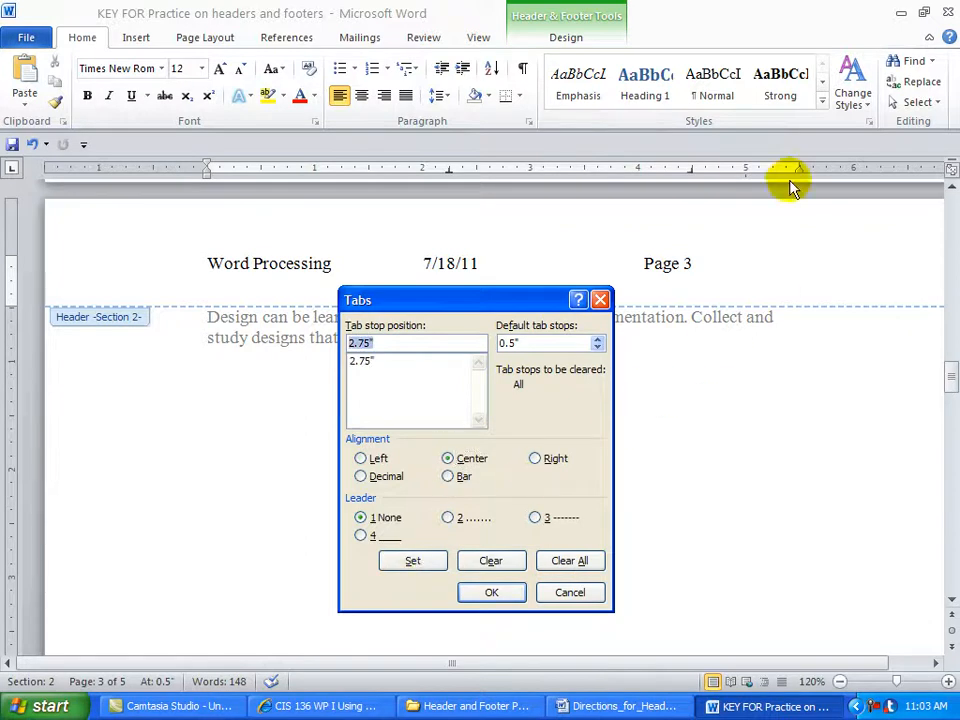
{"action": "type", "text": "5.5"}
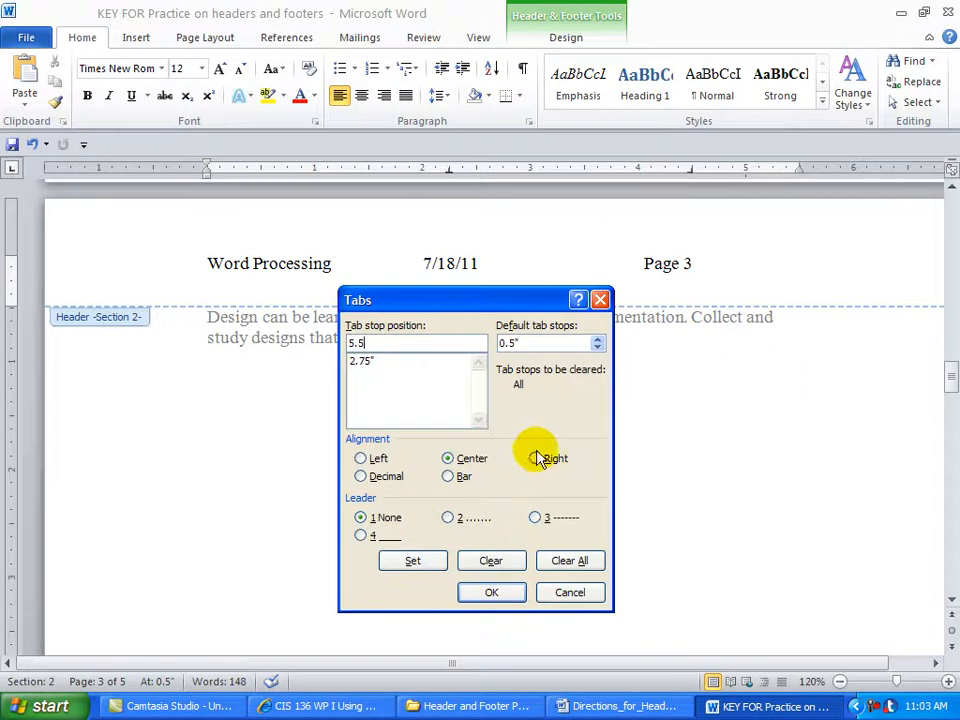
{"action": "left_click", "coordinate": [536, 459]}
{"action": "left_click", "coordinate": [413, 561]}
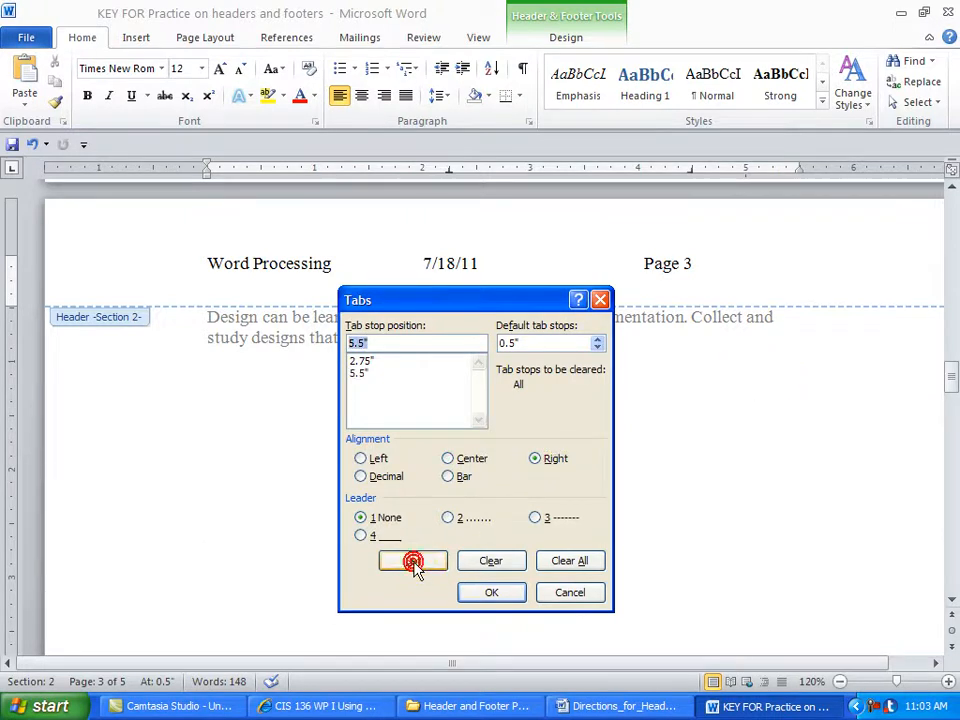
{"action": "left_click", "coordinate": [490, 593]}
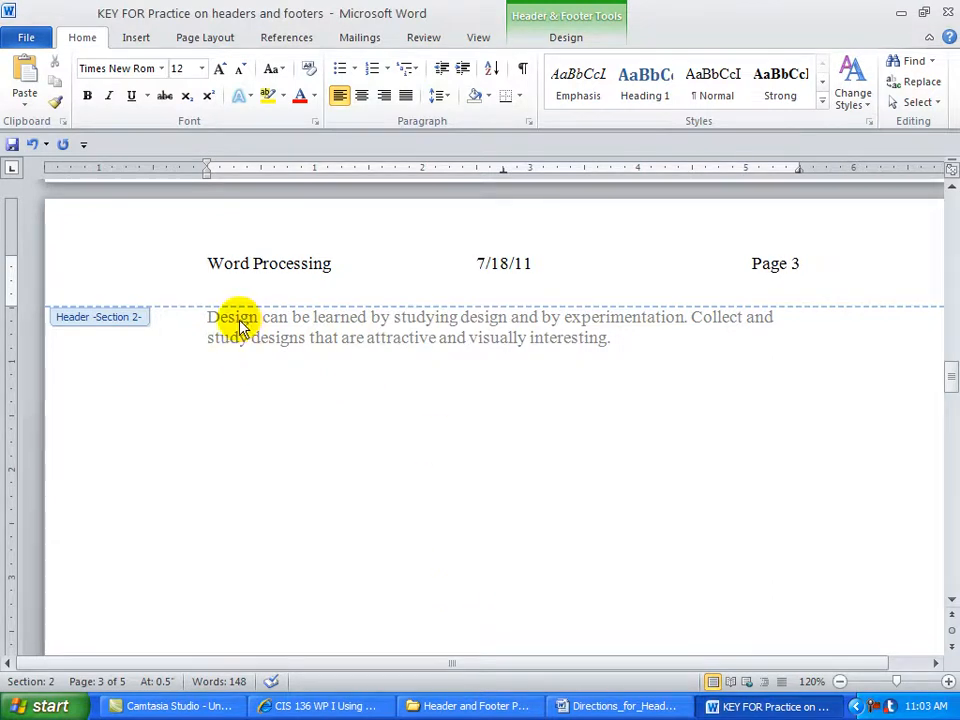
- Replace "Word Processing" with "Design Features" in the Section 2 header
{"action": "left_click_drag", "start_coordinate": [209, 262], "coordinate": [297, 268]}
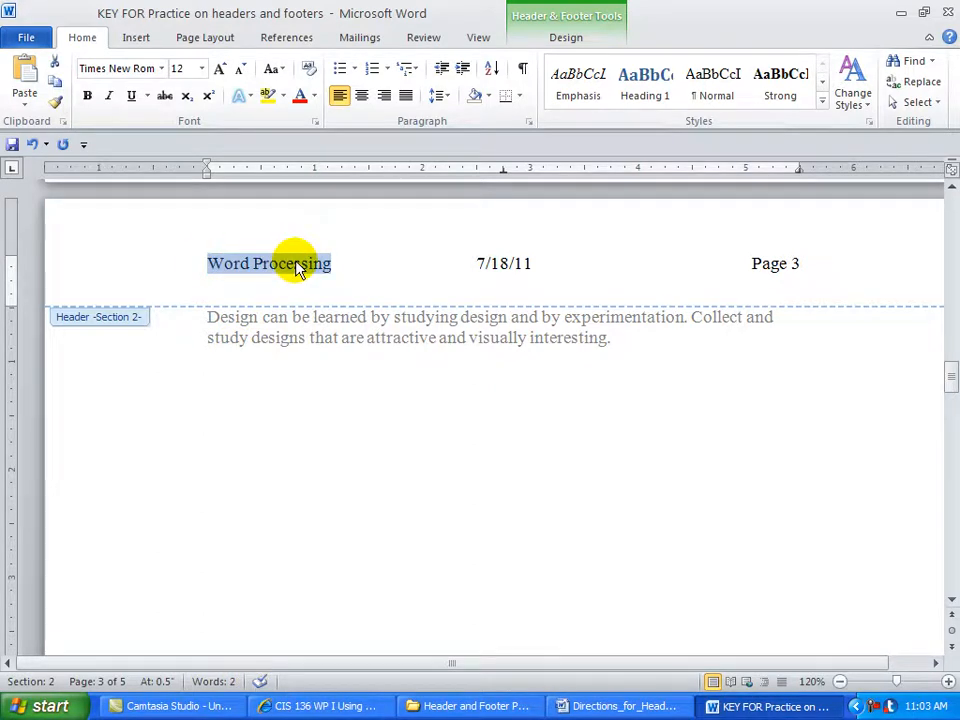
{"action": "type", "text": "Design"}
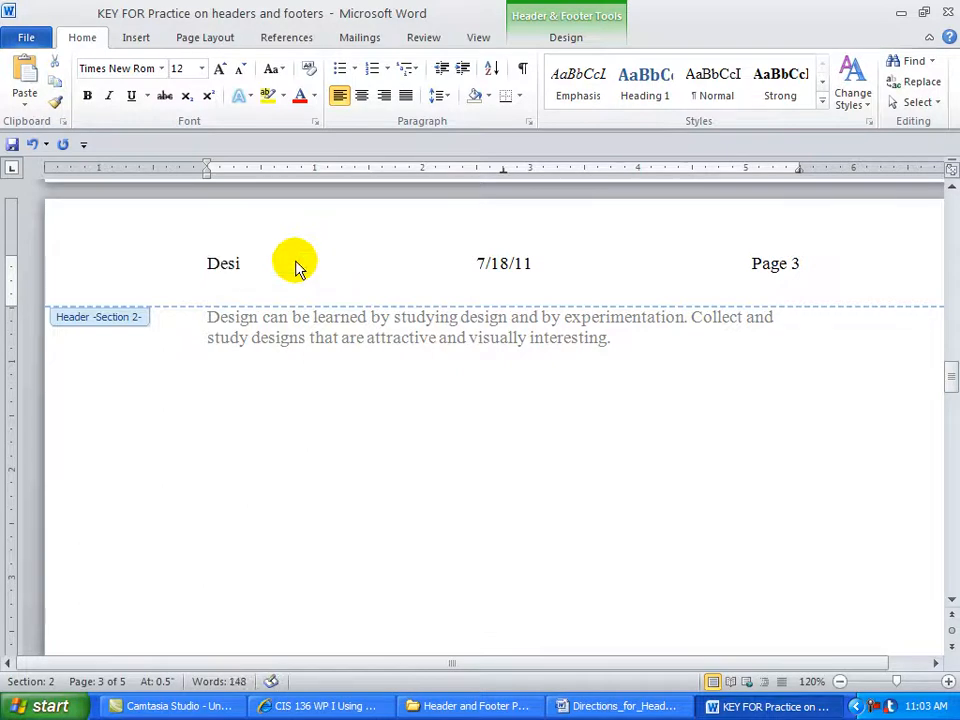
{"action": "type", "text": " Featu"}
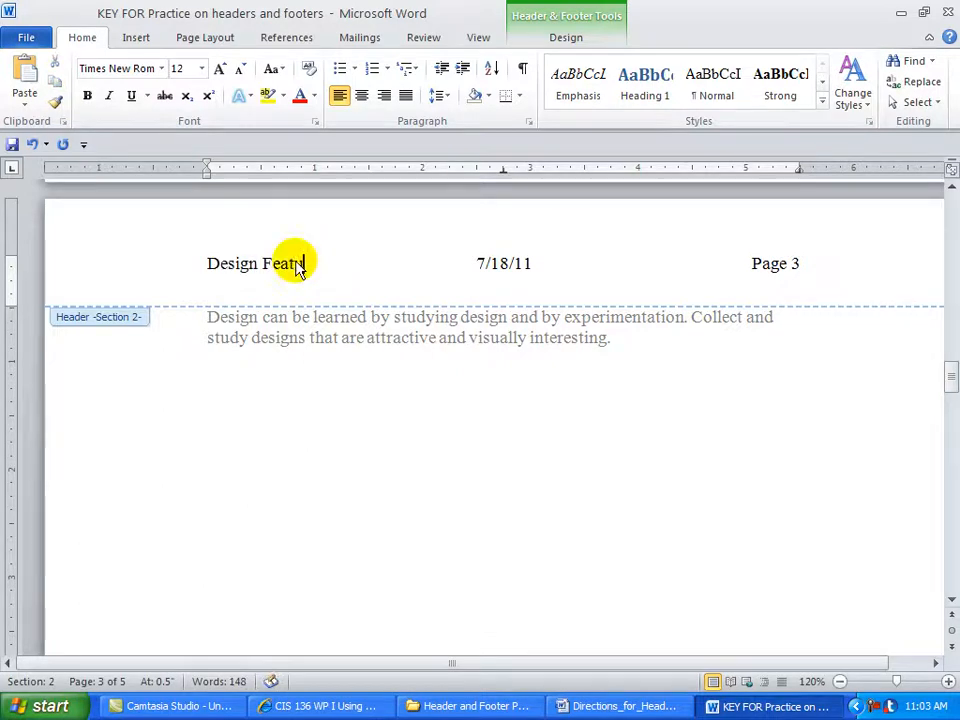
{"action": "type", "text": "res"}
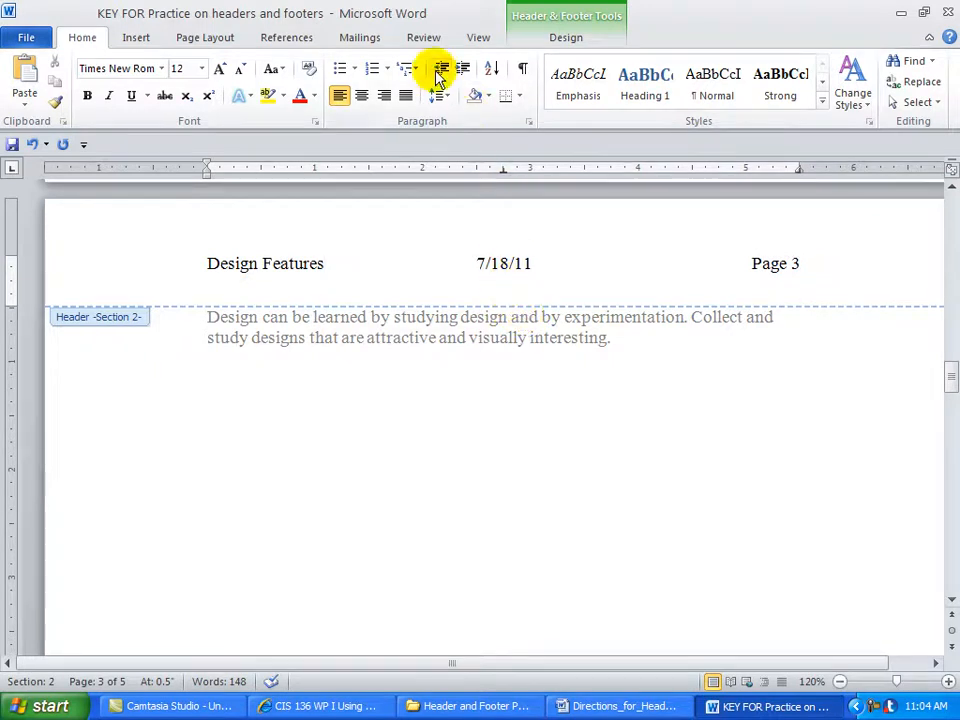
- Go to the Section 3 header on page 5 and unlink it from the previous section
{"action": "left_click", "coordinate": [566, 40]}
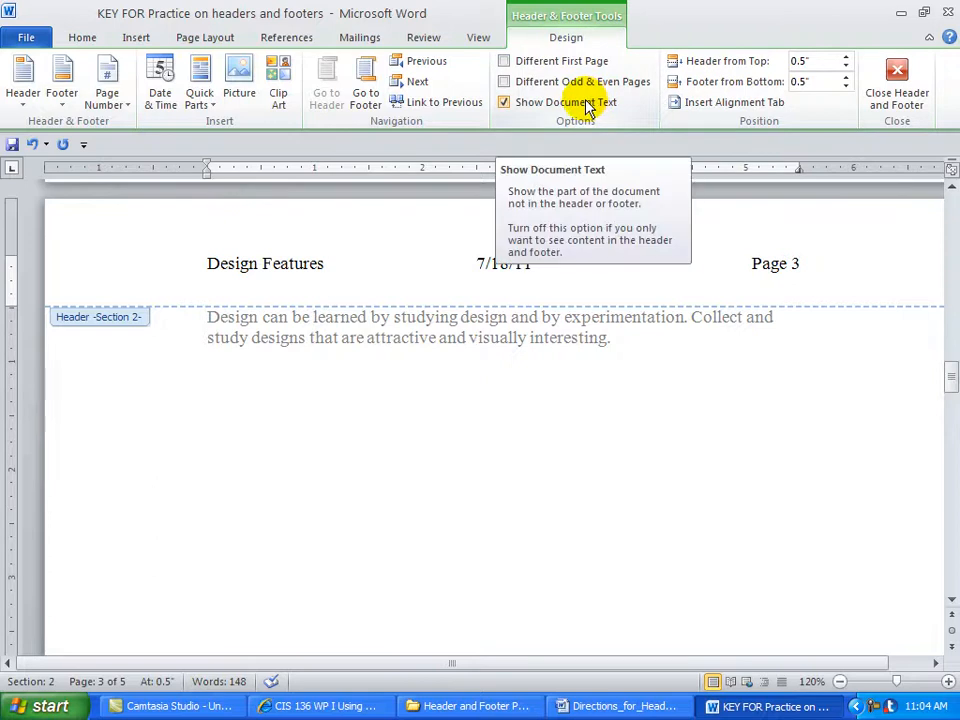
{"action": "left_click", "coordinate": [416, 84]}
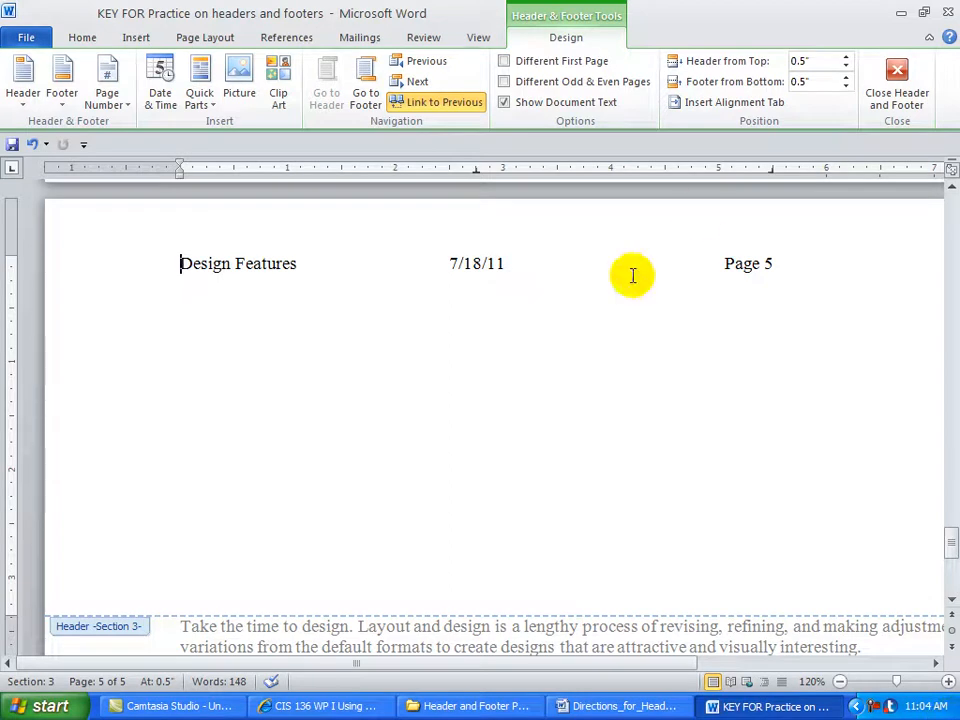
{"action": "left_click", "coordinate": [839, 681]}
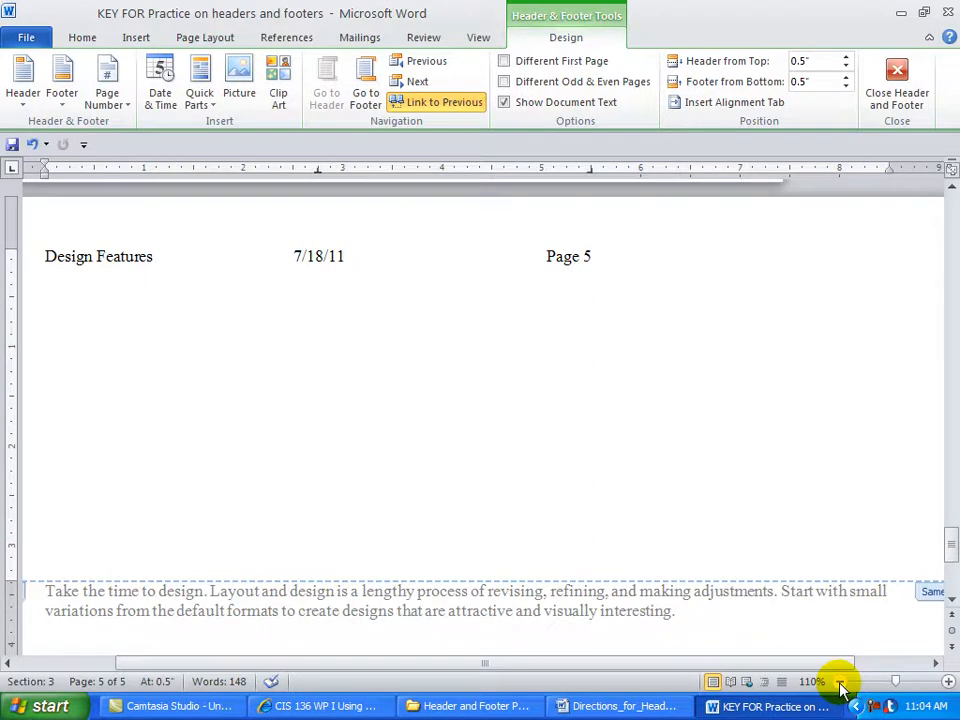
{"action": "left_click", "coordinate": [839, 681]}
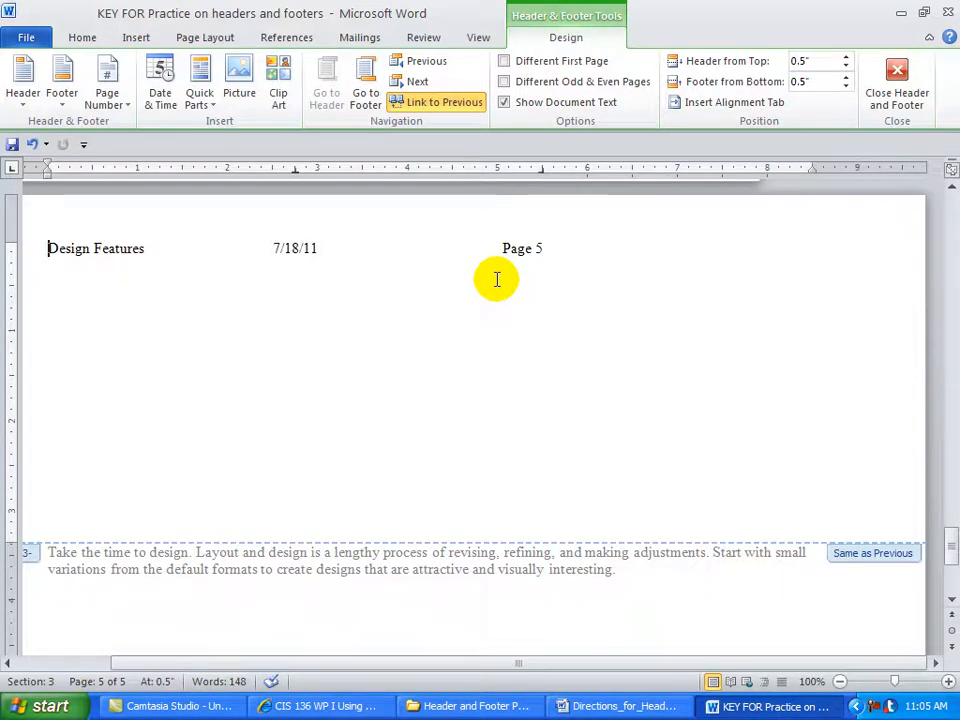
{"action": "left_click", "coordinate": [430, 104]}
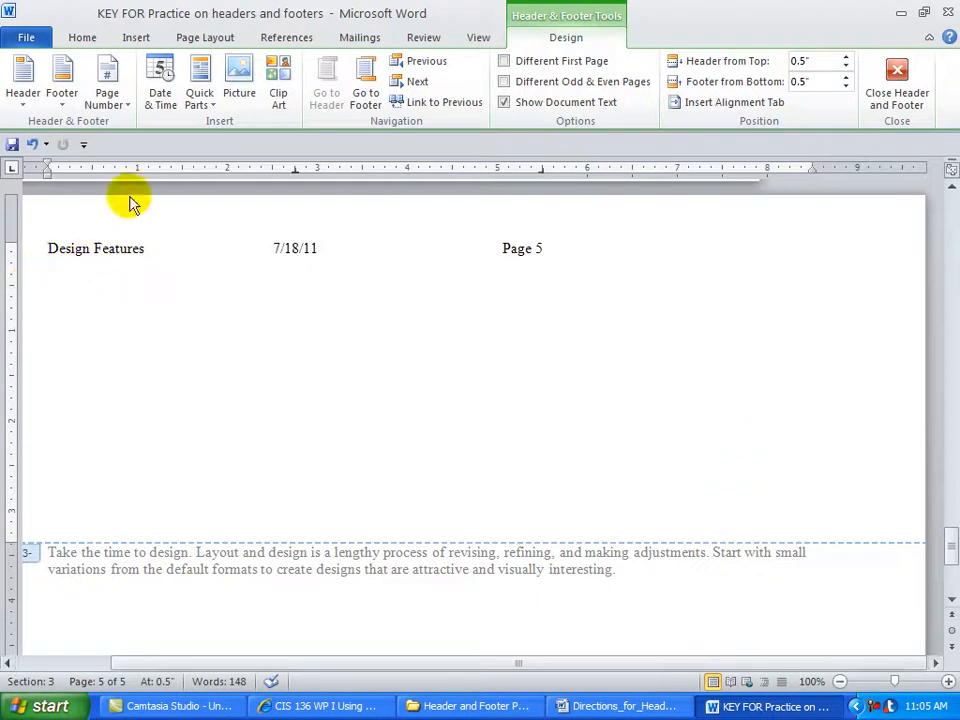
{"action": "left_click", "coordinate": [80, 38]}
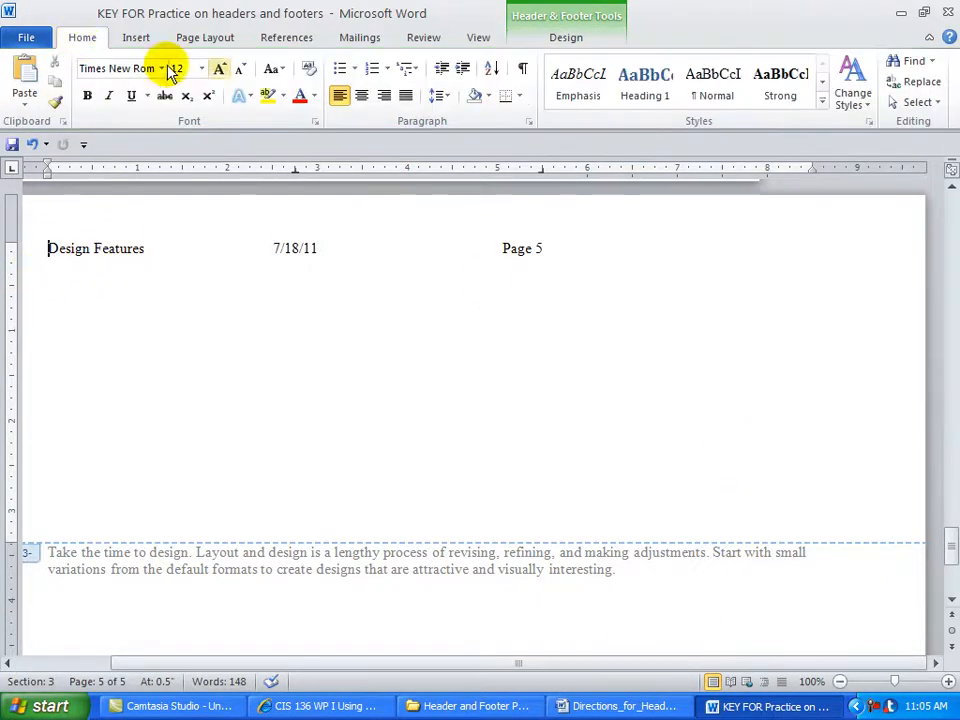
- Replace all tab stops in the Section 3 header with a center stop at 4.25 inches and a right stop at 8.5 inches
{"action": "left_click", "coordinate": [529, 121]}
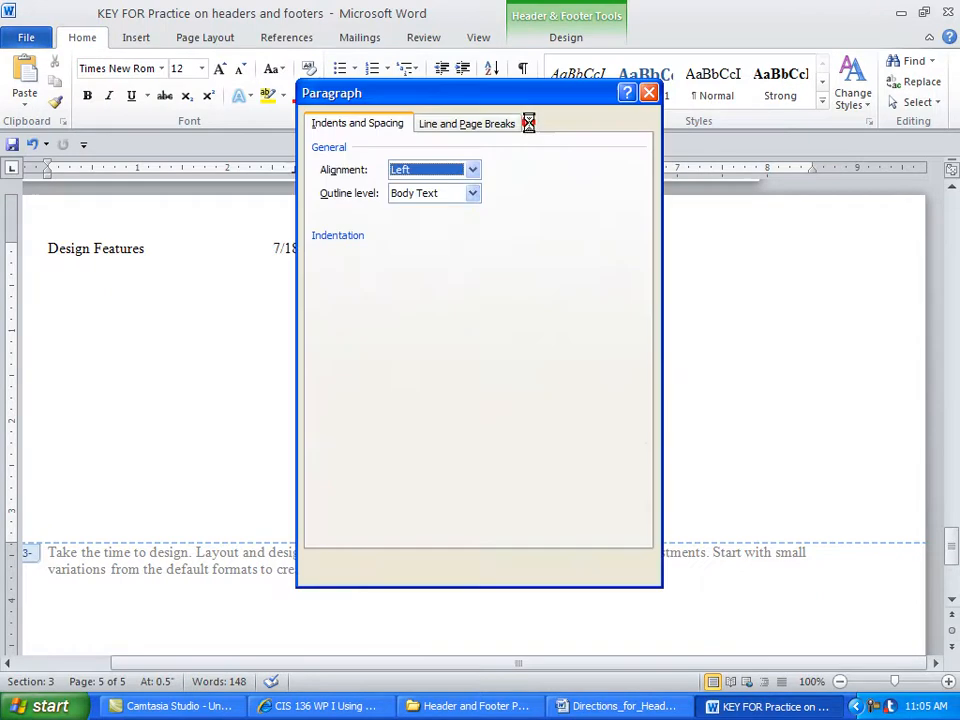
{"action": "left_click", "coordinate": [343, 569]}
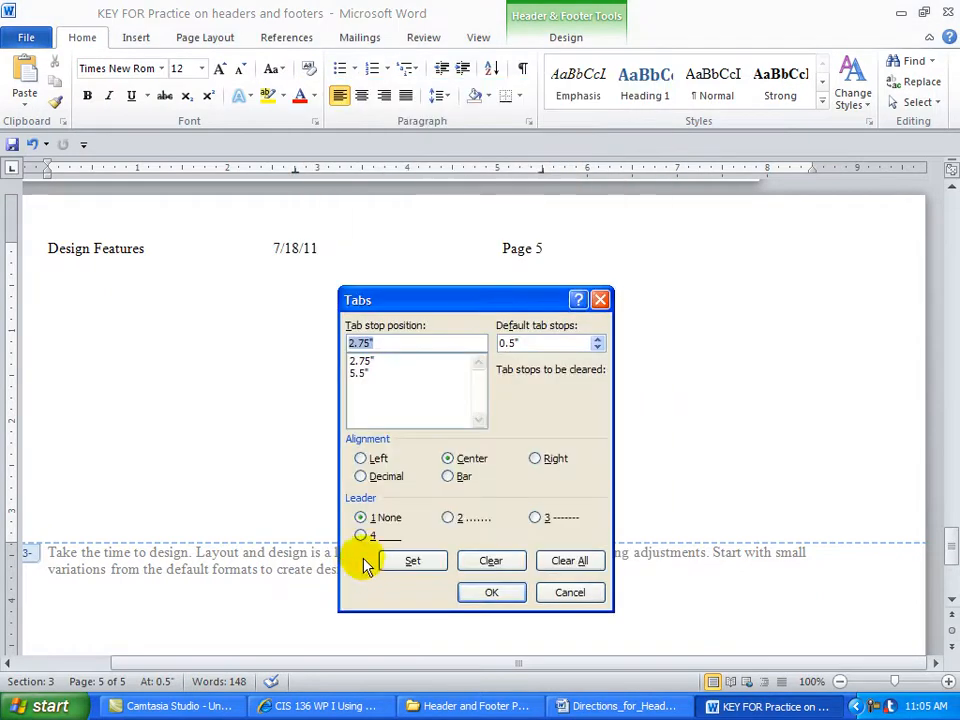
{"action": "left_click", "coordinate": [562, 566]}
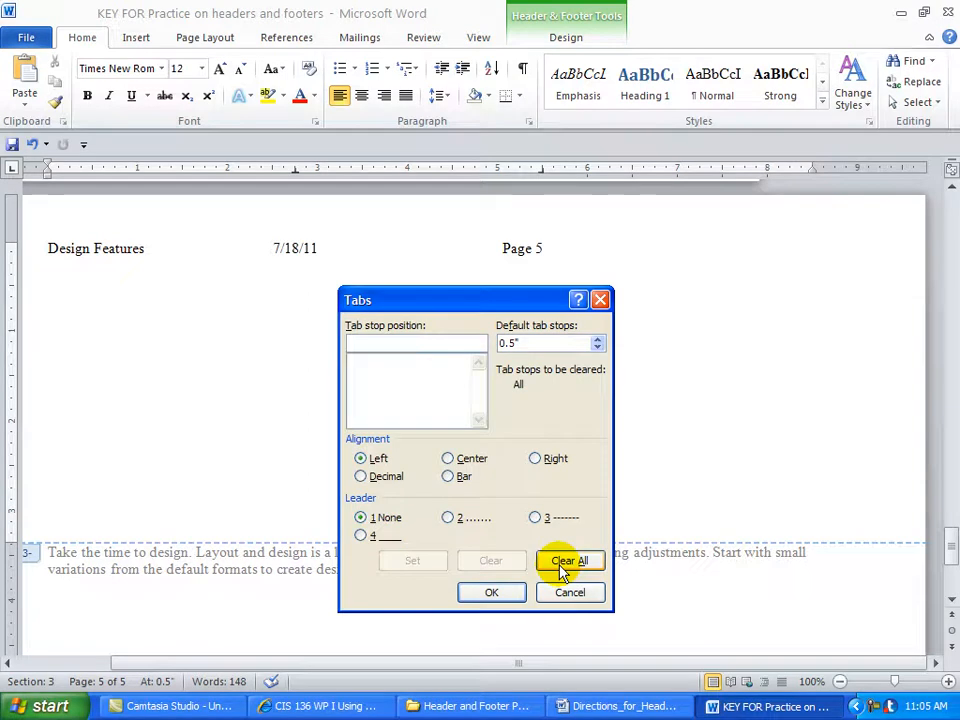
{"action": "type", "text": "4.25"}
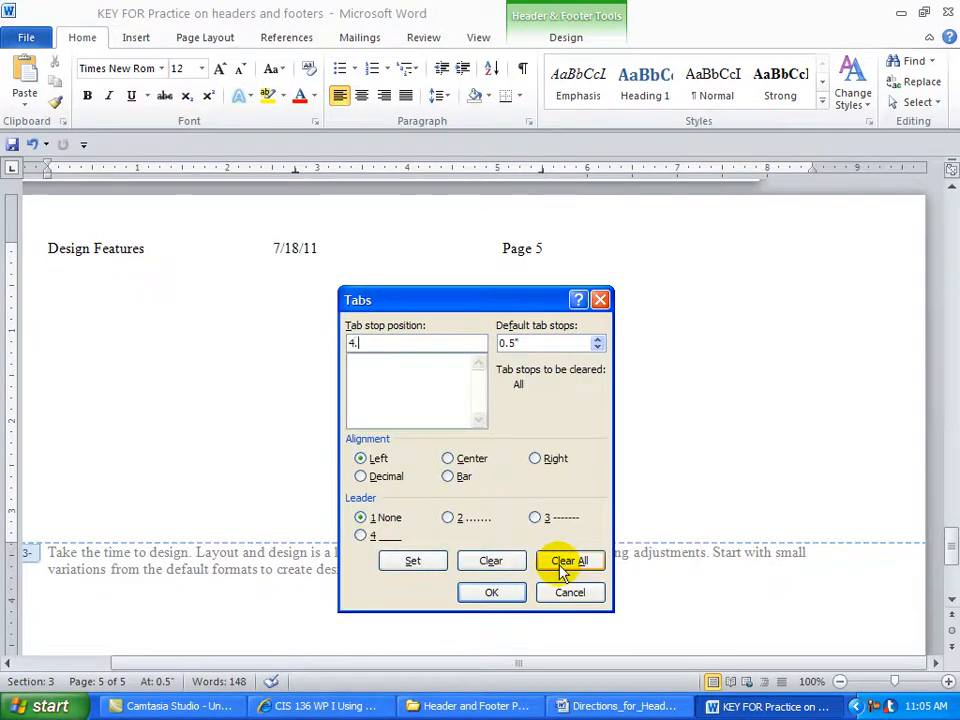
{"action": "left_click", "coordinate": [447, 458]}
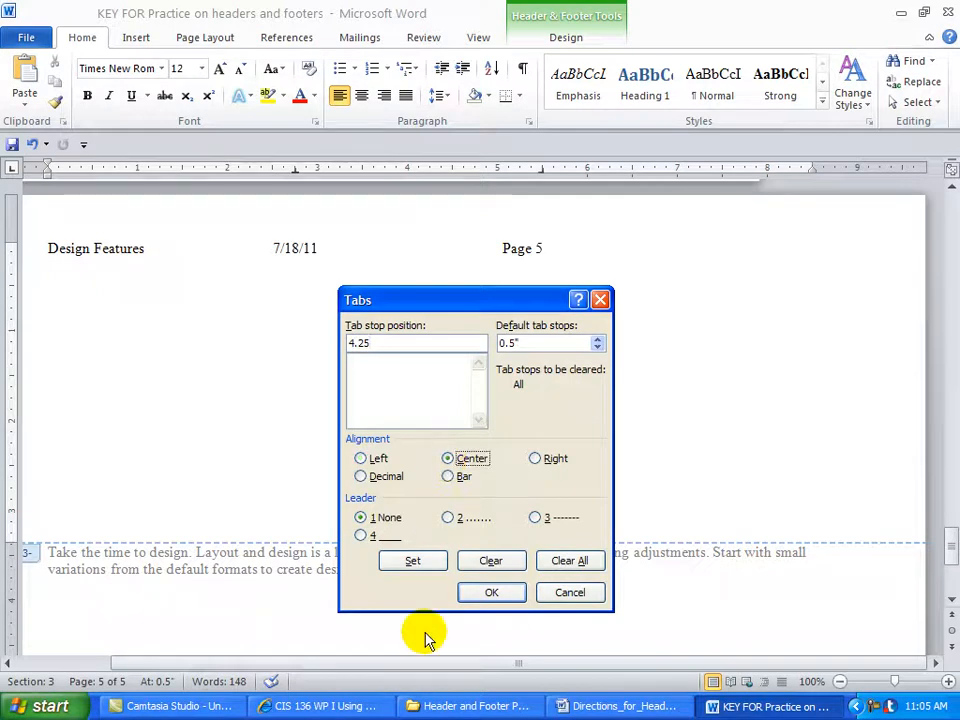
{"action": "left_click", "coordinate": [416, 563]}
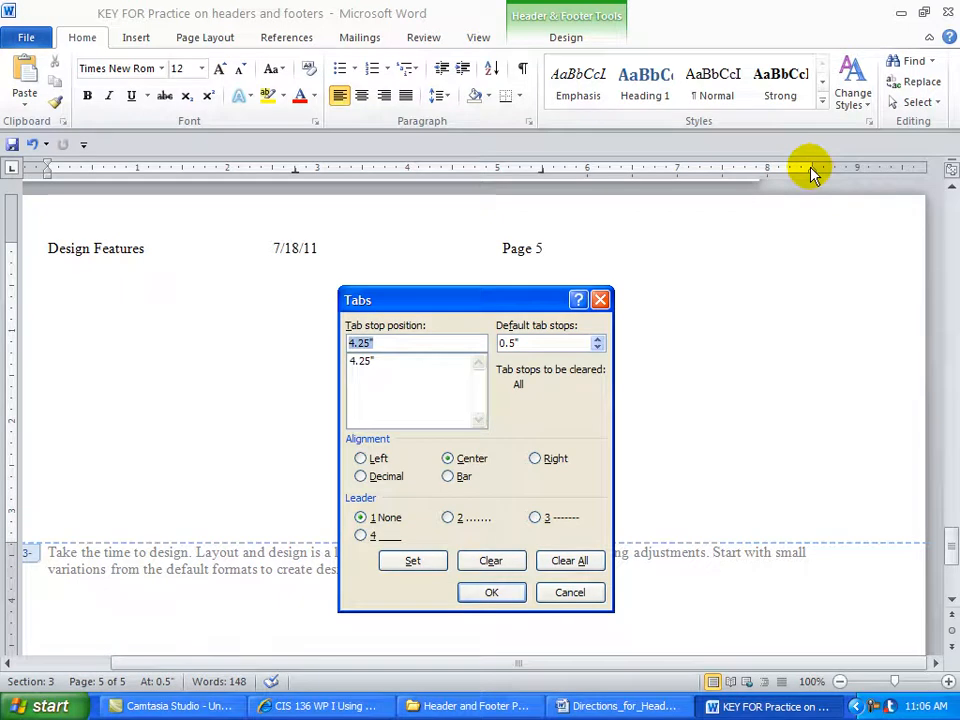
{"action": "type", "text": "8.5"}
{"action": "left_click", "coordinate": [535, 459]}
{"action": "left_click", "coordinate": [415, 561]}
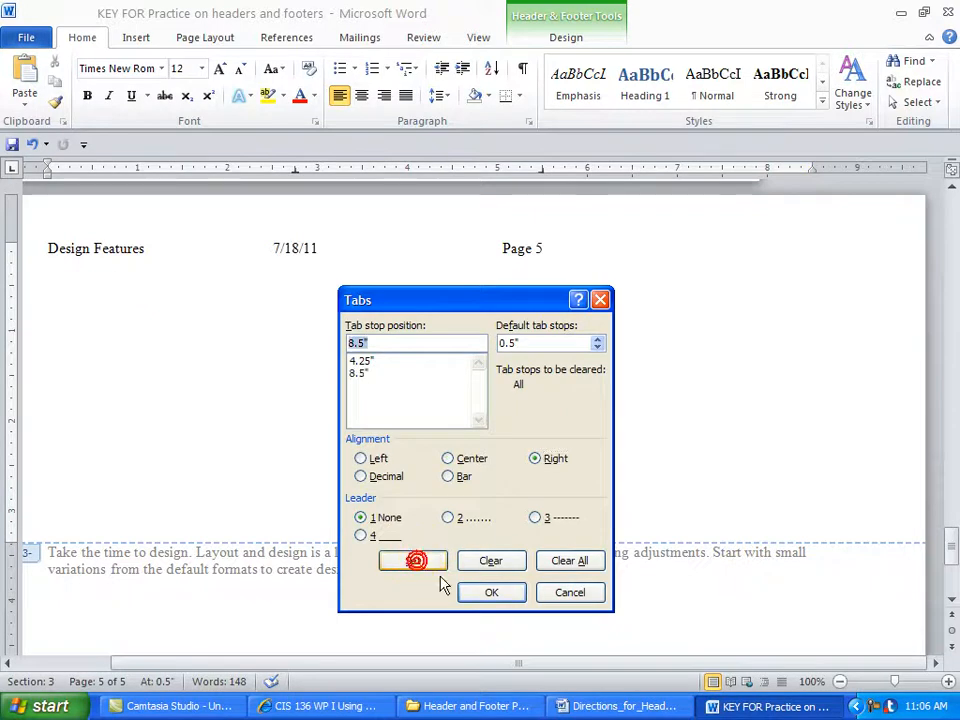
{"action": "left_click", "coordinate": [478, 595]}
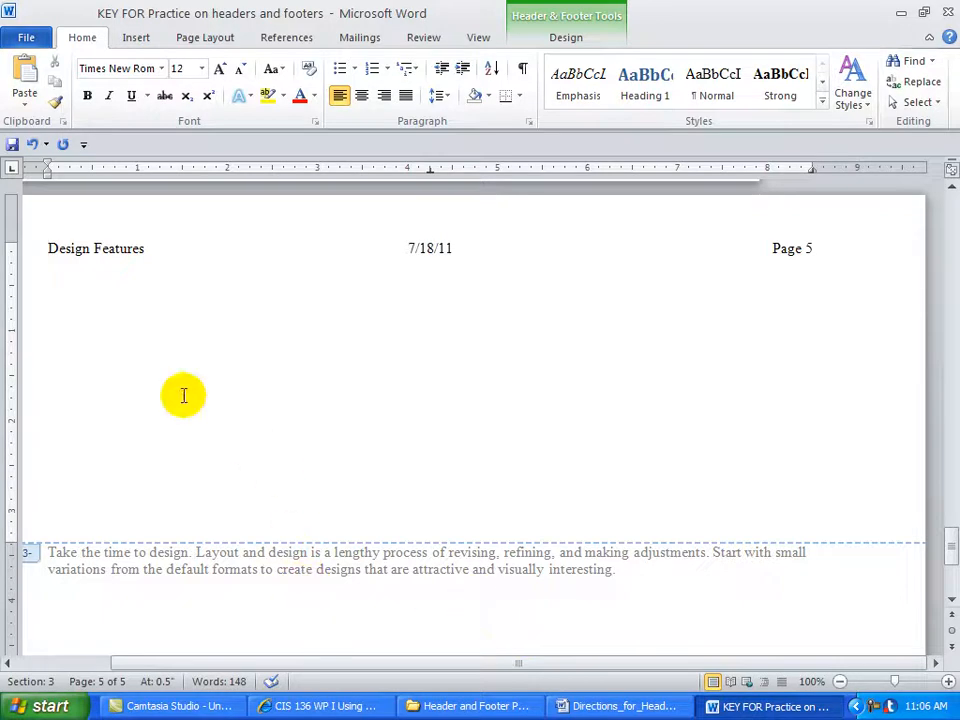
- Replace "Design Features" with "Layout and Adjustments" in the Section 3 header
{"action": "left_click_drag", "start_coordinate": [47, 248], "coordinate": [120, 246]}
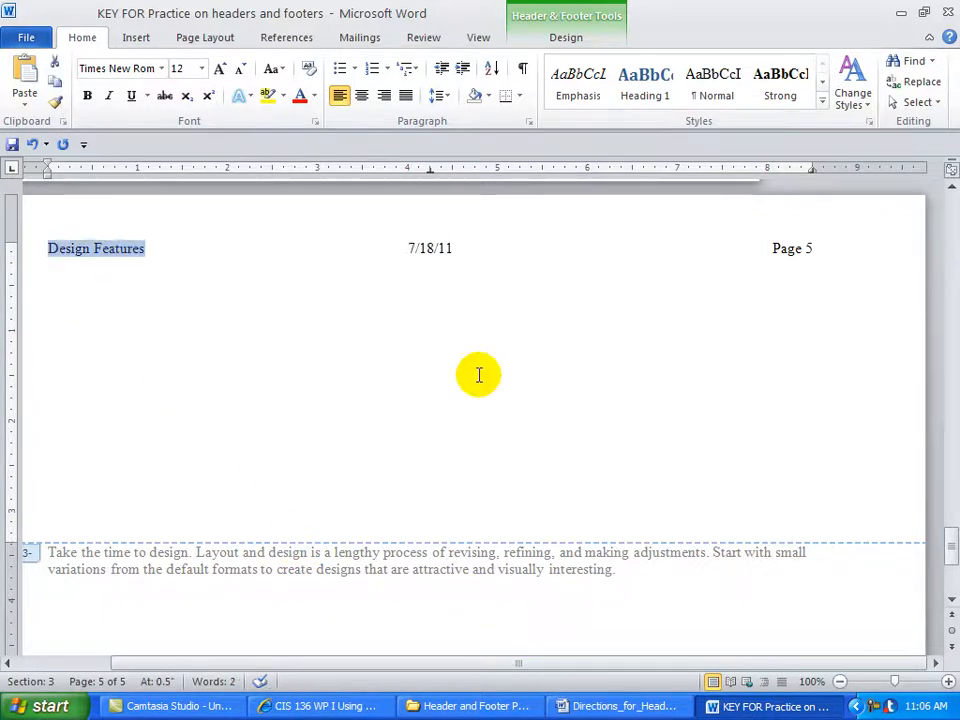
{"action": "type", "text": "Lay"}
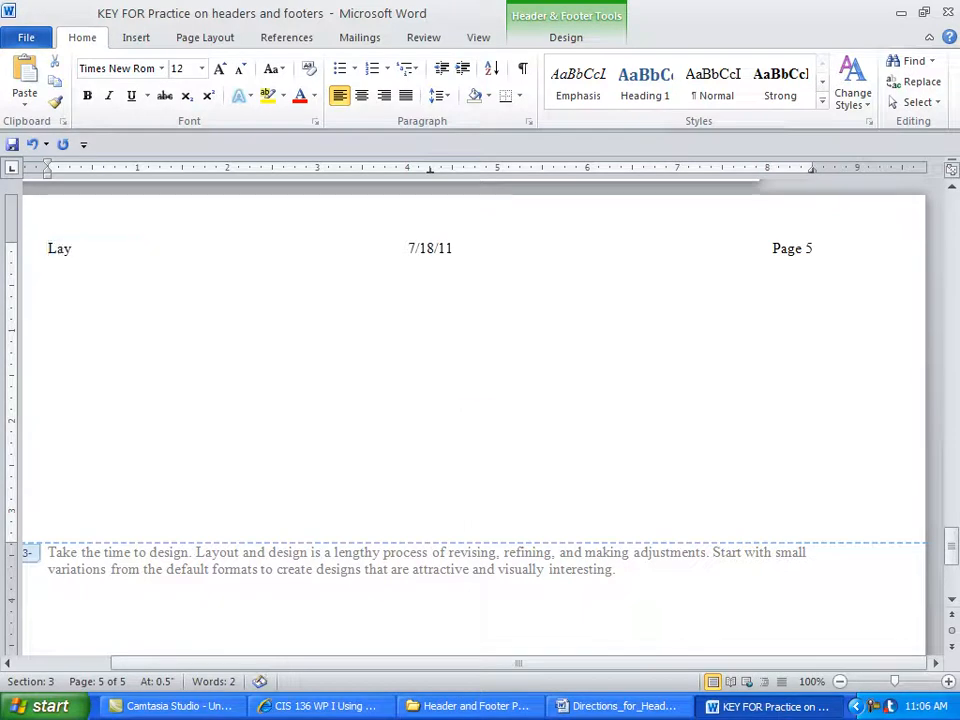
{"action": "type", "text": "out and Adj"}
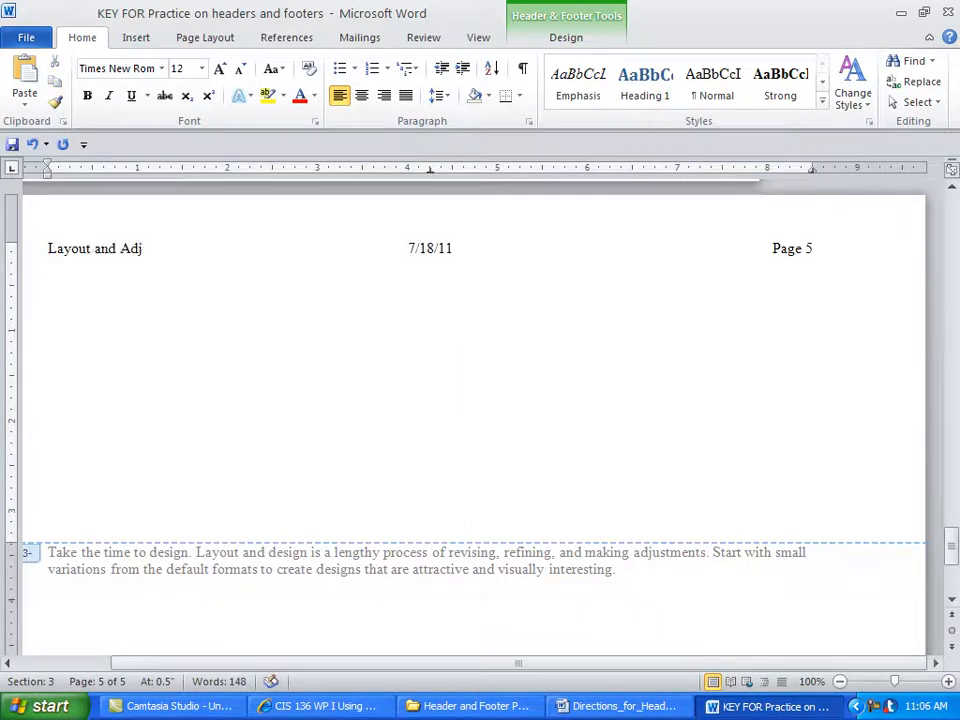
{"action": "type", "text": "ustments"}
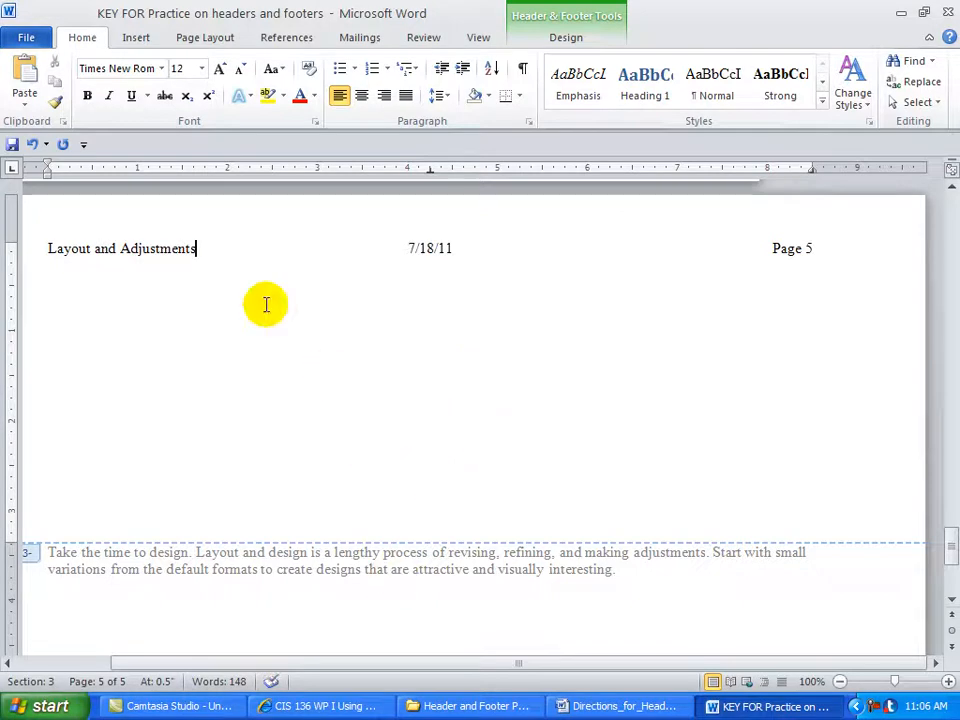
{"action": "key", "text": "ctrl+a"}
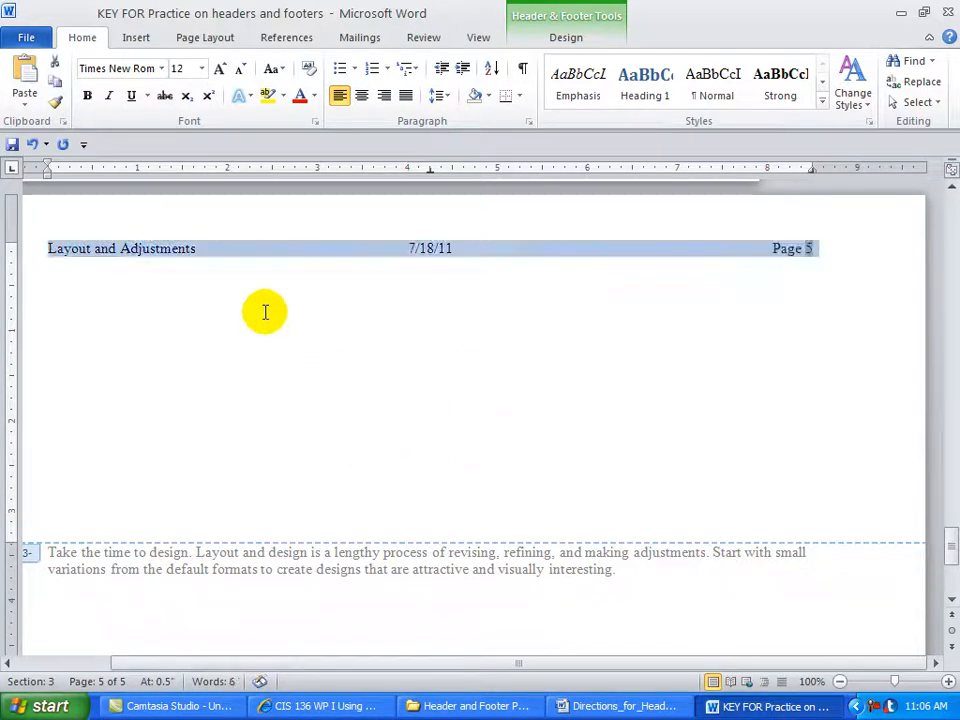
{"action": "left_click", "coordinate": [146, 300]}
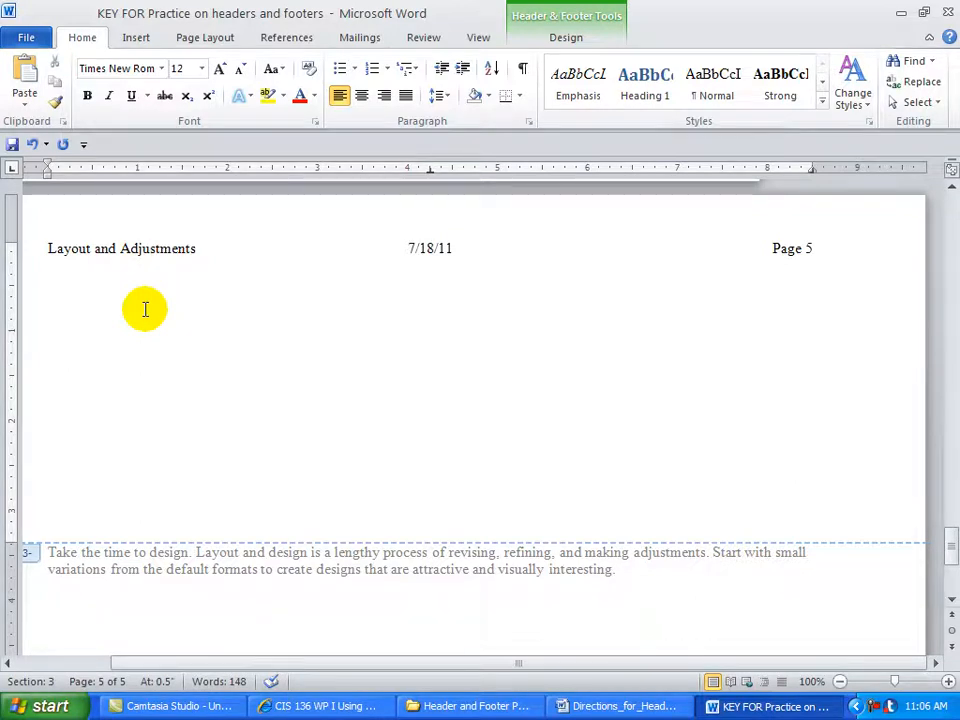
- Go back through the section headers to page 1 and open the Section 1 first page footer for editing
{"action": "left_click", "coordinate": [563, 38]}
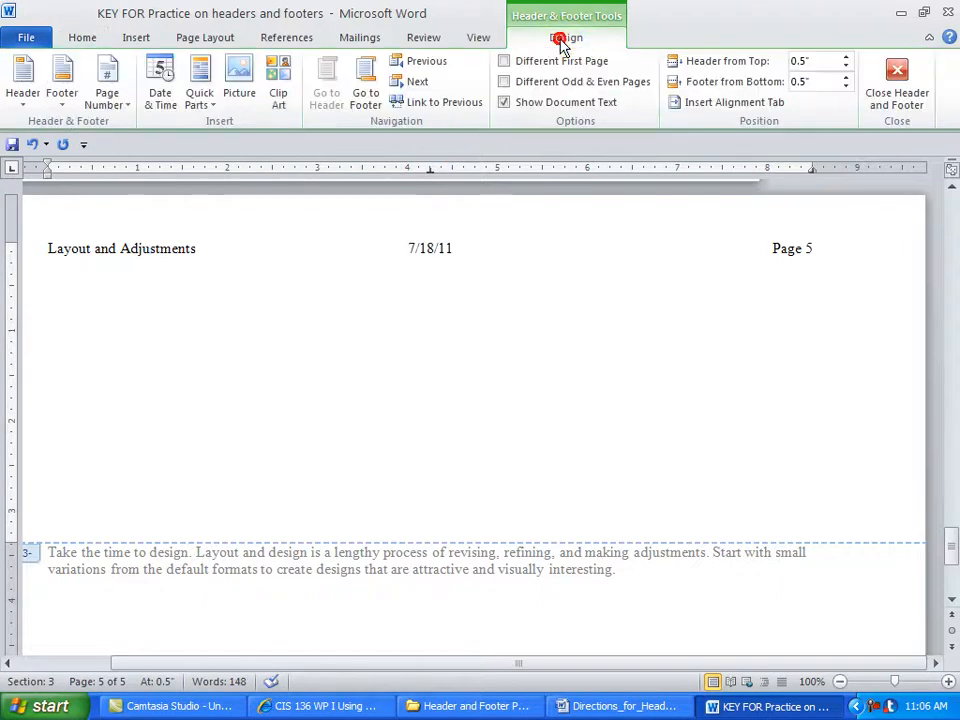
{"action": "left_click", "coordinate": [415, 63]}
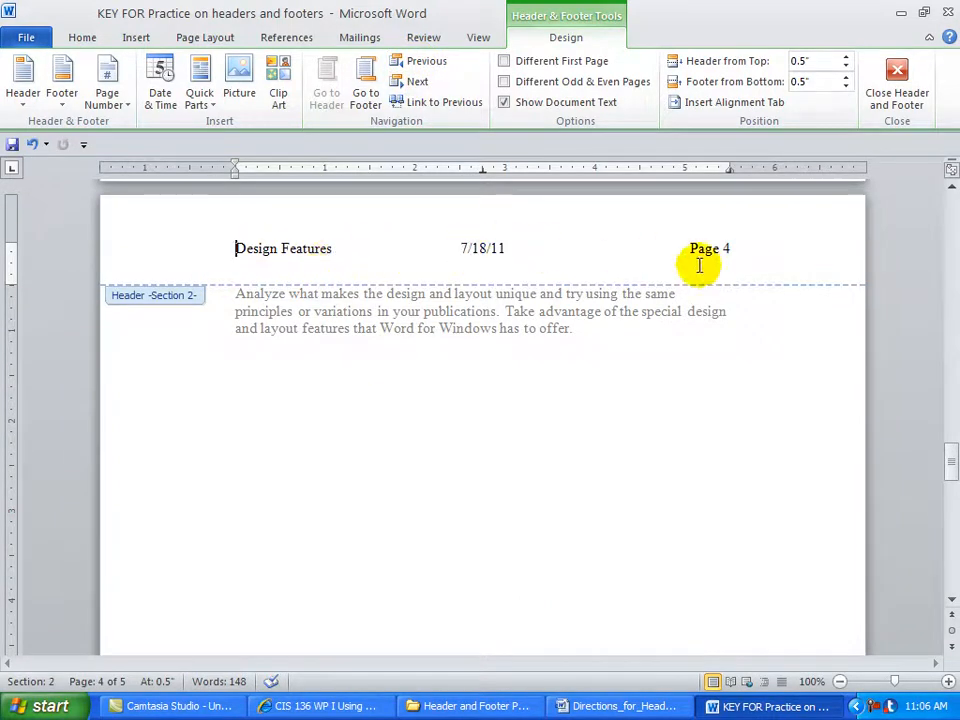
{"action": "left_click", "coordinate": [422, 66]}
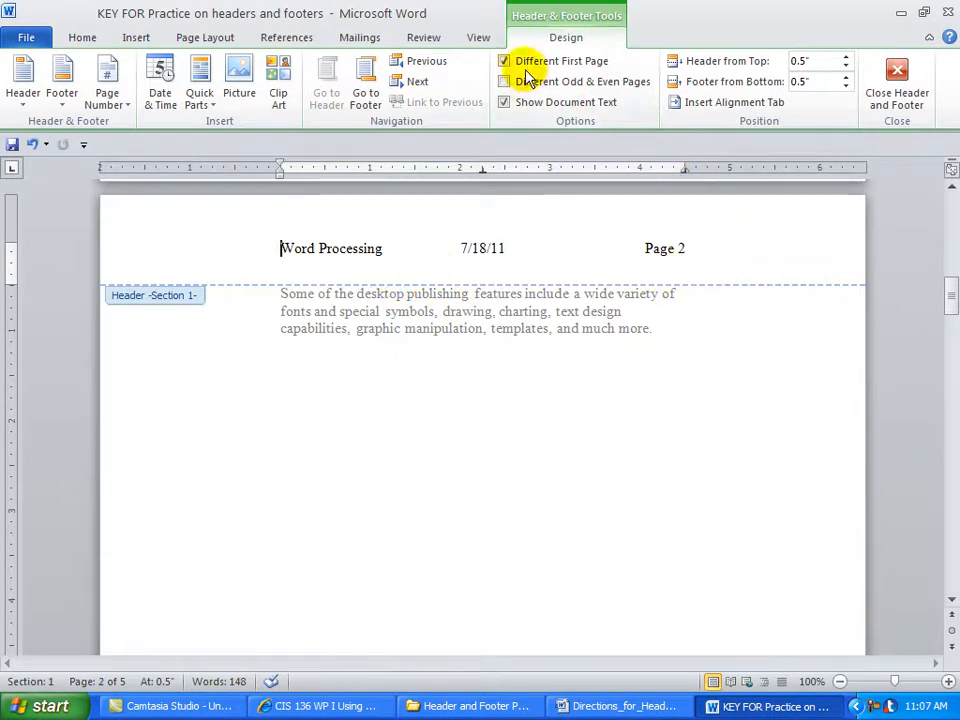
{"action": "left_click", "coordinate": [418, 64]}
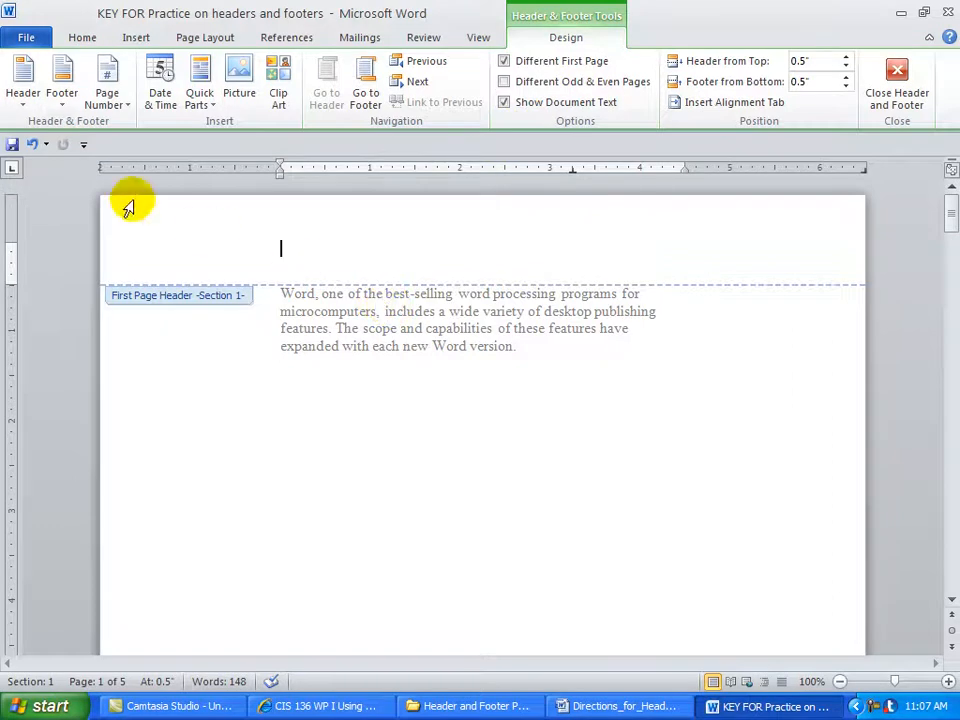
{"action": "left_click", "coordinate": [62, 100]}
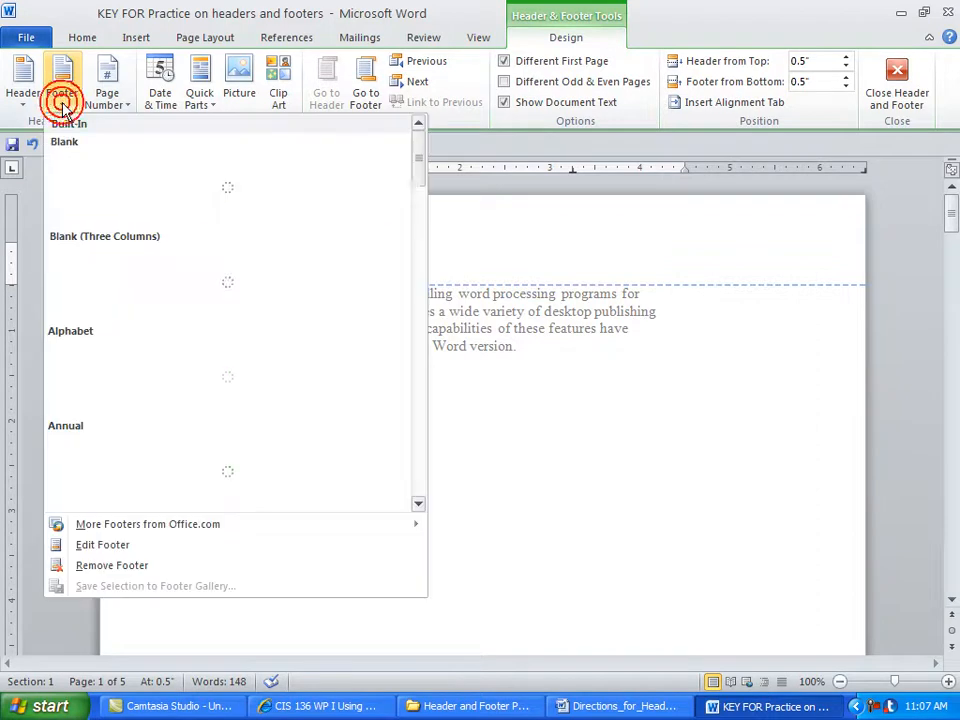
{"action": "left_click", "coordinate": [88, 545]}
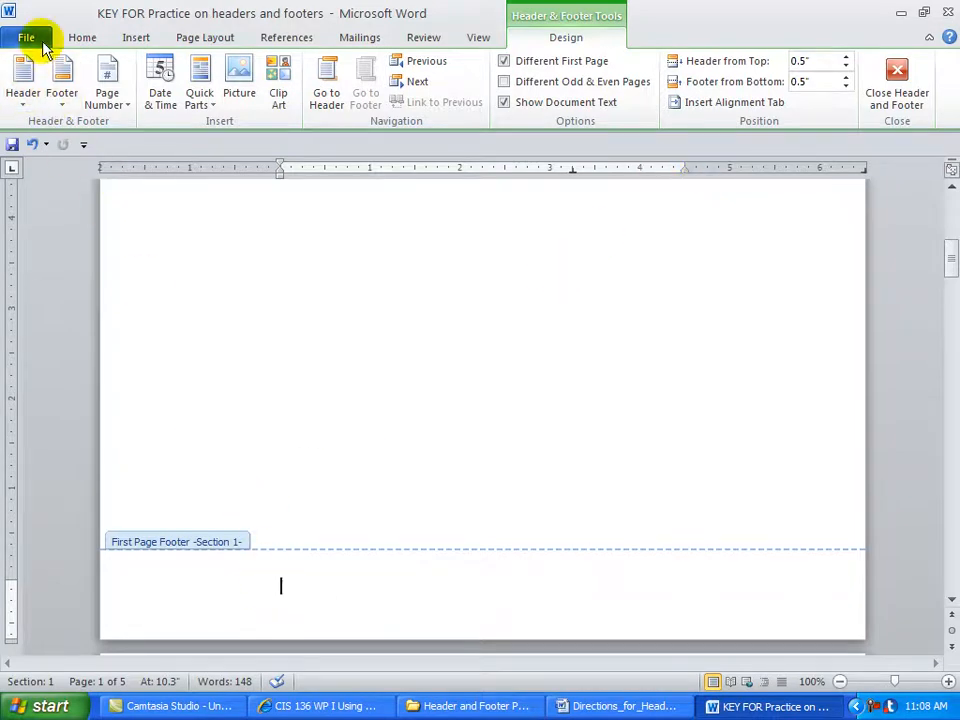
- Replace all tab stops in the first page footer with a center stop at 2.25 inches and a right stop at 4.5 inches
{"action": "left_click", "coordinate": [81, 40]}
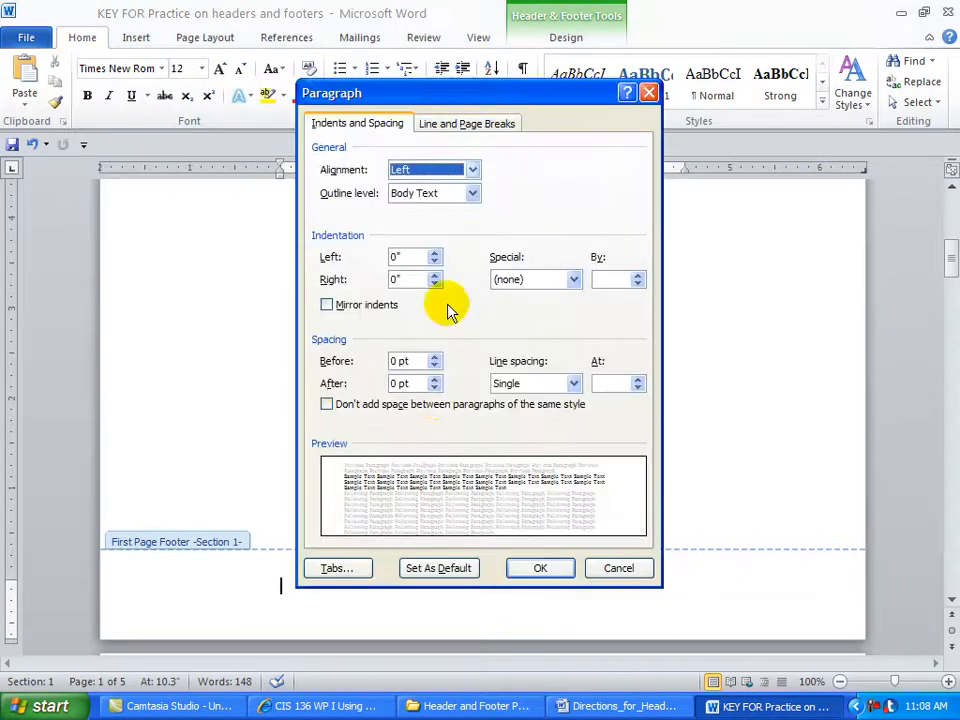
{"action": "left_click", "coordinate": [332, 567]}
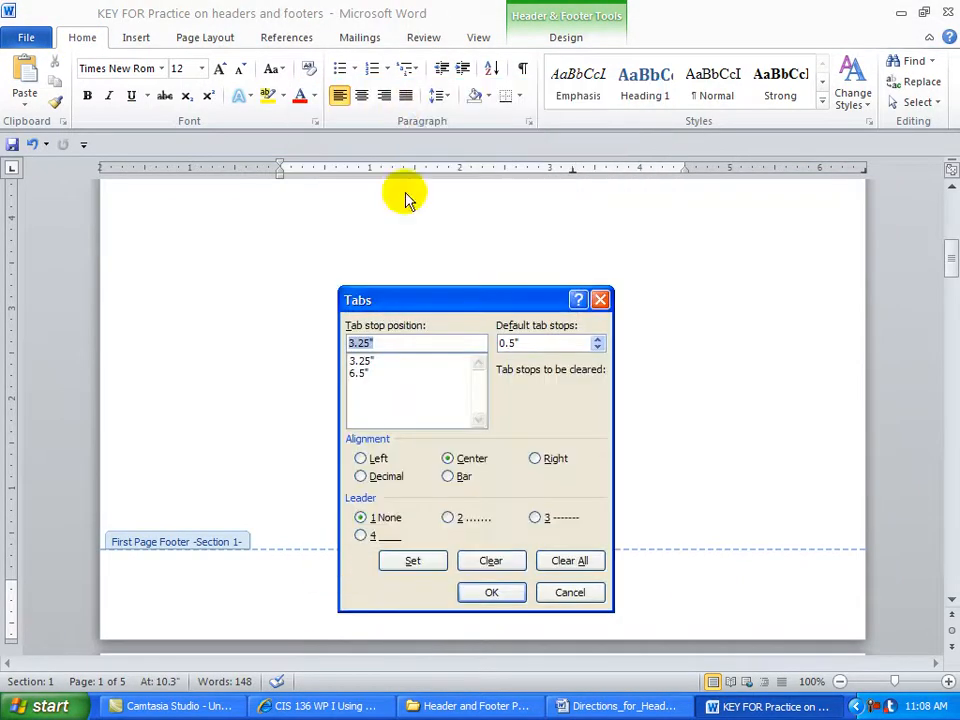
{"action": "left_click", "coordinate": [566, 562]}
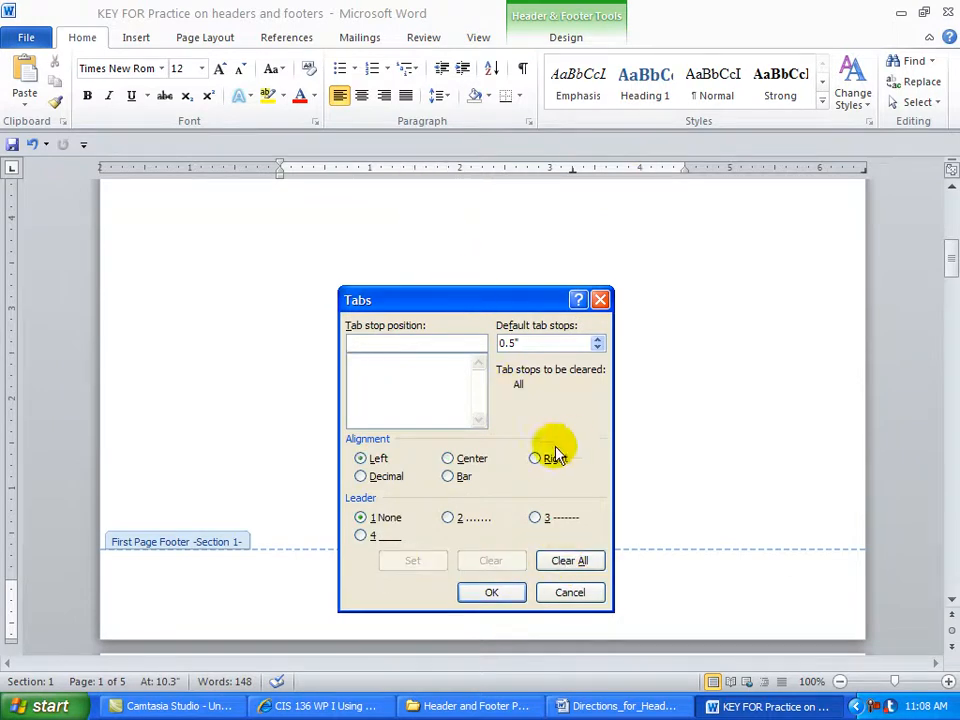
{"action": "type", "text": "2.2"}
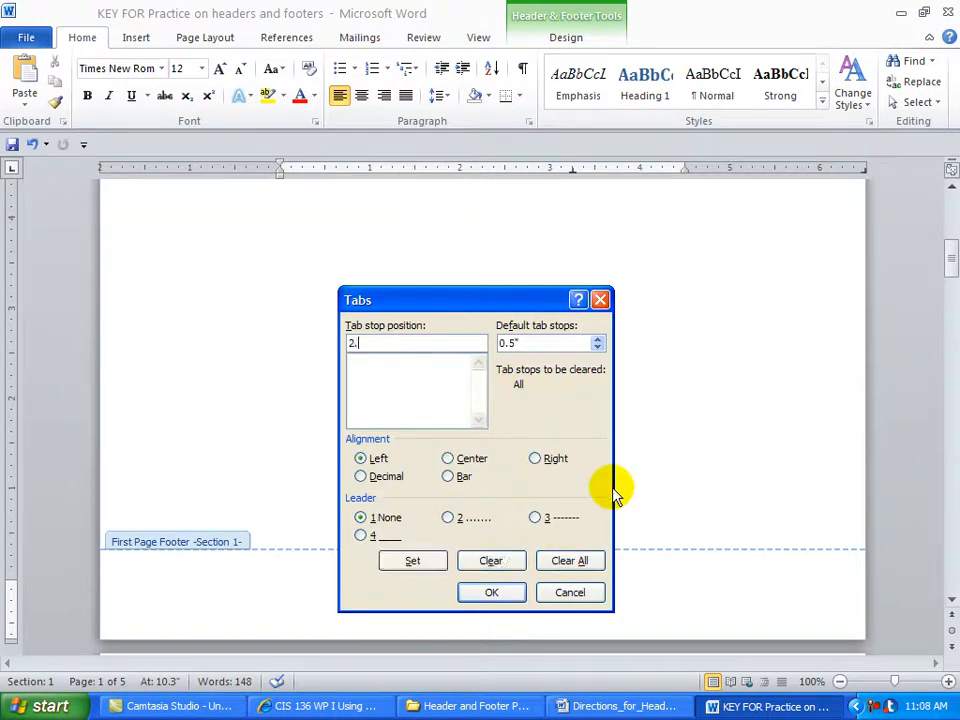
{"action": "left_click", "coordinate": [447, 458]}
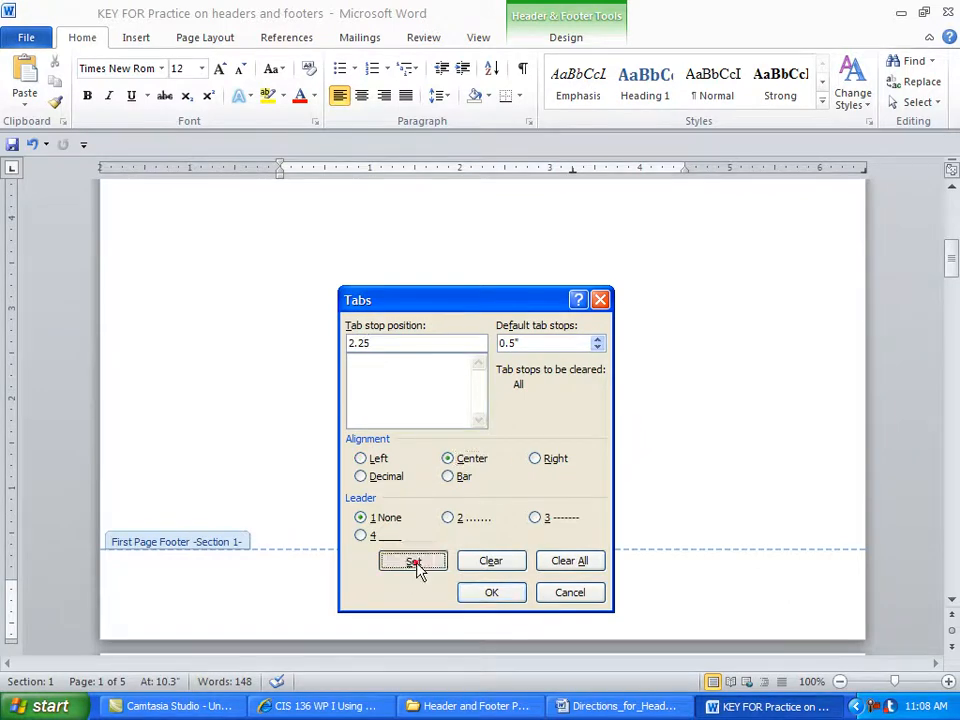
{"action": "left_click", "coordinate": [414, 562]}
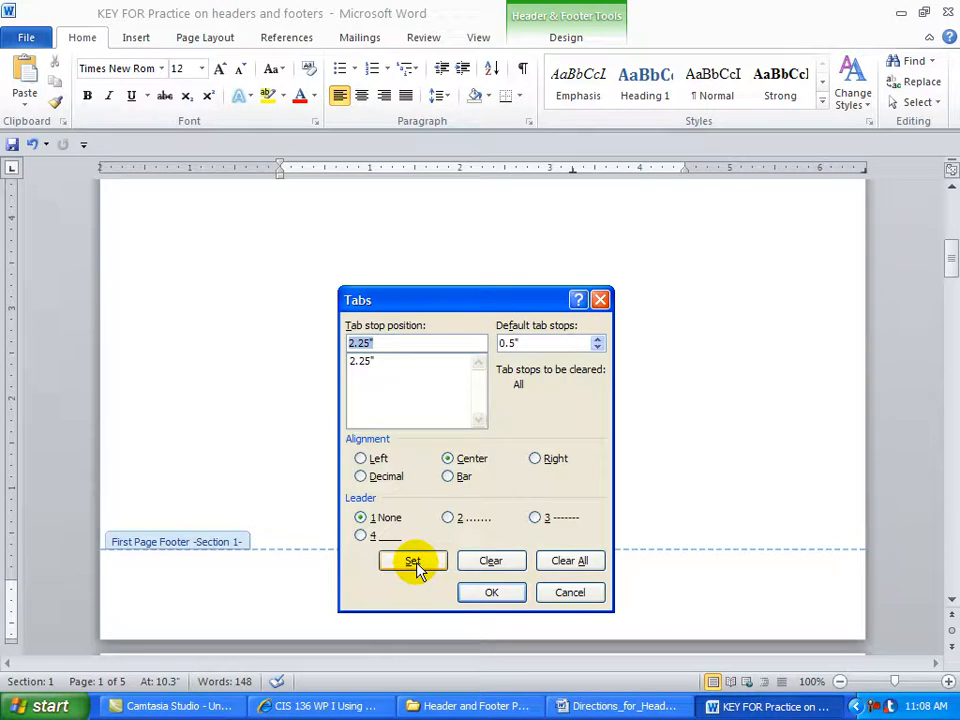
{"action": "type", "text": "4.5"}
{"action": "left_click", "coordinate": [535, 459]}
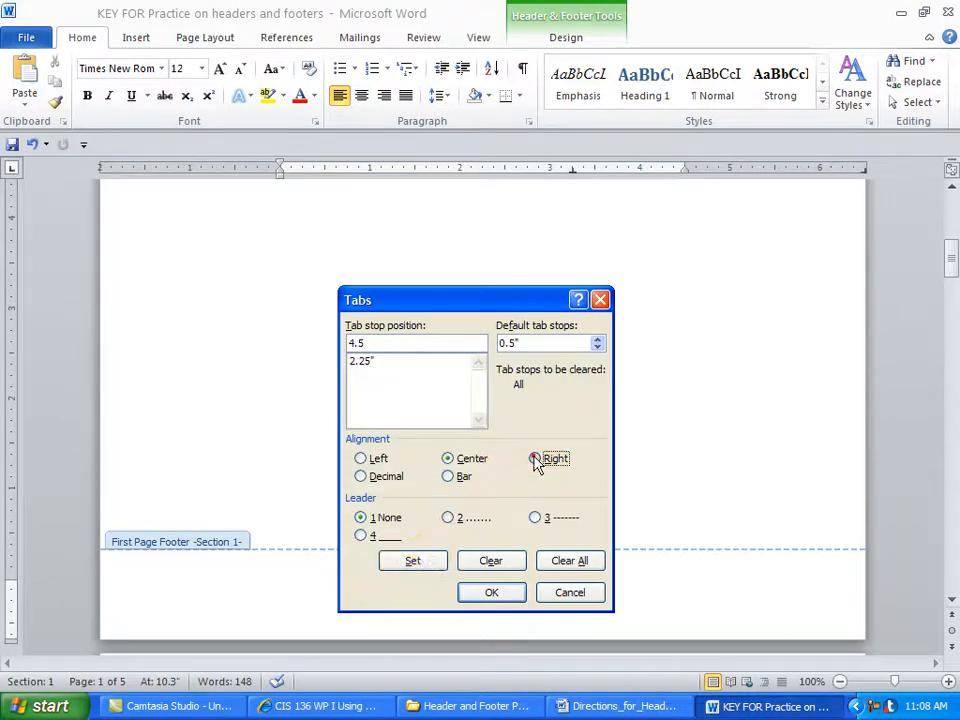
{"action": "left_click", "coordinate": [415, 561]}
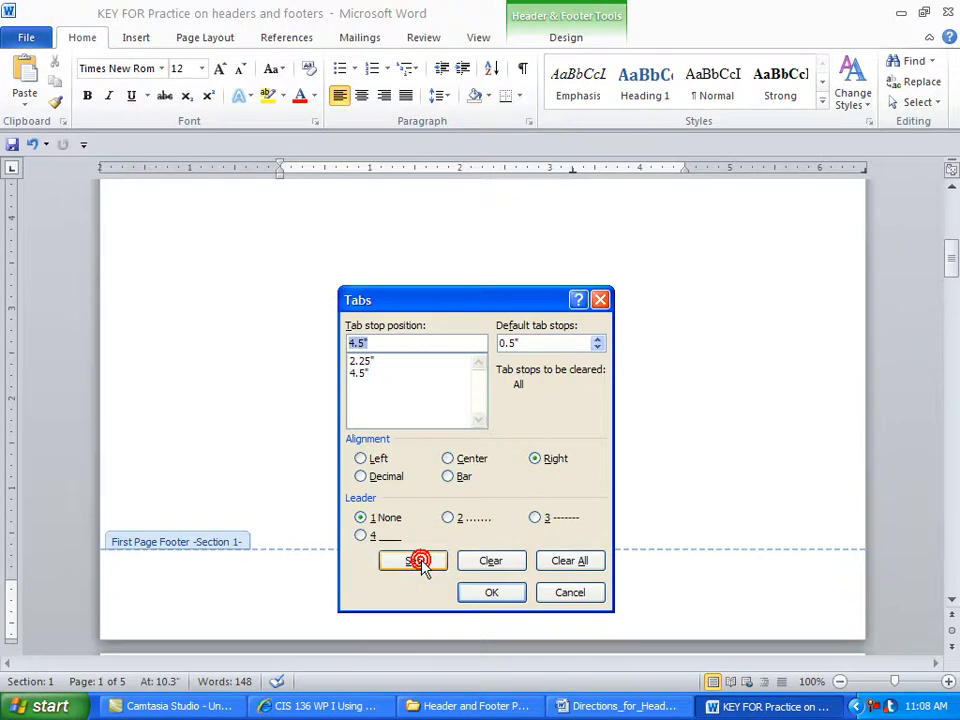
{"action": "left_click", "coordinate": [491, 593]}
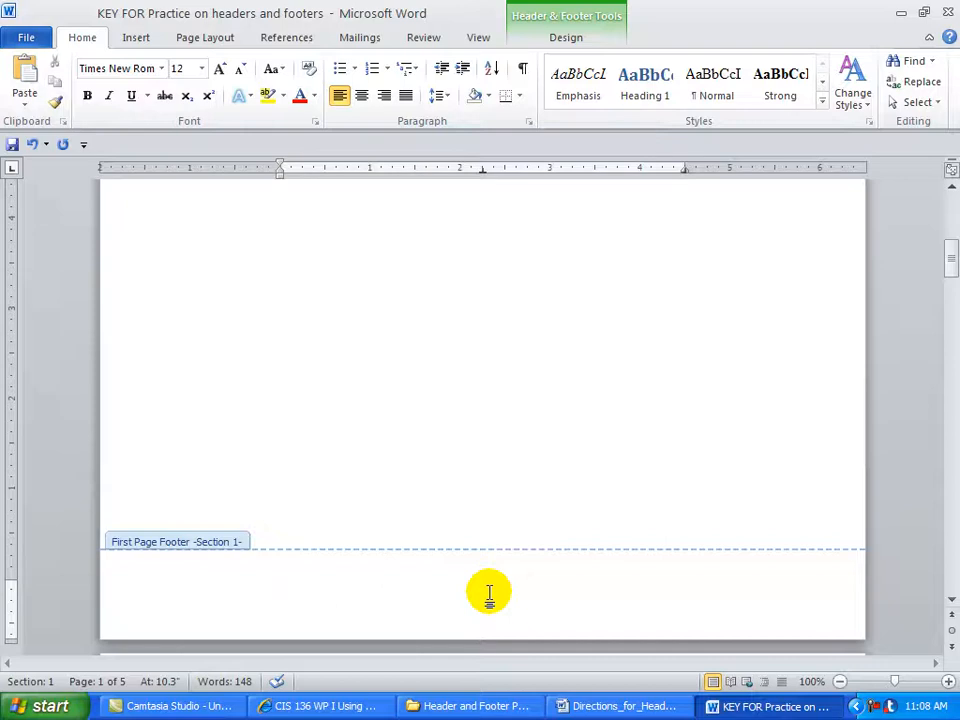
- Enter the author's full name in the first page footer and insert the current time in hour:minute AM/PM format at the center tab stop
{"action": "type", "text": "Ellen R"}
{"action": "key", "text": "Return"}
{"action": "key", "text": "Tab"}
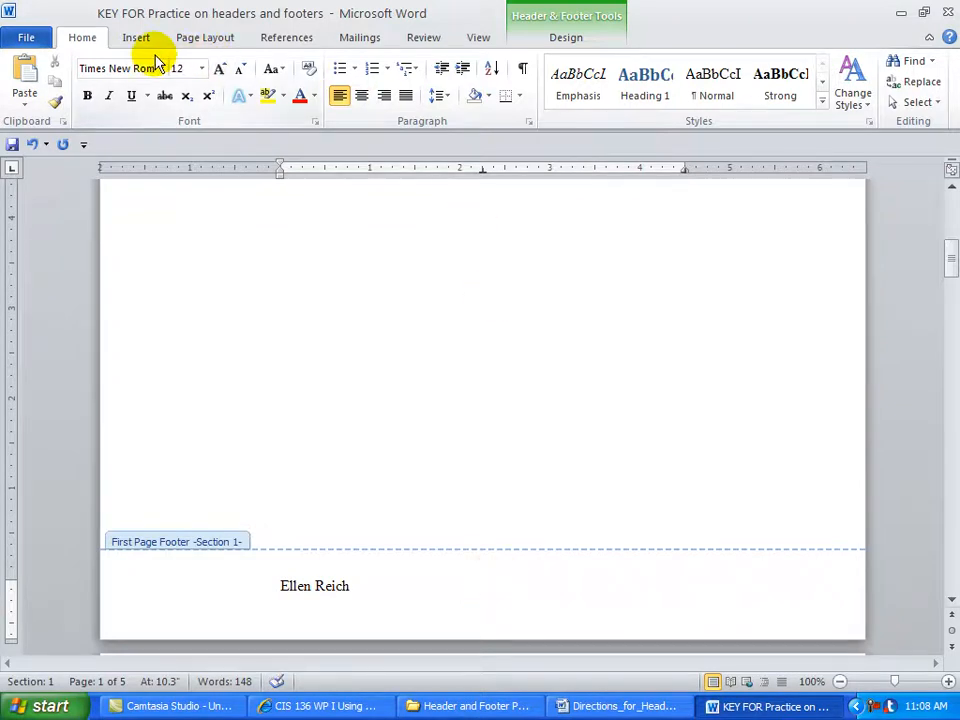
{"action": "left_click", "coordinate": [565, 40]}
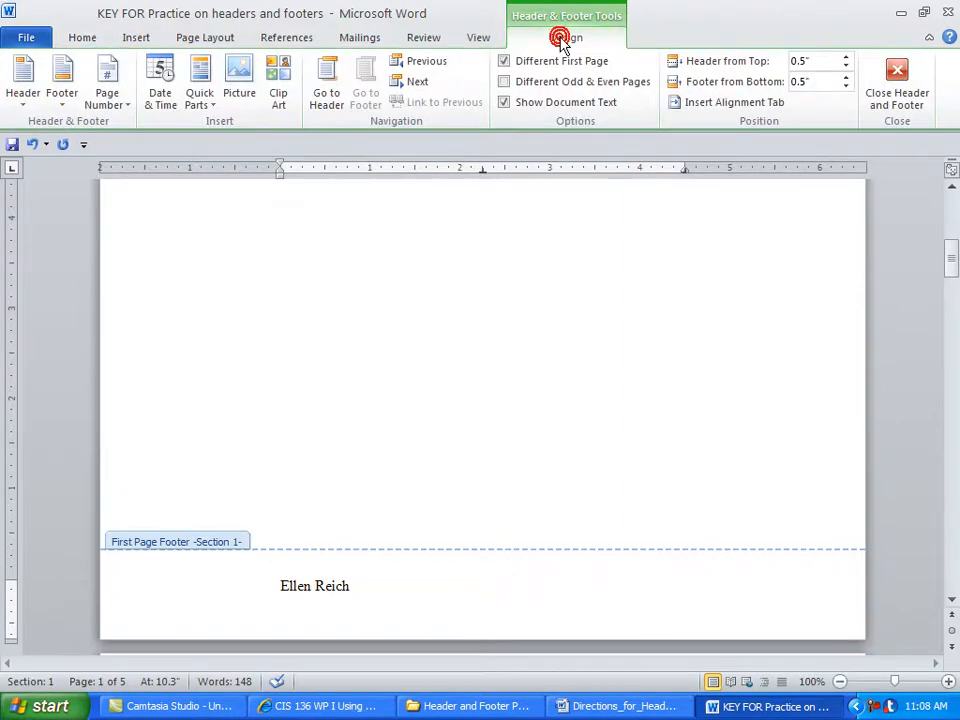
{"action": "left_click", "coordinate": [161, 82]}
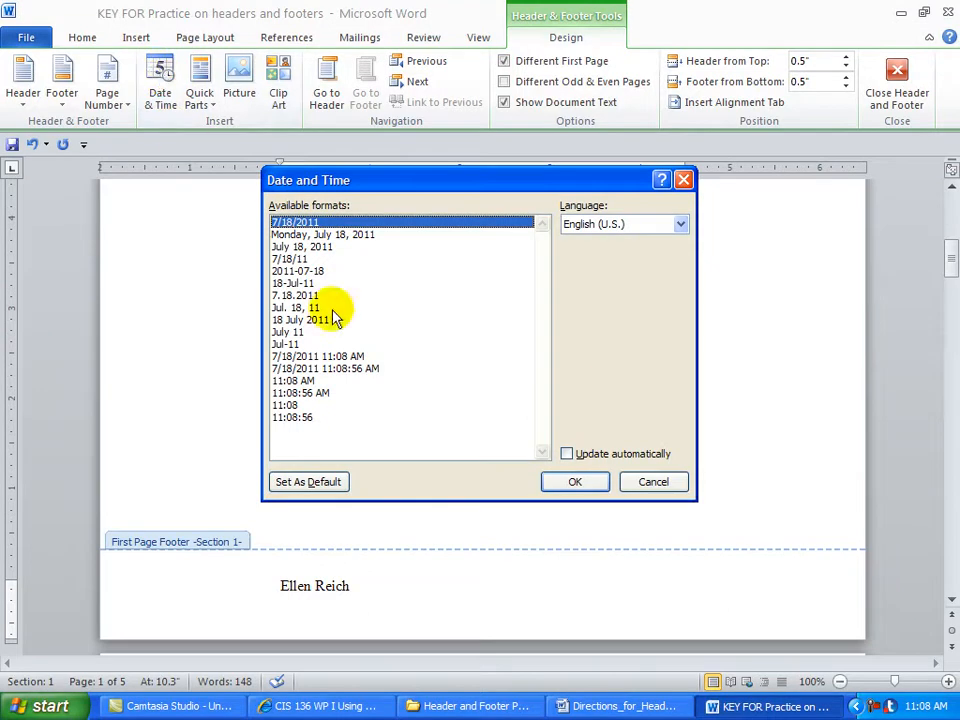
{"action": "left_click", "coordinate": [282, 381]}
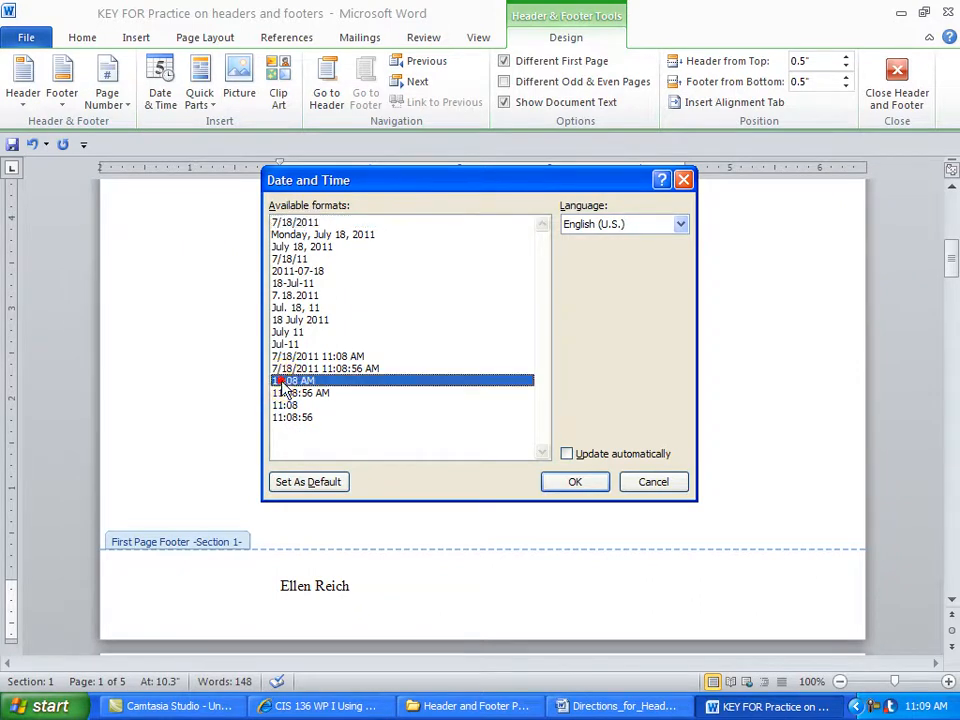
{"action": "left_click", "coordinate": [554, 488]}
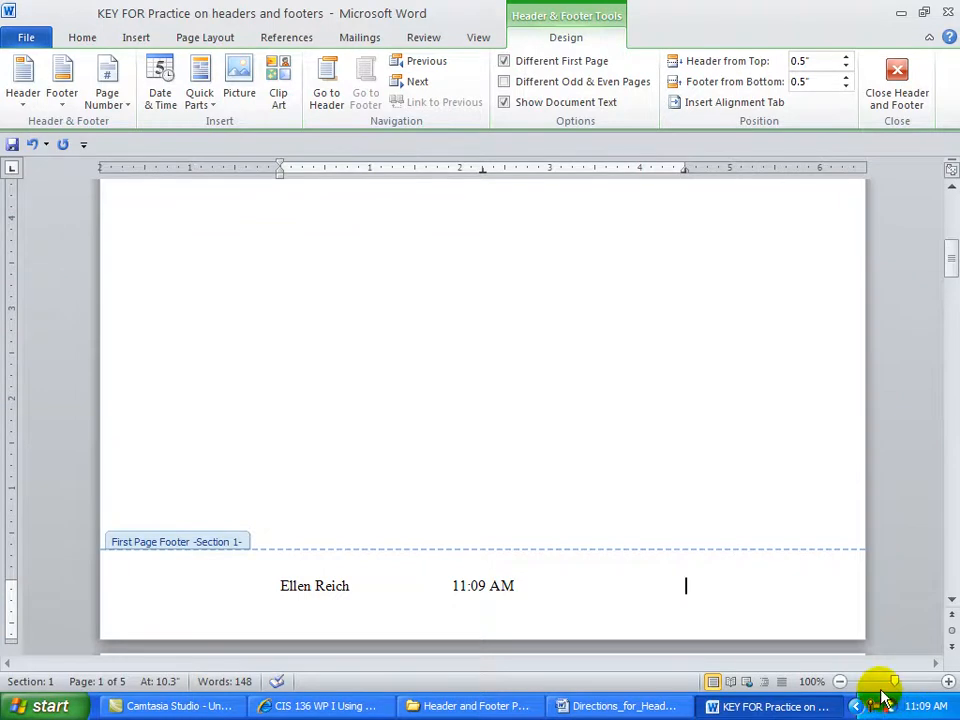
- Add "CIS 136" at the right tab stop of the first page footer
{"action": "key", "text": "Tab"}
{"action": "type", "text": "COS"}
{"action": "type", "text": "IS 1"}
{"action": "type", "text": "36"}
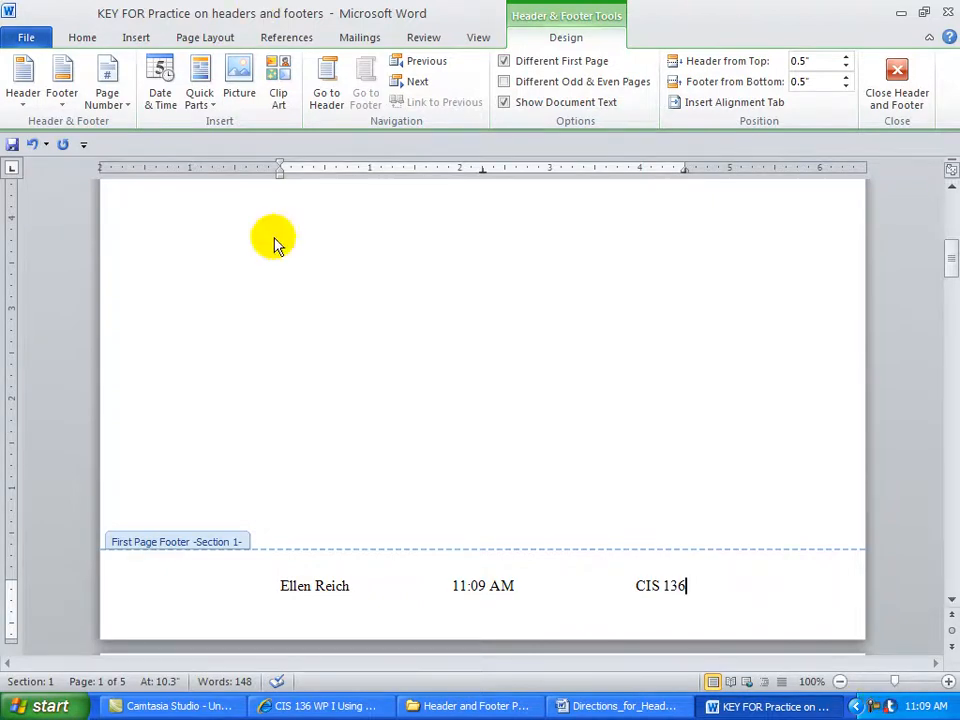
- Copy the first page footer's whole line and paste it into the regular Section 1 footer on page 2
{"action": "left_click", "coordinate": [414, 83]}
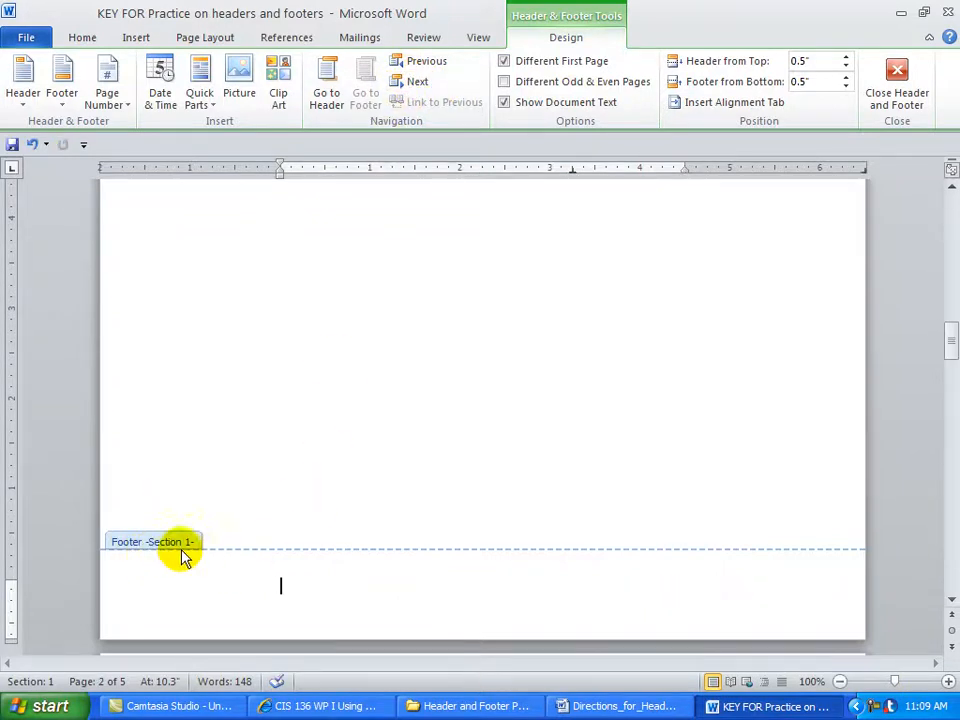
{"action": "left_click", "coordinate": [418, 61]}
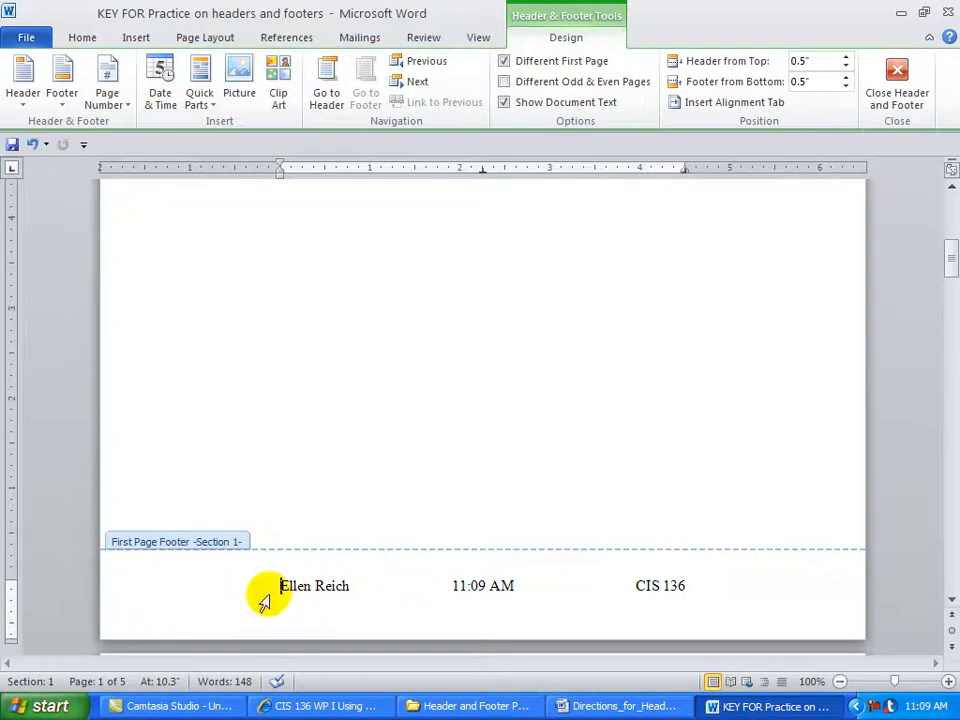
{"action": "left_click", "coordinate": [105, 589]}
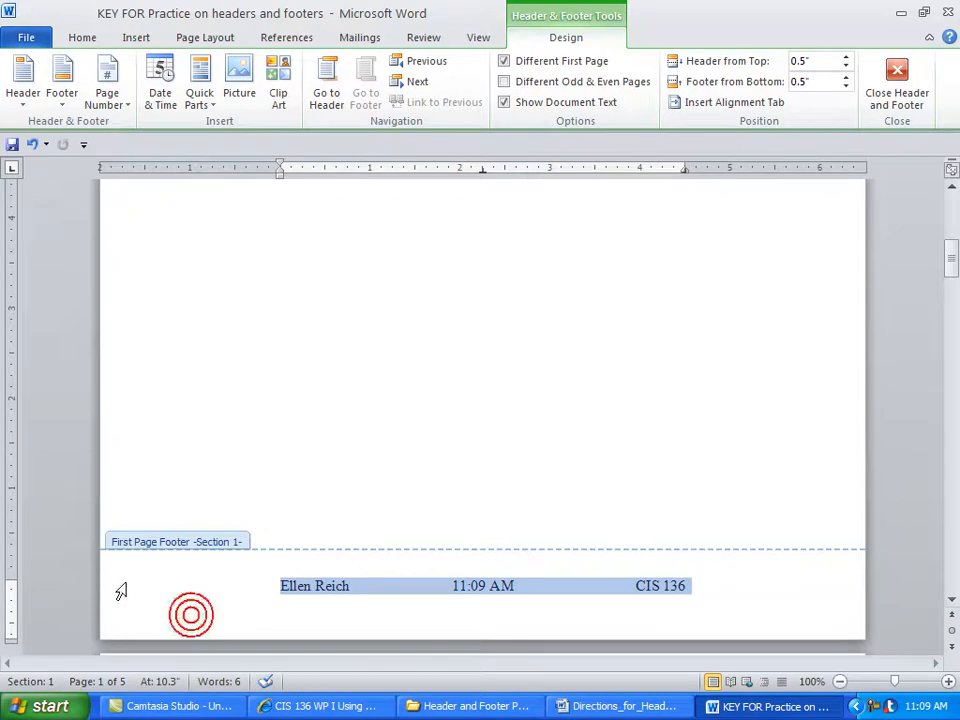
{"action": "left_click", "coordinate": [352, 585]}
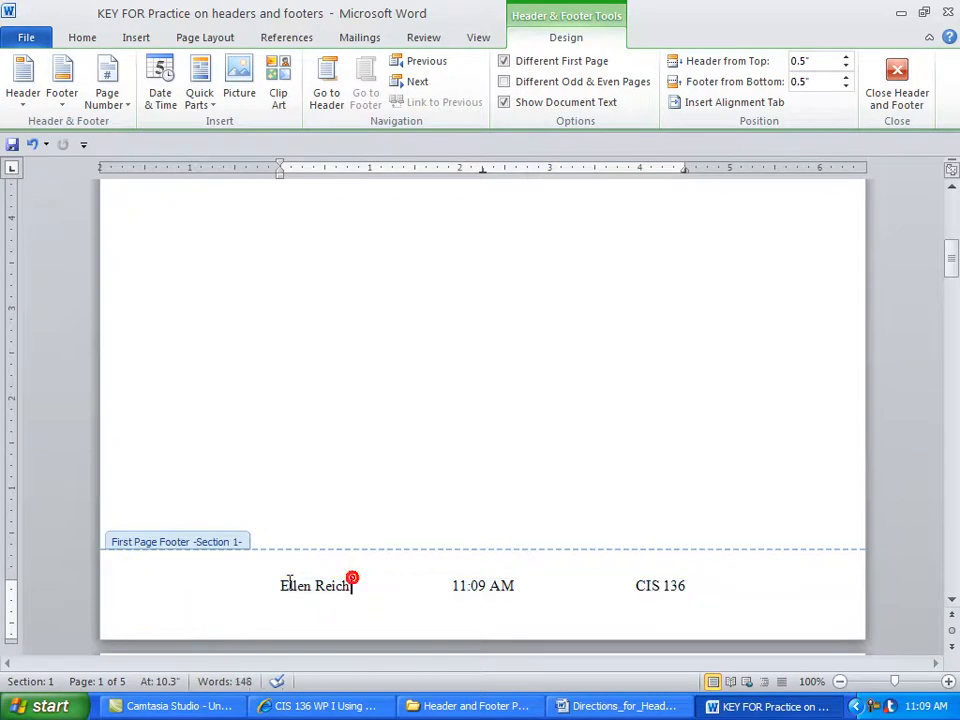
{"action": "left_click", "coordinate": [117, 592]}
{"action": "key", "text": "ctrl+c"}
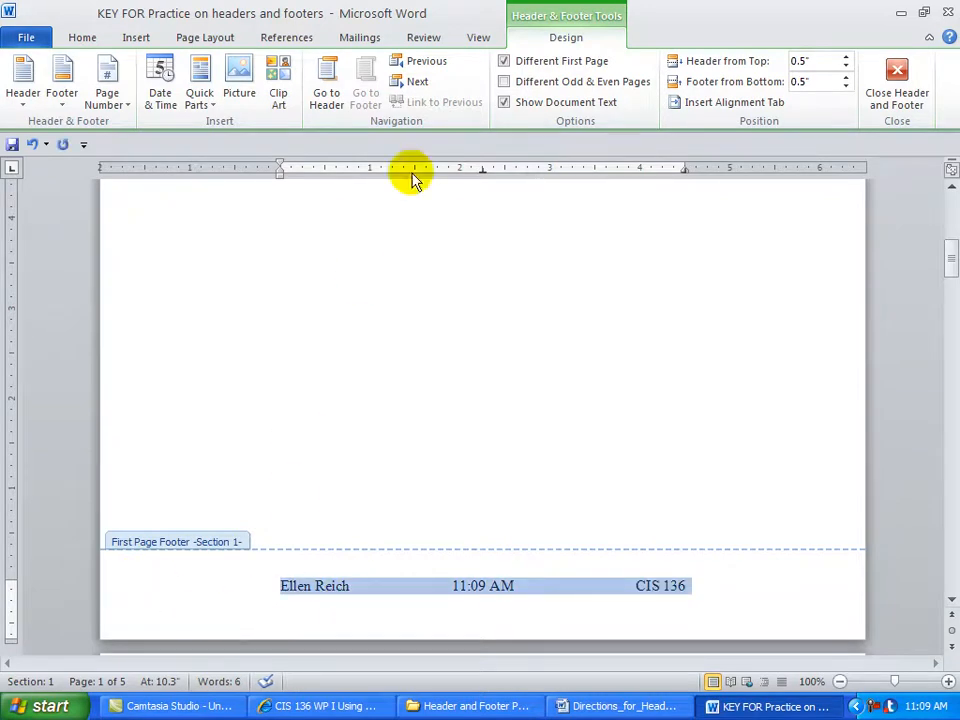
{"action": "left_click", "coordinate": [405, 81]}
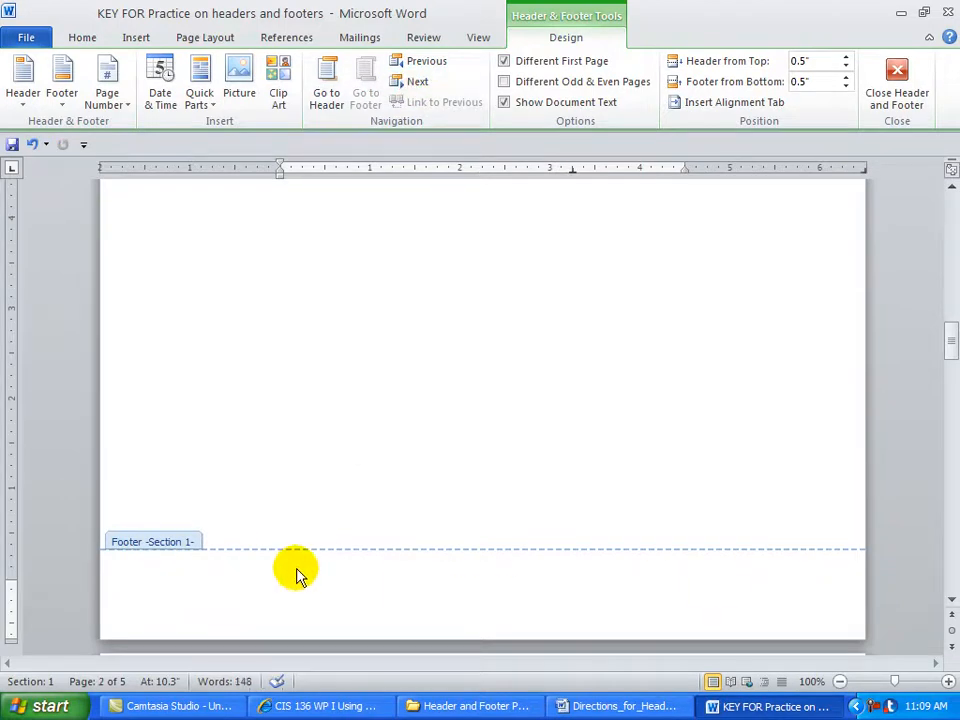
{"action": "key", "text": "ctrl+v"}
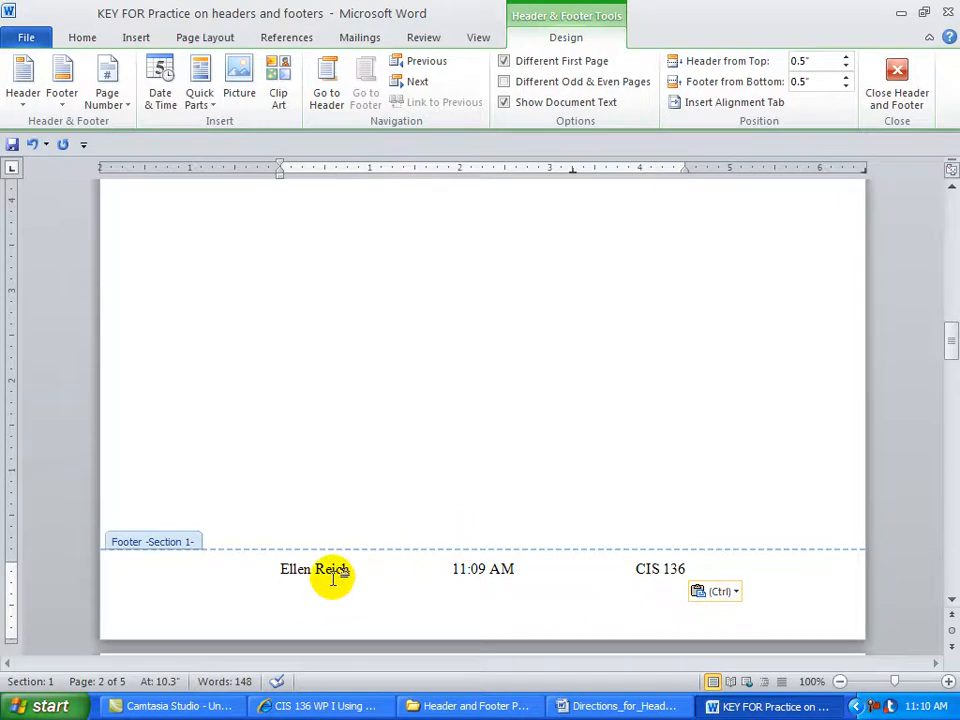
- Unlink the Section 2 footer from the previous section and clear all of its tab stops
{"action": "left_click", "coordinate": [413, 84]}
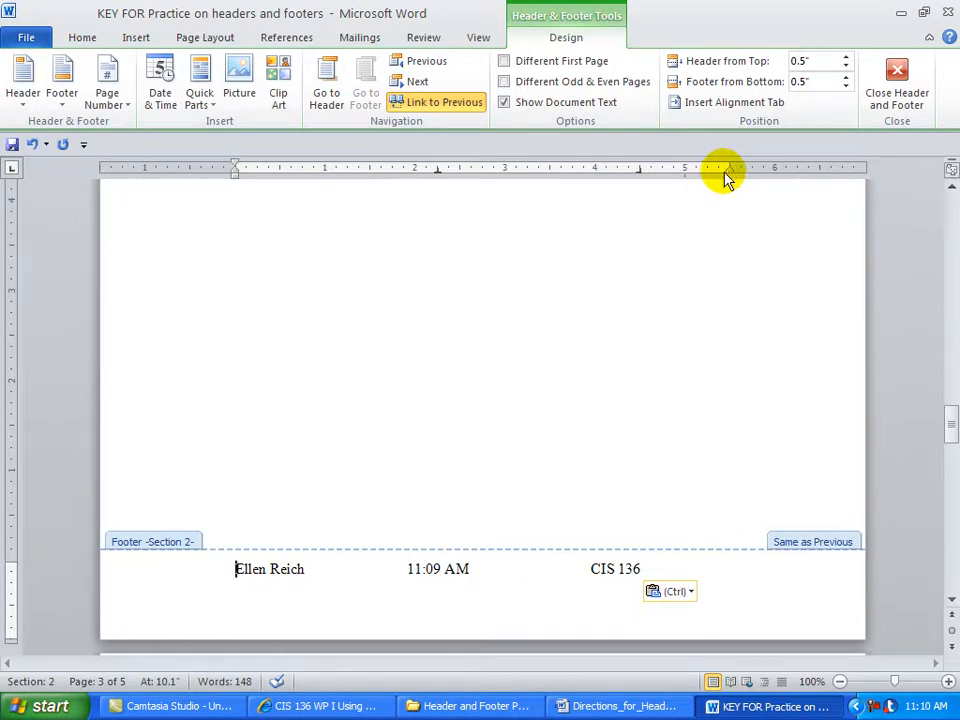
{"action": "left_click", "coordinate": [430, 104]}
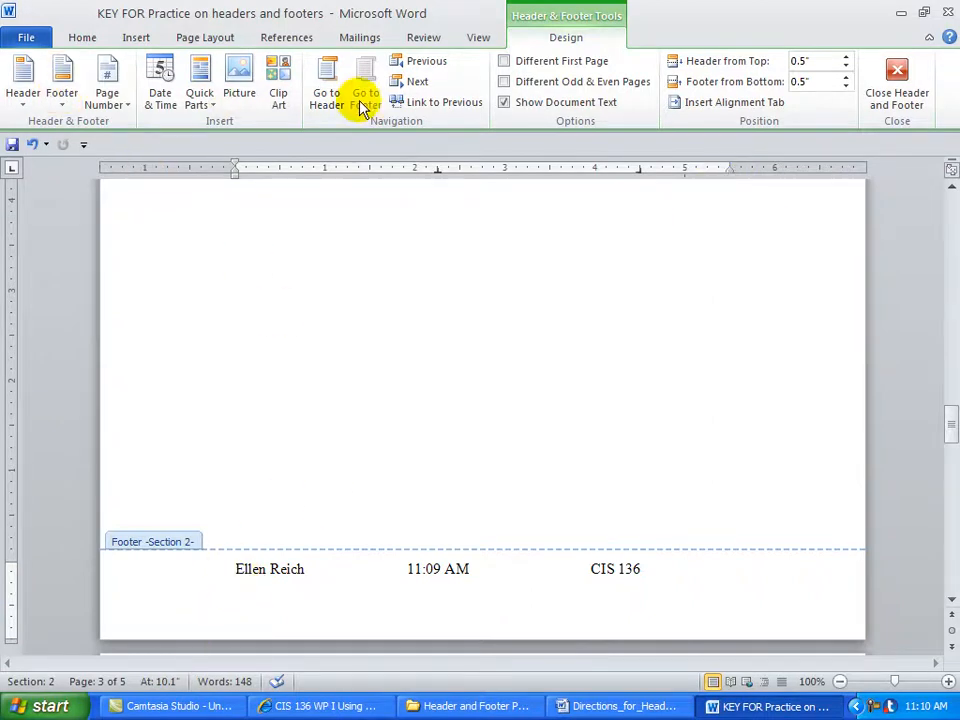
{"action": "left_click", "coordinate": [80, 38]}
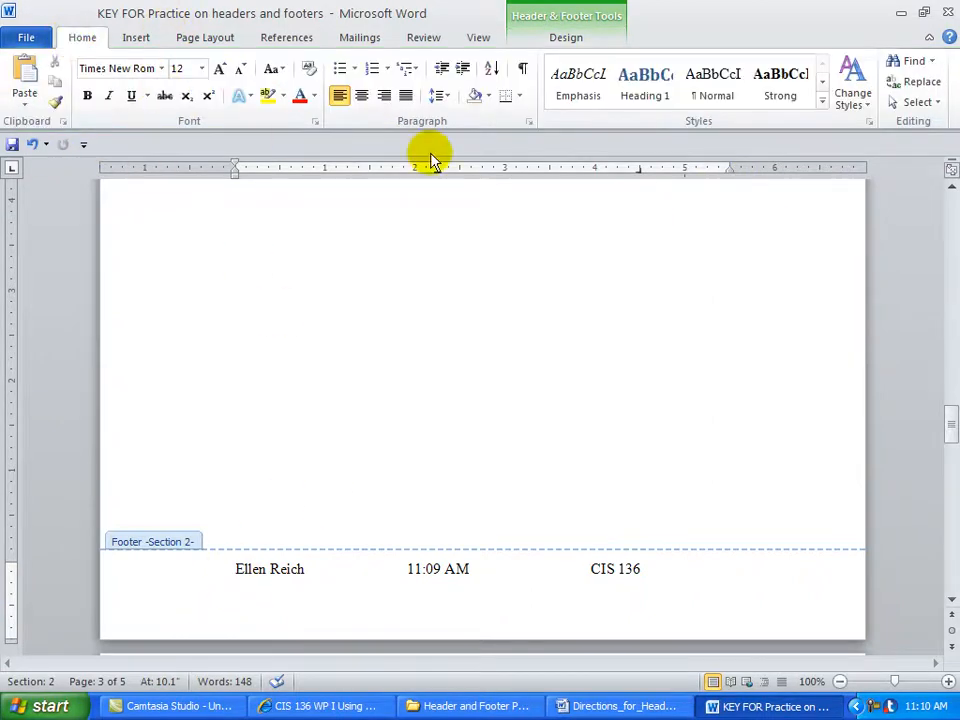
{"action": "left_click", "coordinate": [528, 122]}
{"action": "left_click", "coordinate": [343, 569]}
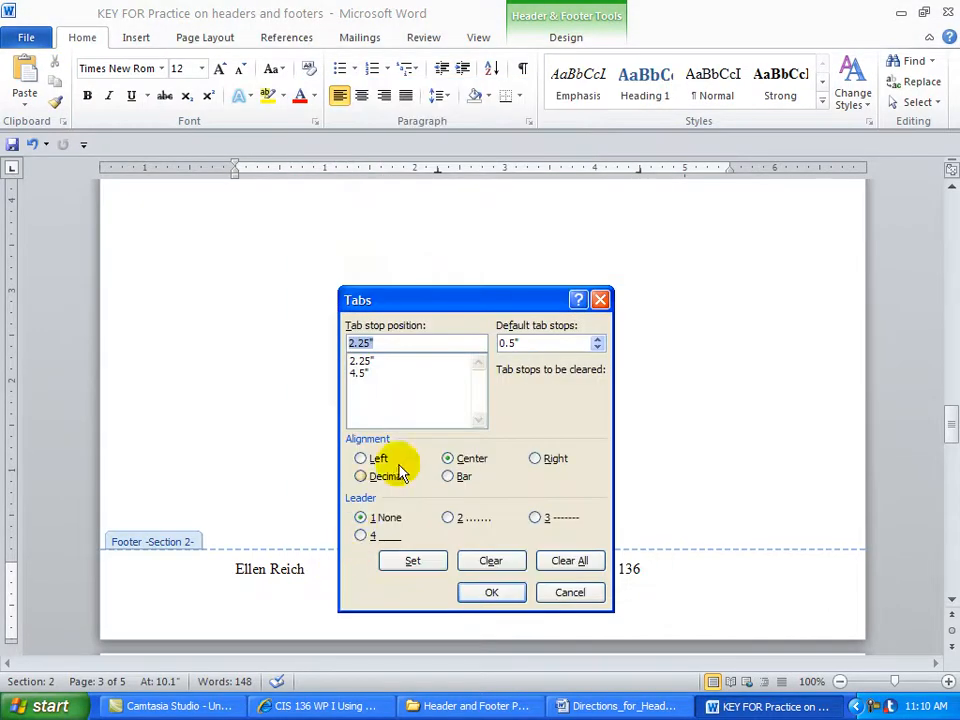
{"action": "left_click", "coordinate": [562, 563]}
- Set a center tab stop at 2.75 inches and a right tab stop at 5.5 inches in the Section 2 footer
{"action": "type", "text": "2."}
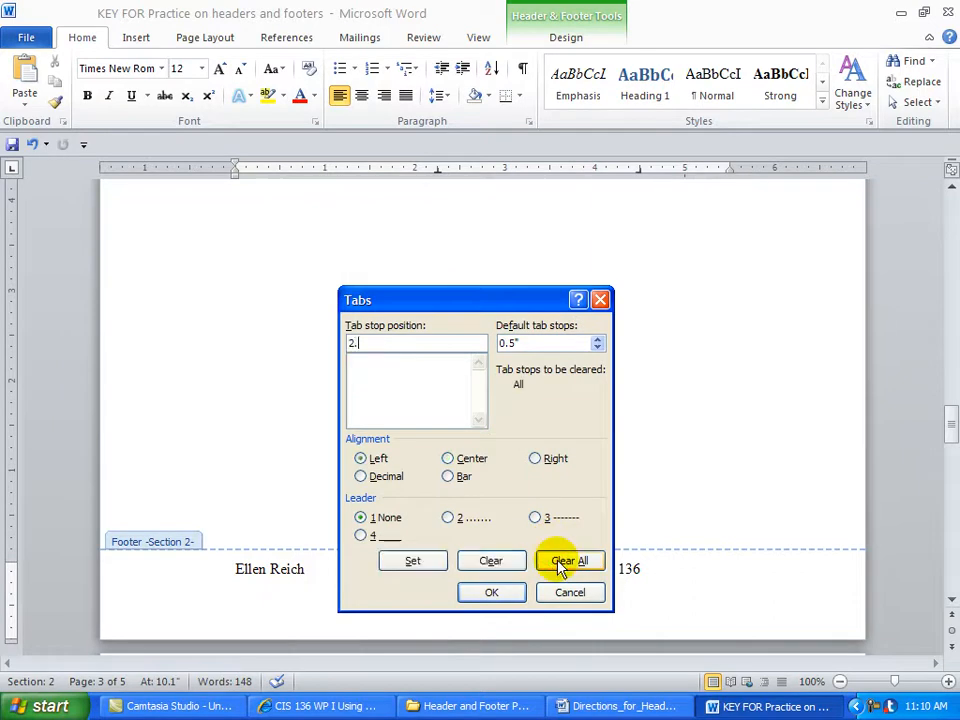
{"action": "type", "text": "75"}
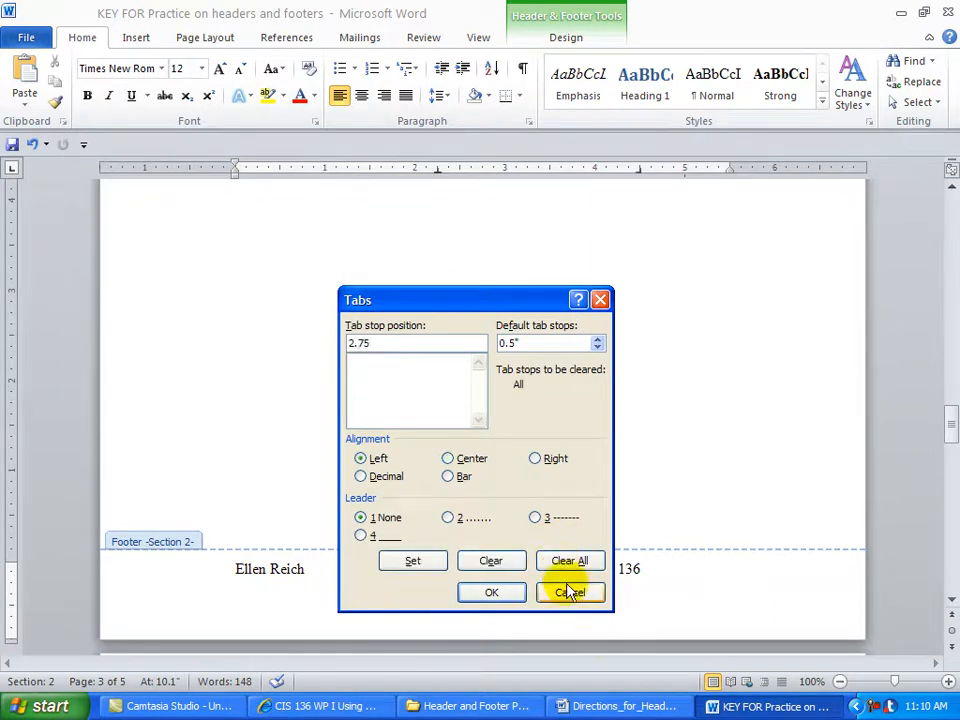
{"action": "left_click", "coordinate": [449, 459]}
{"action": "left_click", "coordinate": [420, 561]}
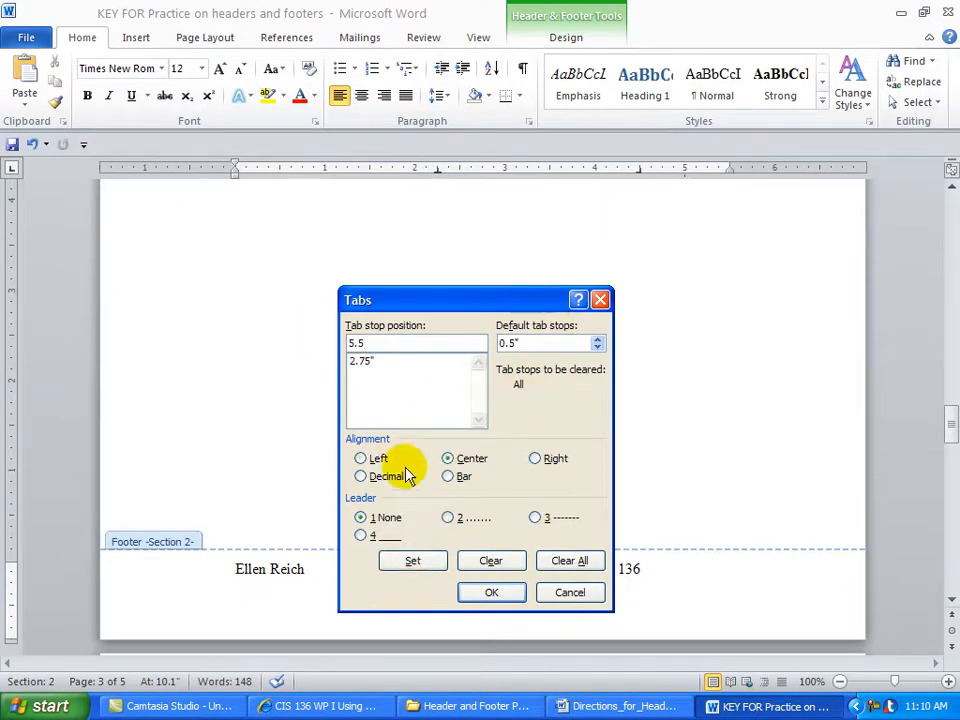
{"action": "left_click", "coordinate": [535, 459]}
{"action": "left_click", "coordinate": [428, 562]}
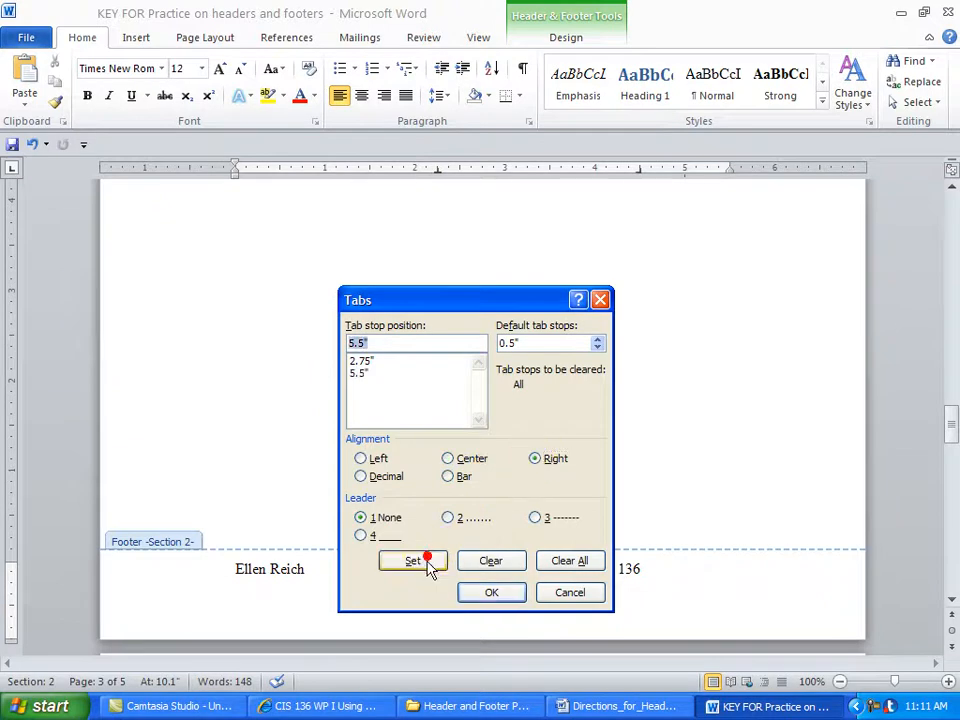
{"action": "left_click", "coordinate": [477, 594]}
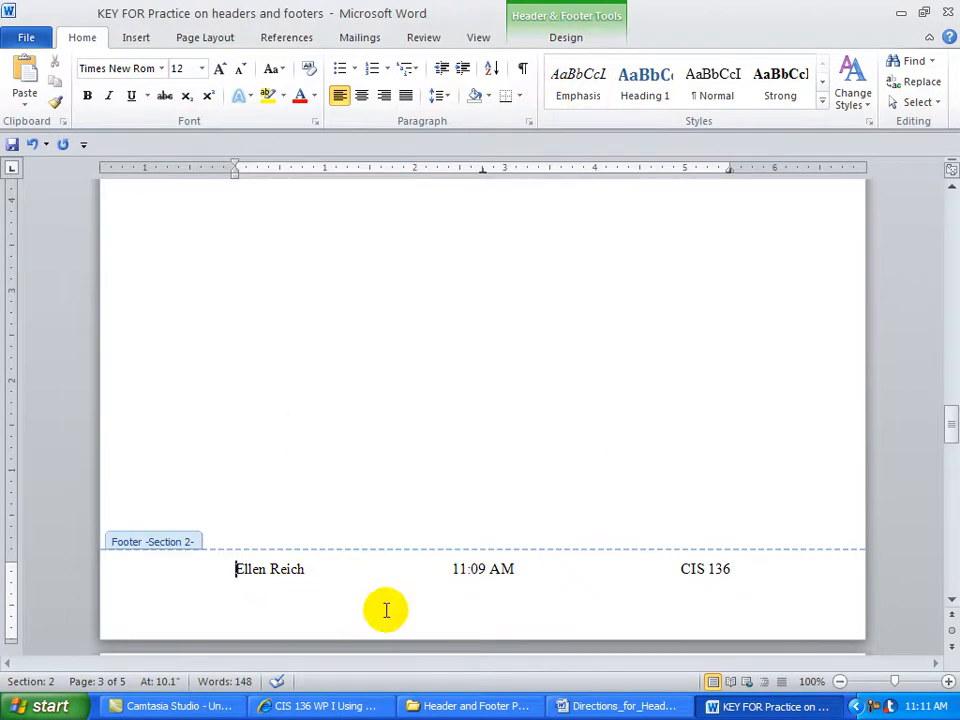
- Unlink the Section 3 footer from the previous section and clear all of its tab stops
{"action": "left_click", "coordinate": [565, 40]}
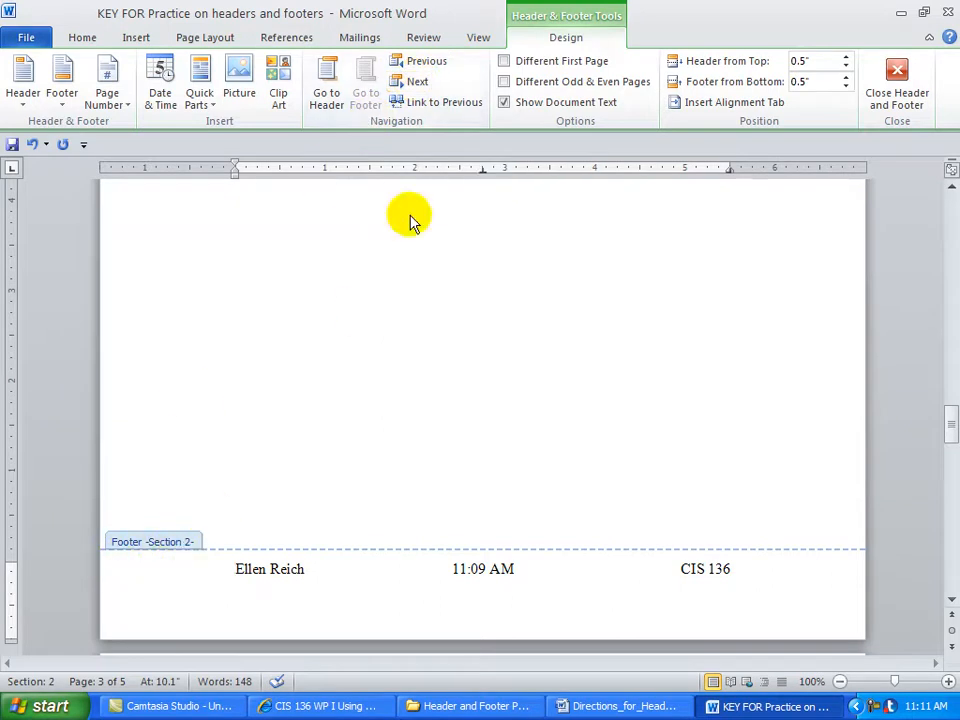
{"action": "left_click", "coordinate": [417, 81]}
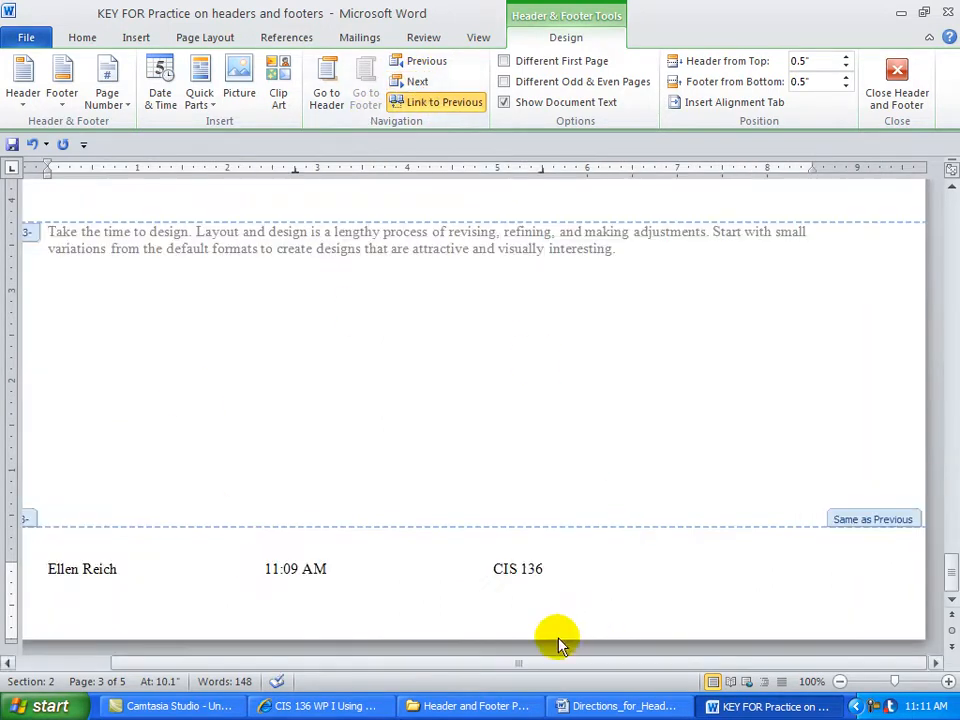
{"action": "left_click", "coordinate": [839, 682]}
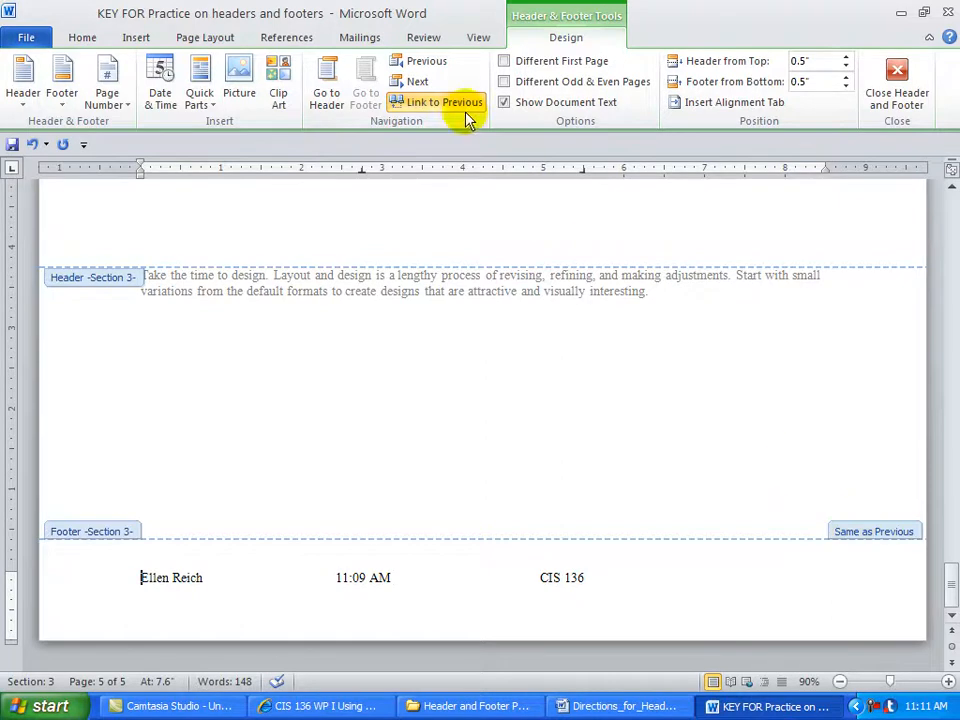
{"action": "left_click", "coordinate": [420, 105]}
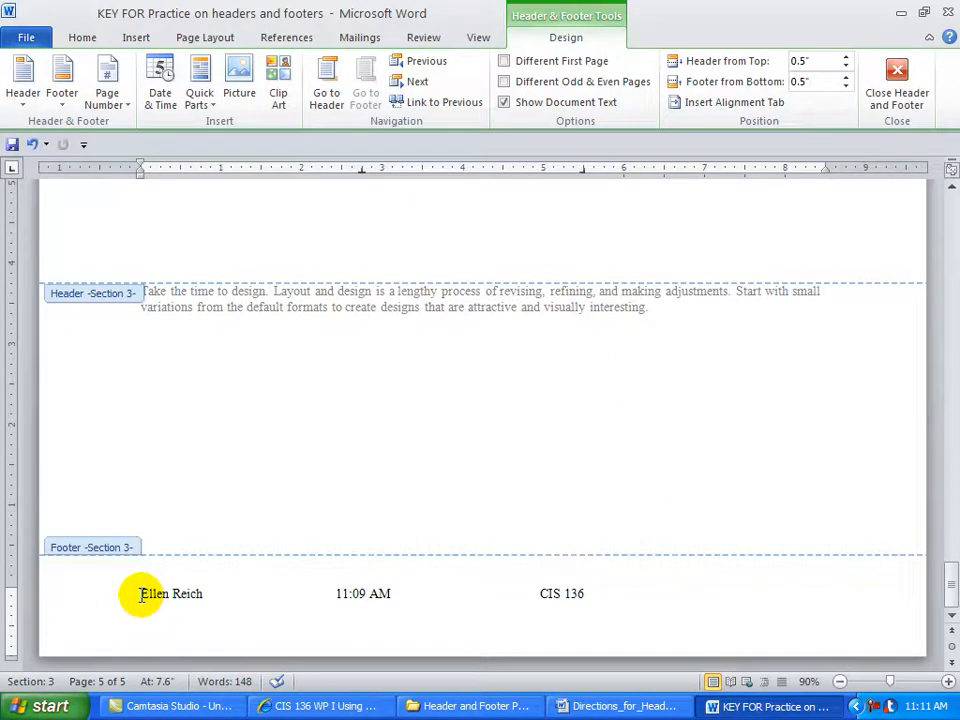
{"action": "left_click", "coordinate": [80, 40]}
{"action": "left_click", "coordinate": [530, 120]}
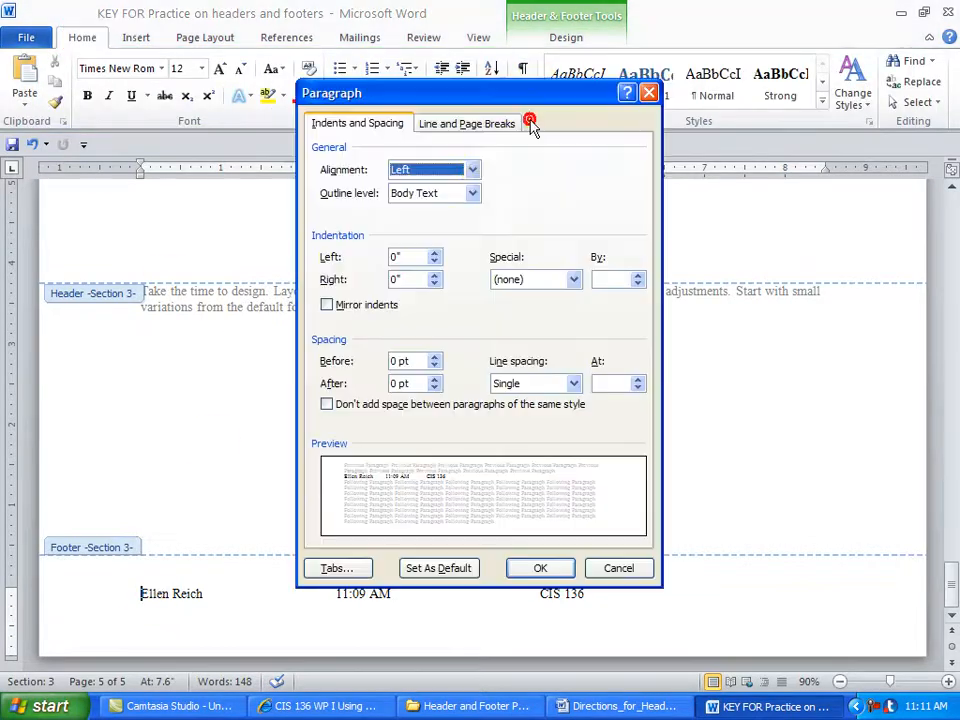
{"action": "left_click", "coordinate": [343, 568]}
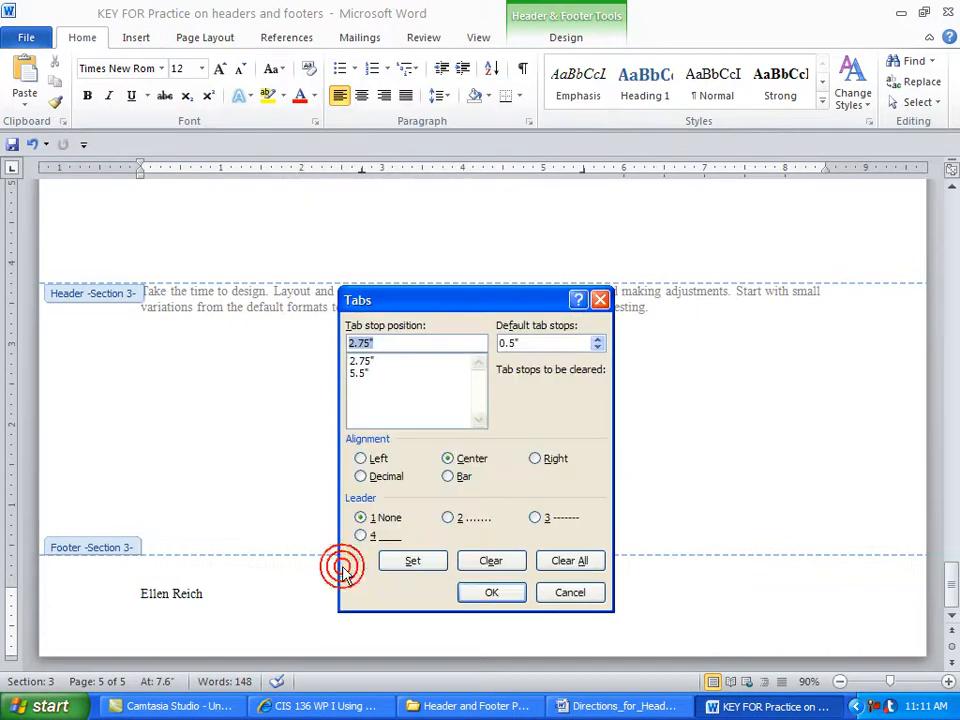
{"action": "left_click", "coordinate": [569, 561]}
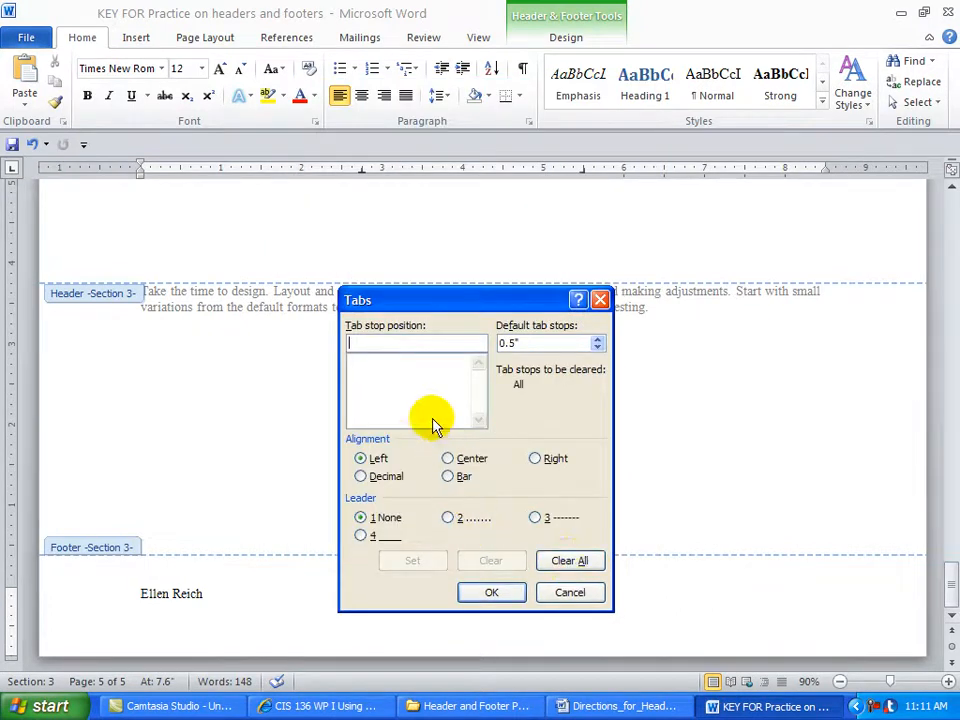
- Set a center tab stop at 4.25 inches and a right tab stop at 8.5 inches in the Section 3 footer
{"action": "type", "text": "4.25"}
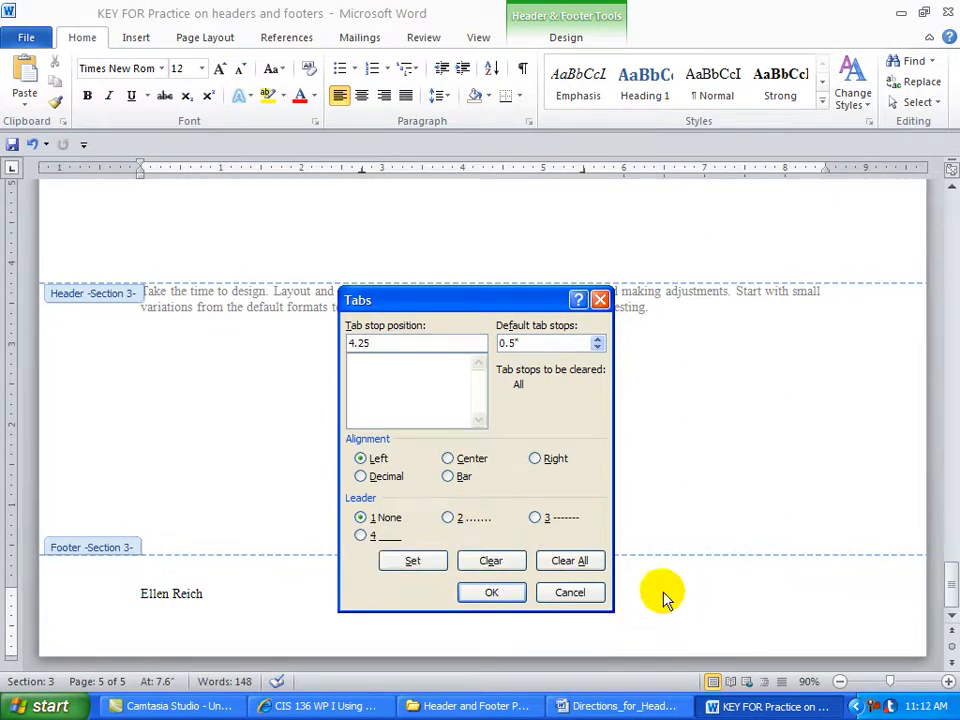
{"action": "left_click", "coordinate": [449, 459]}
{"action": "left_click", "coordinate": [422, 560]}
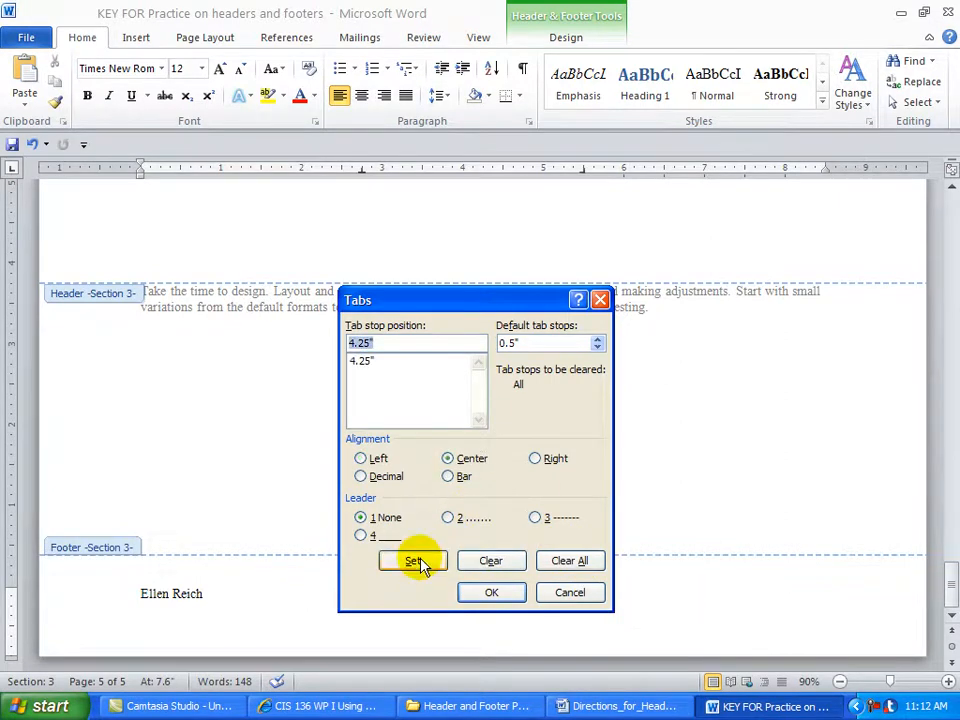
{"action": "type", "text": "8.5"}
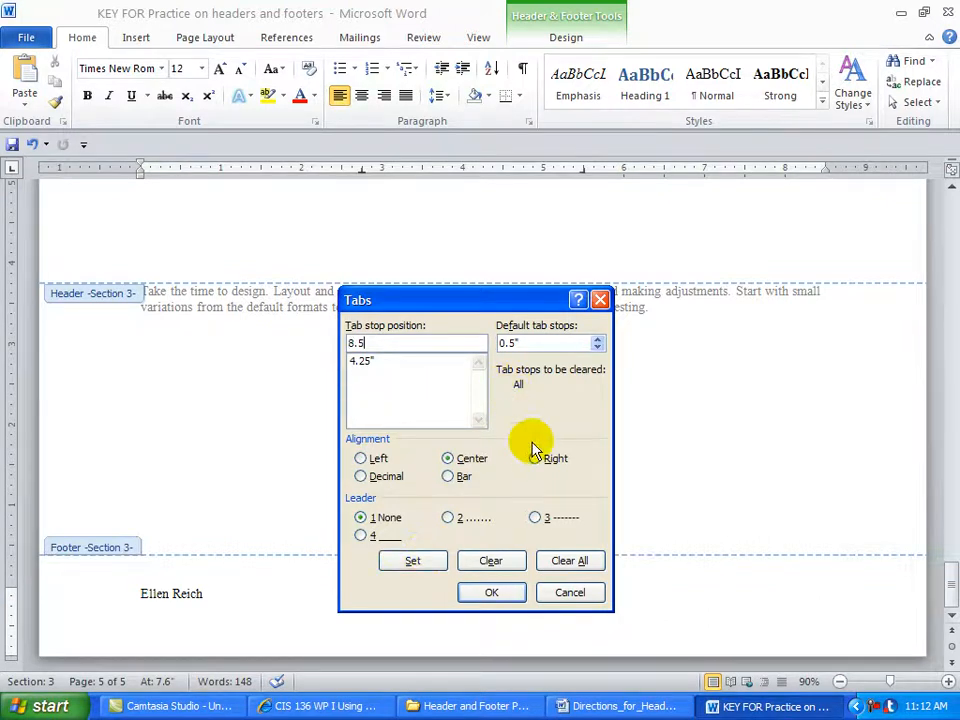
{"action": "left_click", "coordinate": [411, 561]}
{"action": "left_click", "coordinate": [486, 592]}
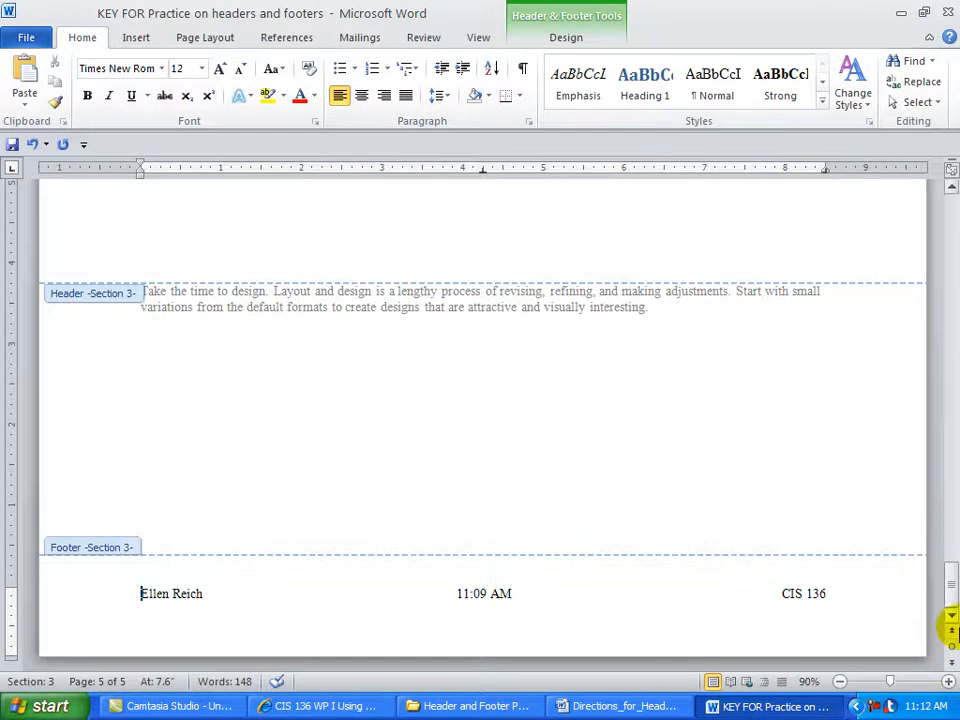
- Close header and footer editing and return to the document body
{"action": "left_click_drag", "start_coordinate": [951, 585], "coordinate": [945, 642]}
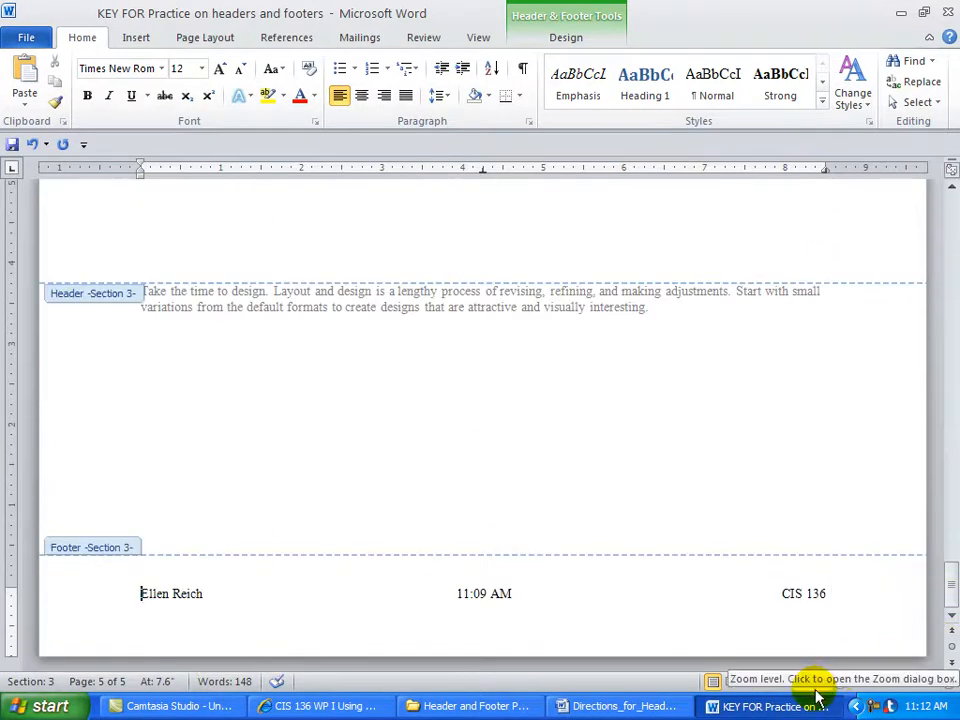
{"action": "left_click", "coordinate": [565, 38]}
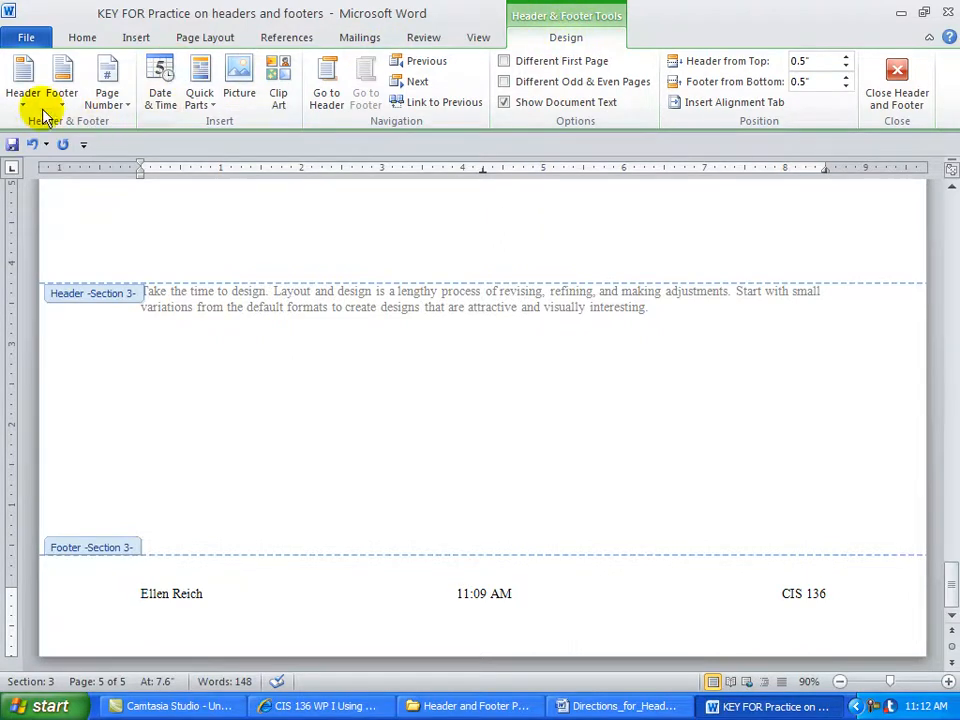
{"action": "left_click", "coordinate": [900, 100]}
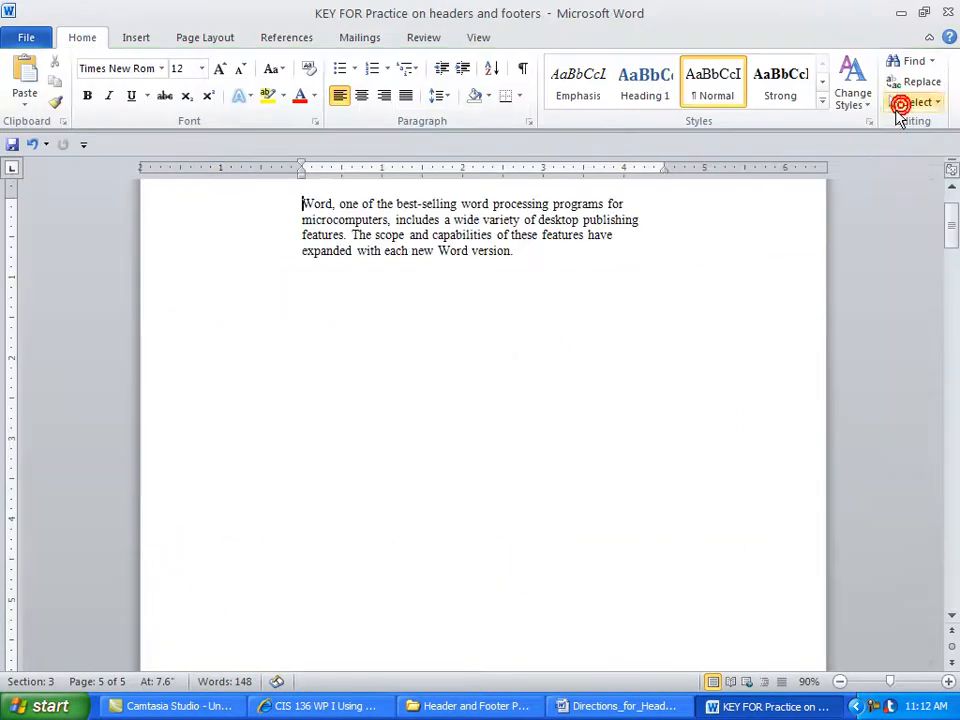
- Review the headers and footers from page 1 through page 5 and save the document
{"action": "left_click_drag", "start_coordinate": [952, 228], "coordinate": [949, 208]}
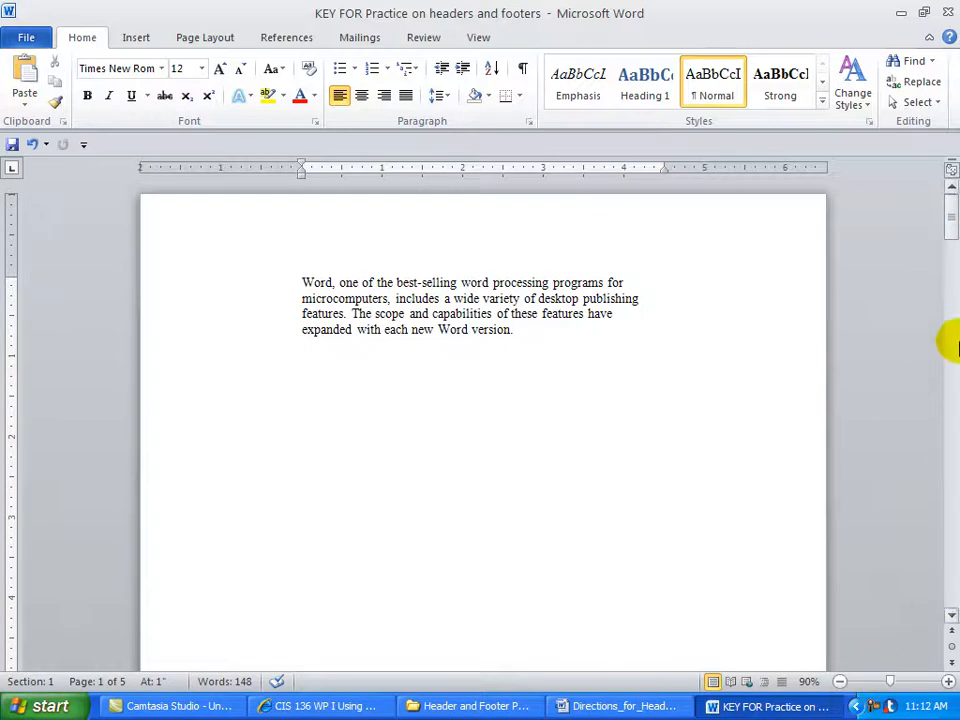
{"action": "left_click_drag", "start_coordinate": [952, 228], "coordinate": [946, 376]}
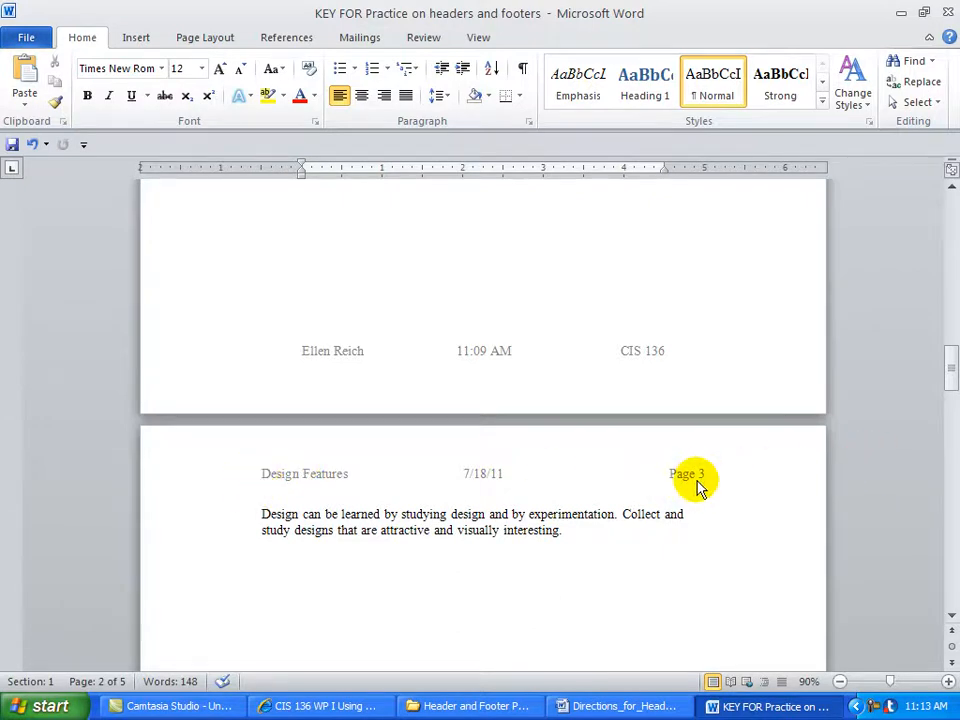
{"action": "left_click_drag", "start_coordinate": [952, 381], "coordinate": [926, 568]}
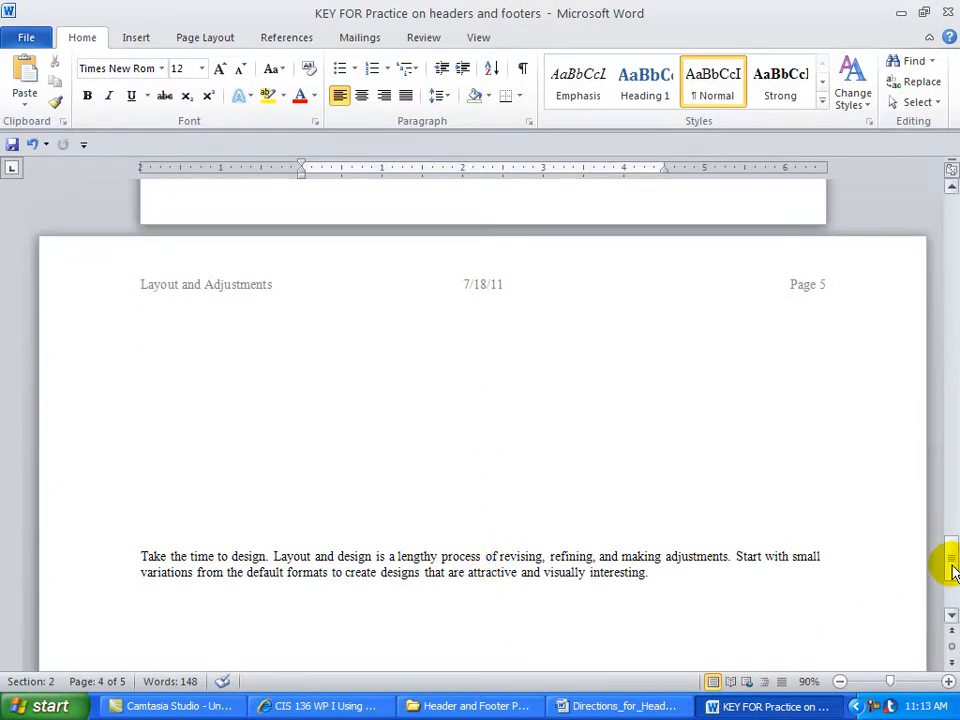
{"action": "left_click_drag", "start_coordinate": [951, 568], "coordinate": [945, 615]}
{"action": "left_click", "coordinate": [13, 150]}
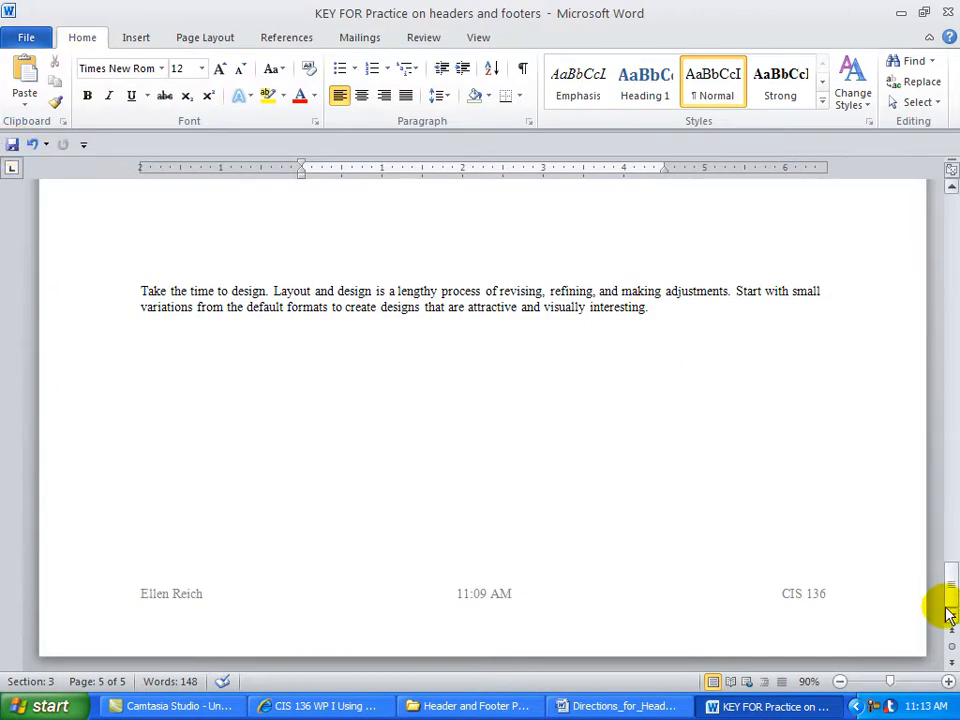